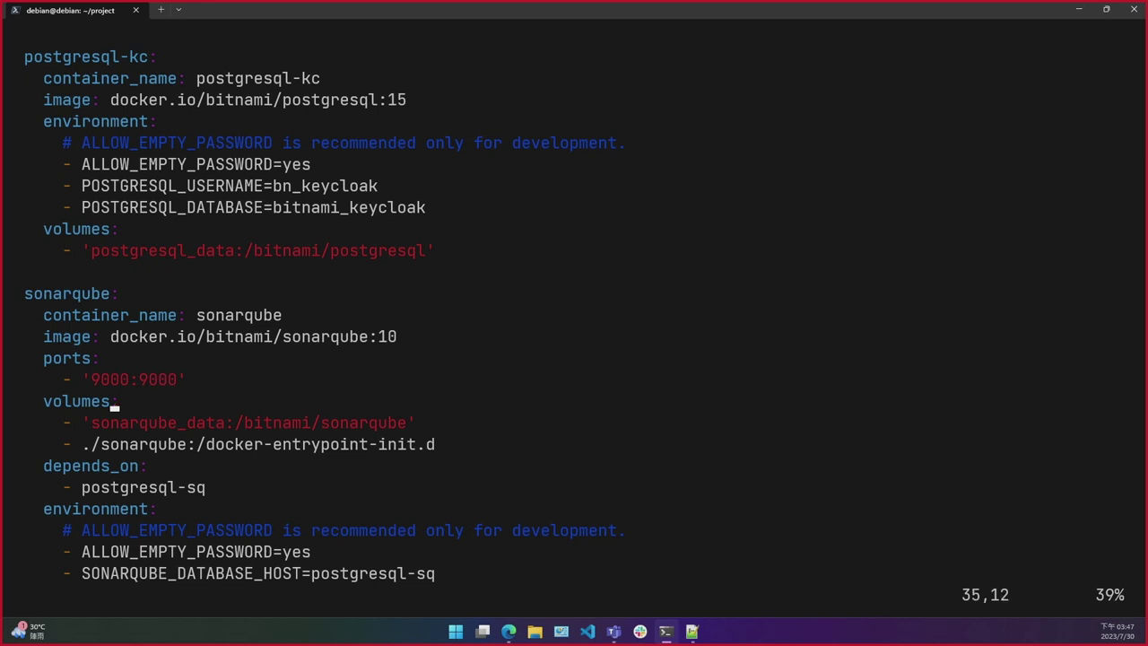
key("Down")
key("Down")
key("Down")
key("Down")
key("Down")
key("Down")
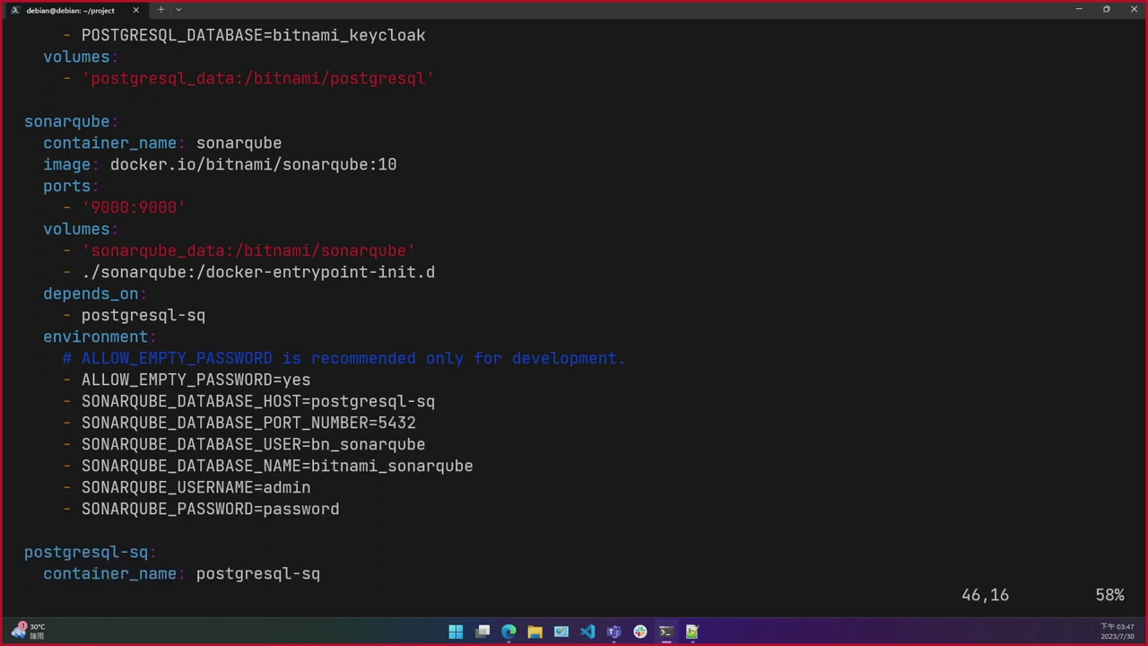
Step: Scroll through the sonarqube and postgresql-sq service definitions in docker-compose.yaml
key("Up")
key("Up")
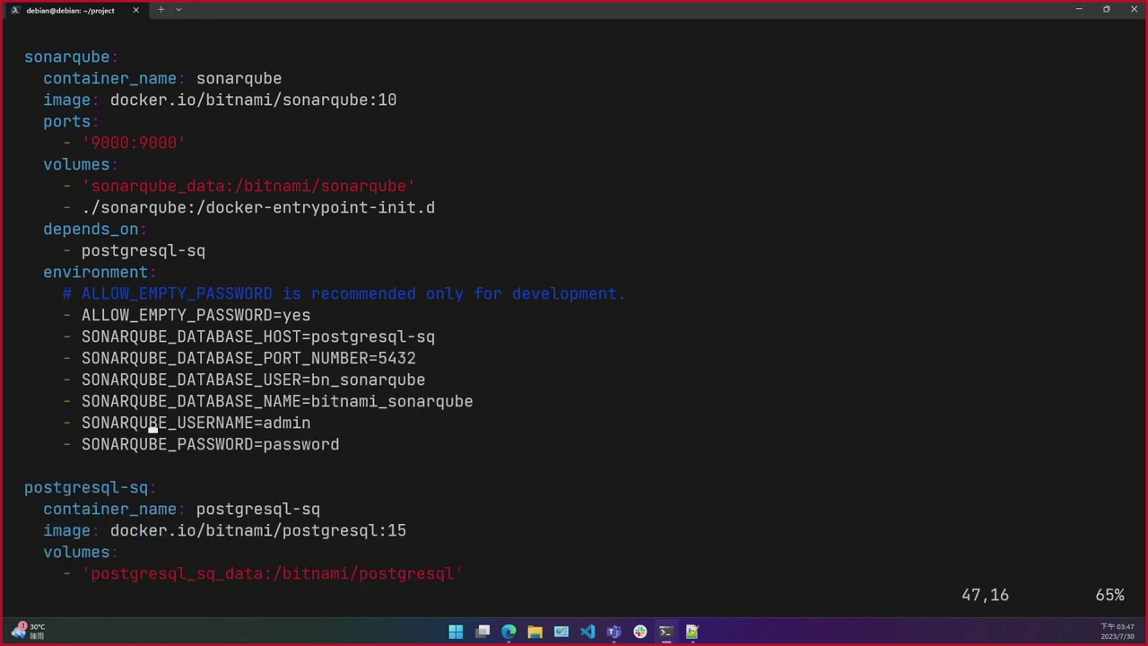
key("Down")
key("Down")
key("Down")
key("Down")
key("Down")
key("Down")
key("Down")
key("Down")
key("Down")
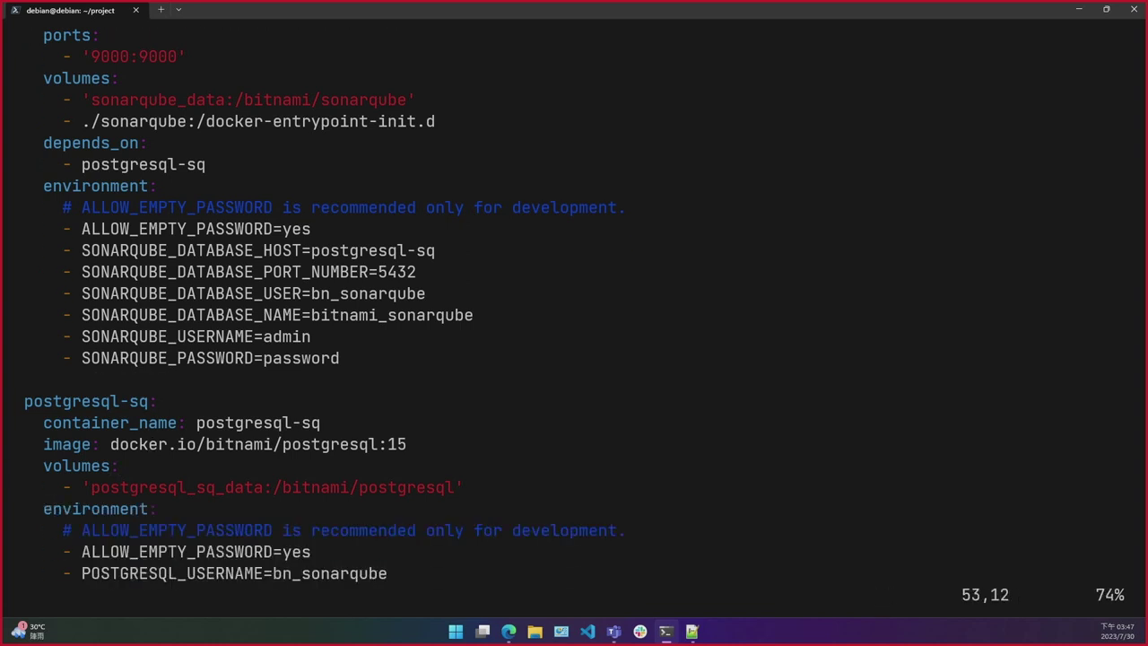
key("Down")
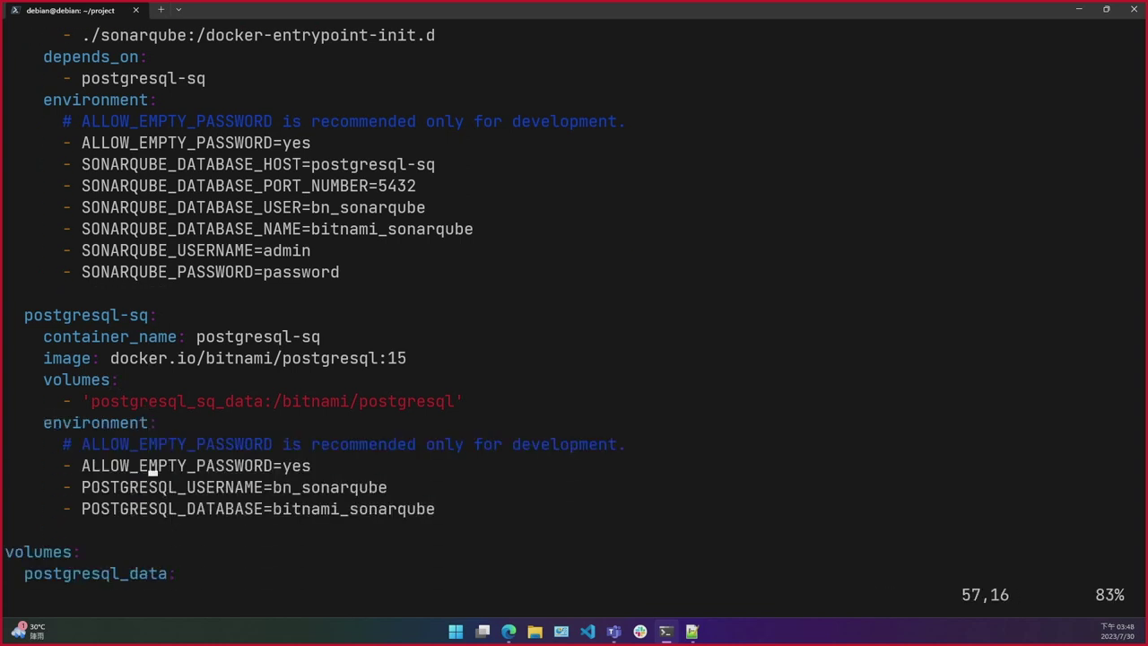
Step: Quit vim with :q and clear the terminal screen
type(":")
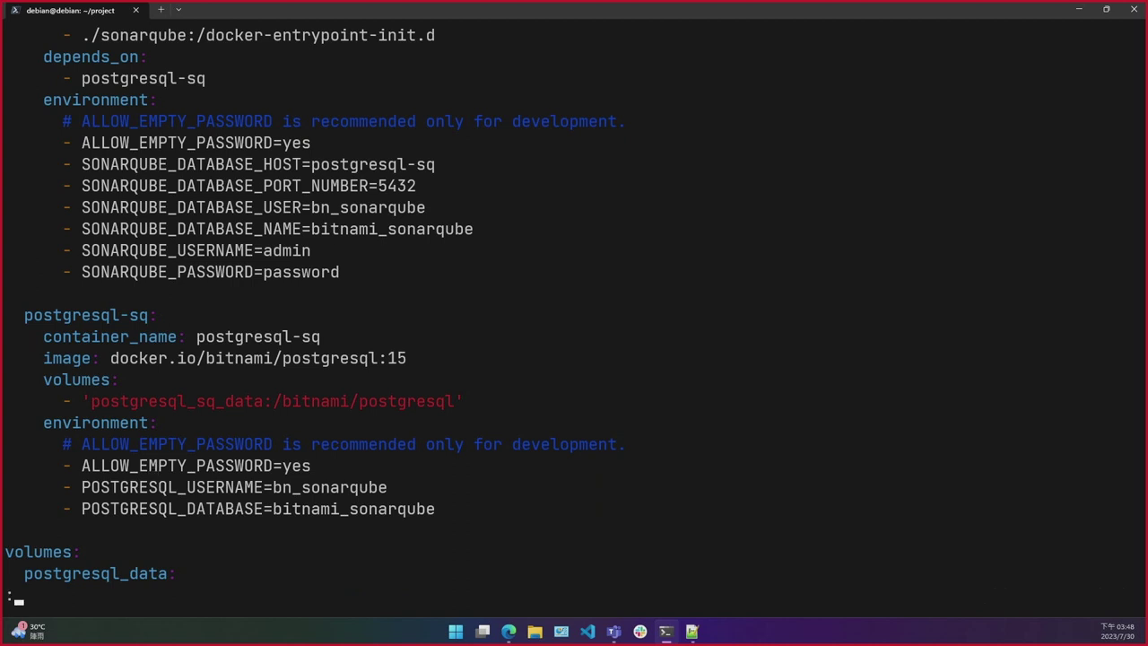
type("q")
key("Return")
key("ctrl+l")
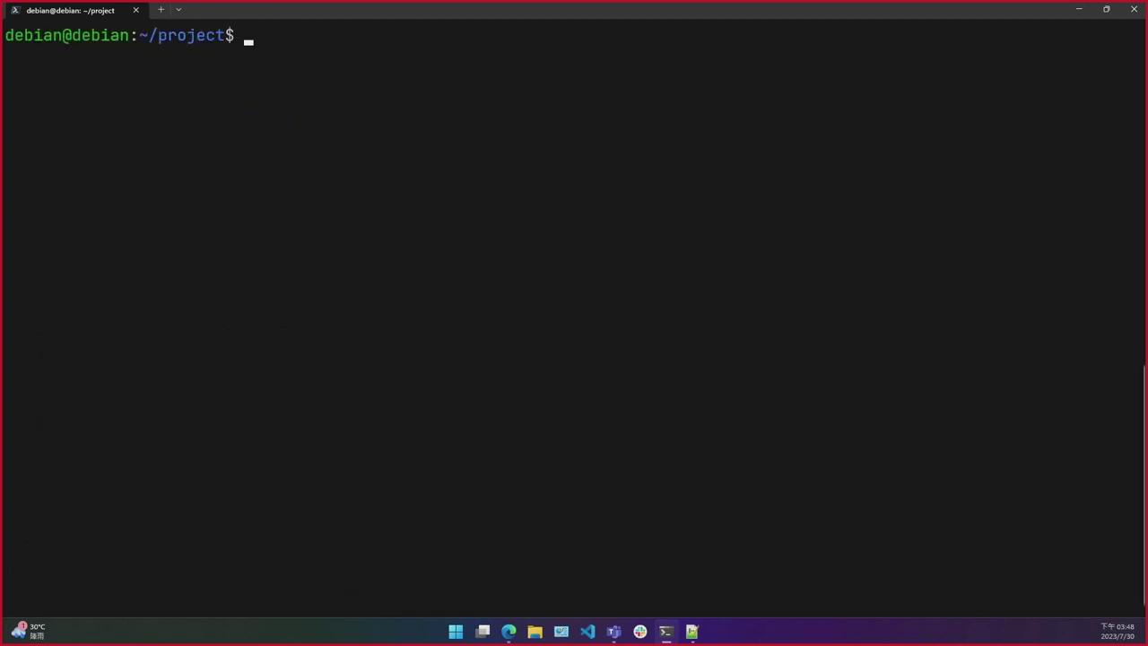
Step: Run docker compose up to boot Keycloak, SonarQube and their PostgreSQL databases
type("docker compose up")
key("Return")
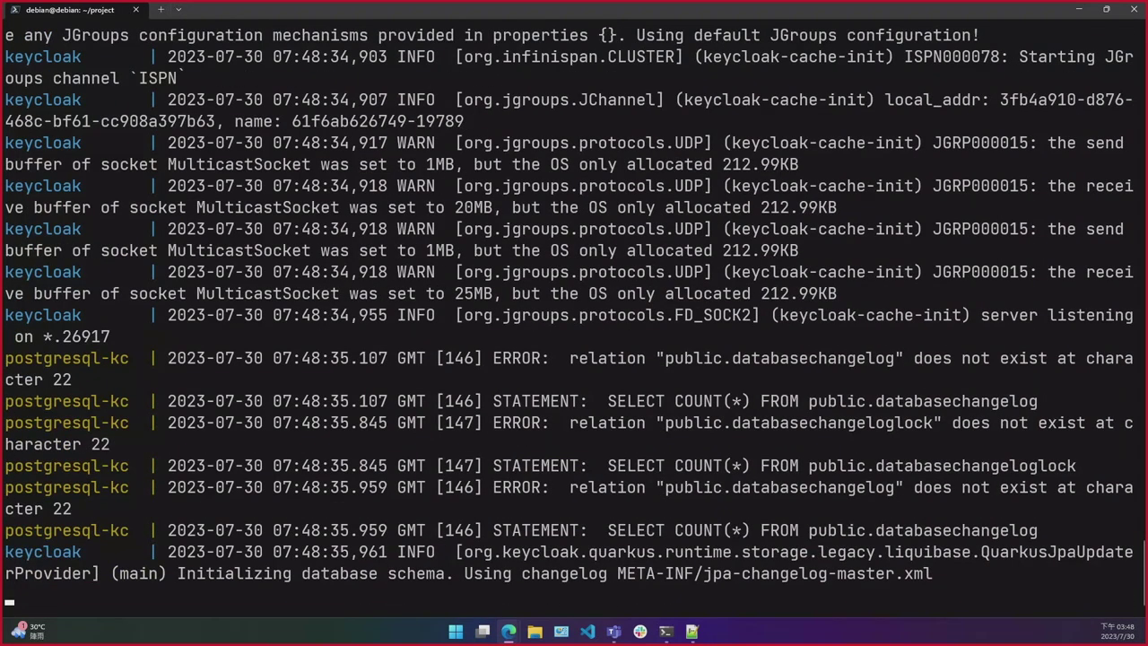
Step: Bring the Edge window forward, maximize it, and go to the Keycloak Administration Console
left_click_drag(0, 93, 354, 94)
double_click(355, 94)
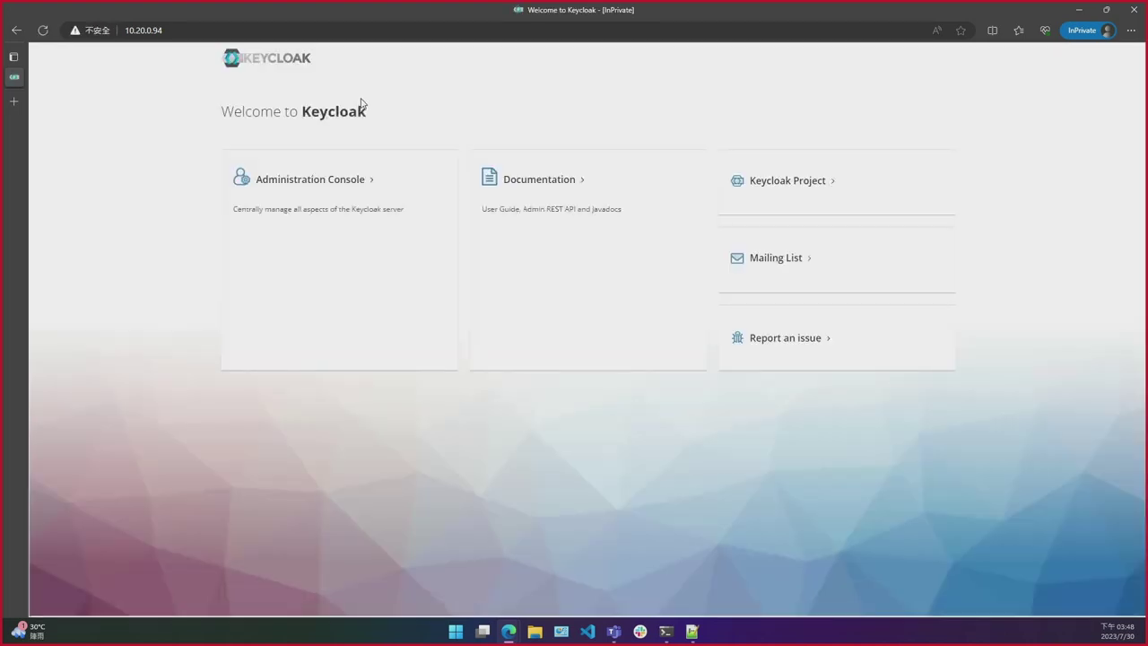
left_click(296, 182)
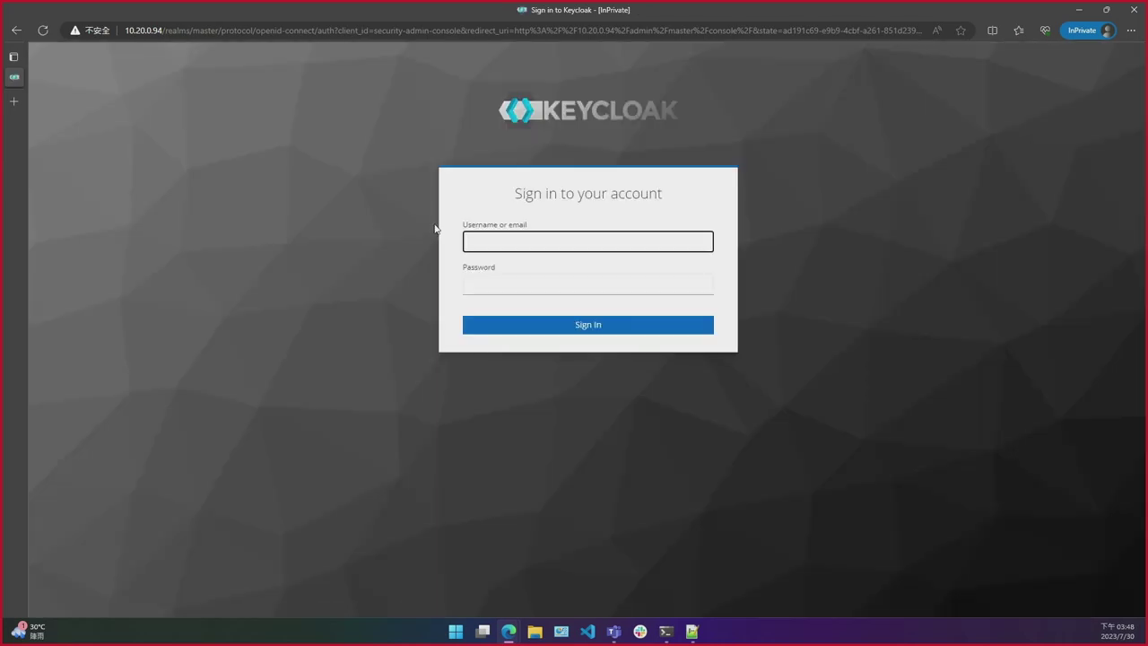
Step: Sign in to the admin console with the administrator username and password
type("dmin")
key("Tab")
type("*")
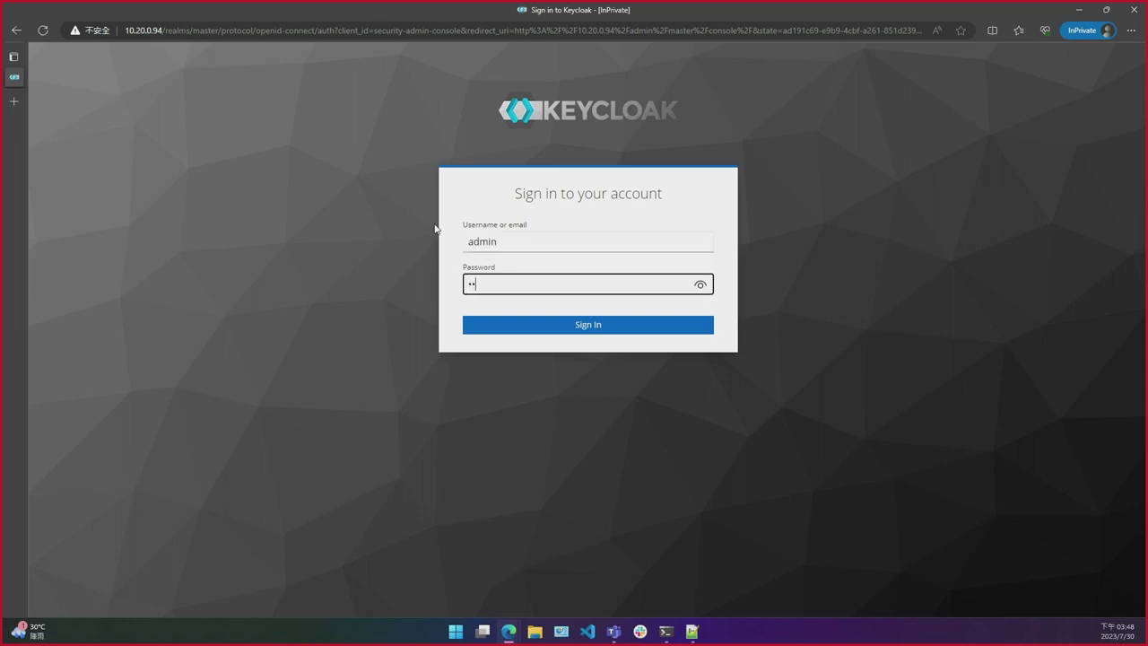
key("Return")
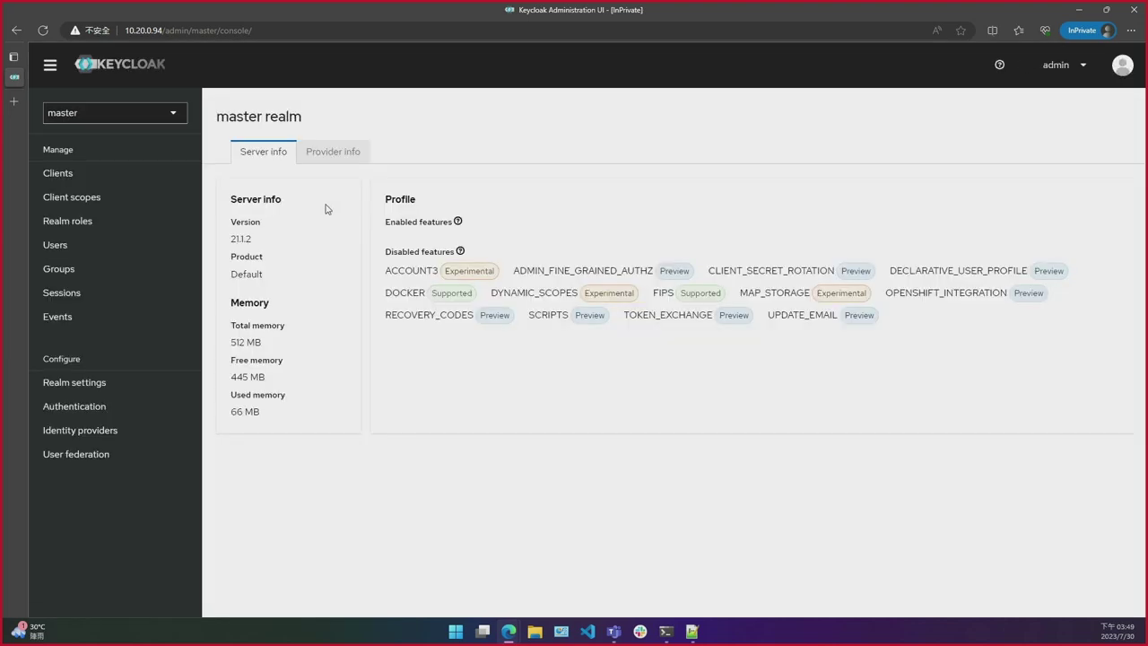
Step: Create a new realm named 'demo' from the realm dropdown
left_click(162, 113)
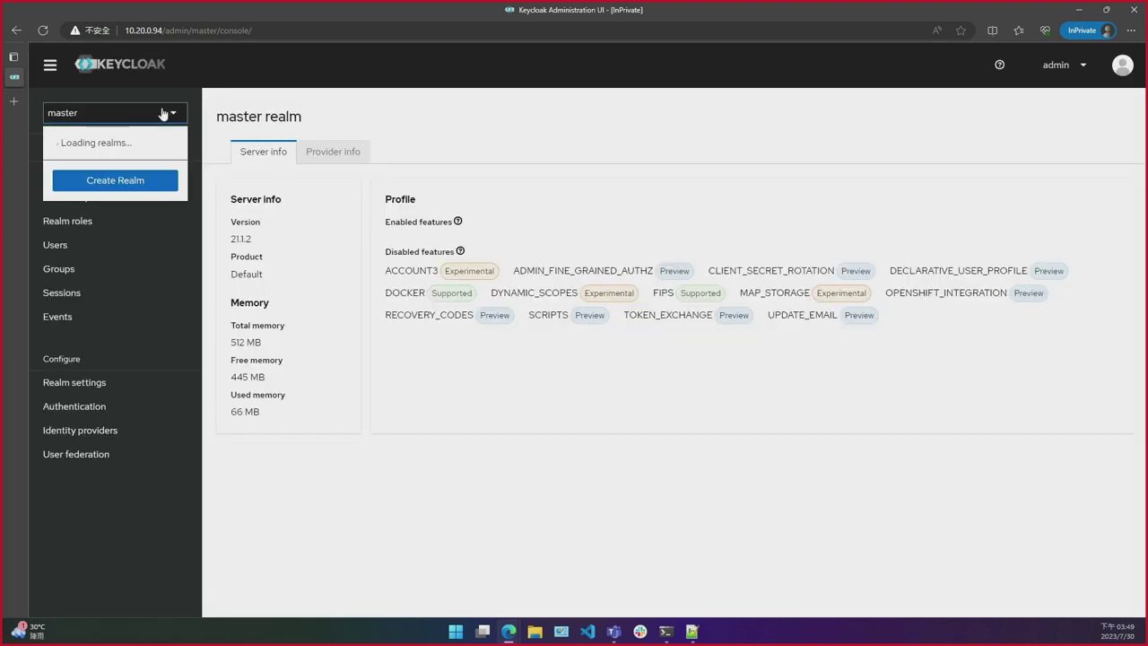
left_click(126, 190)
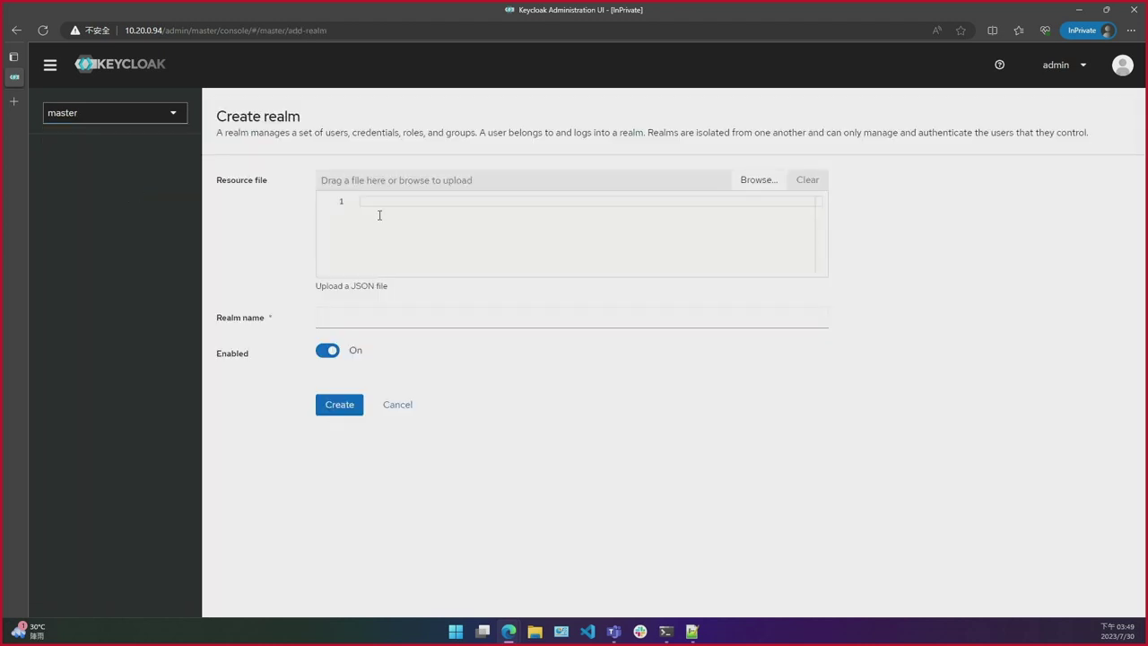
left_click(323, 318)
type("demo")
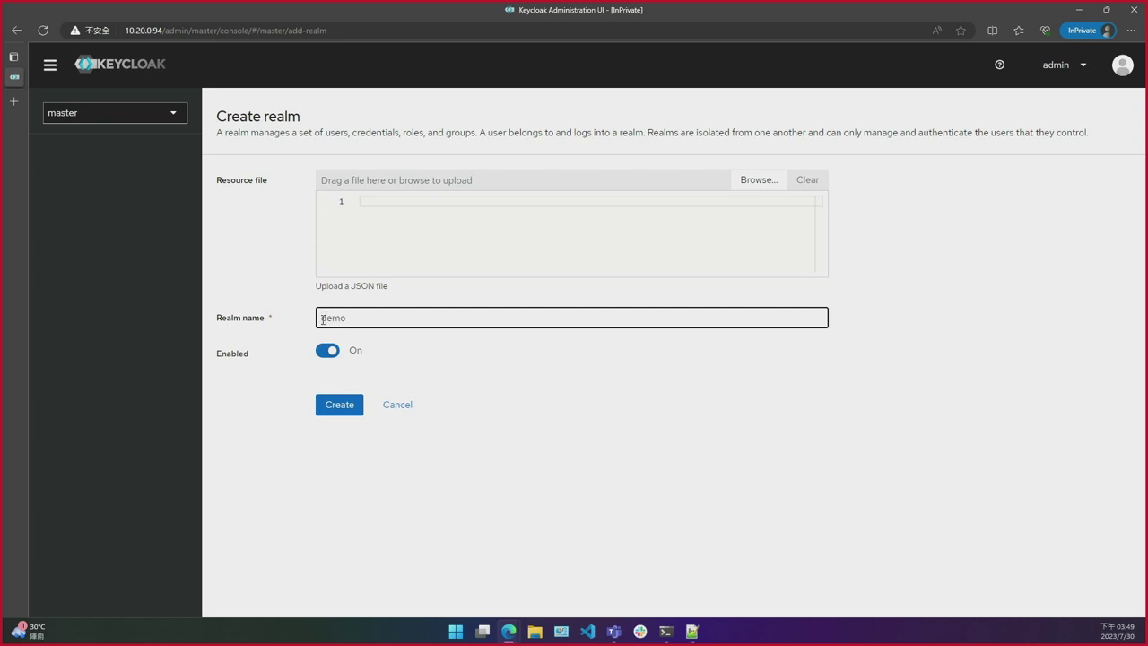
left_click(350, 404)
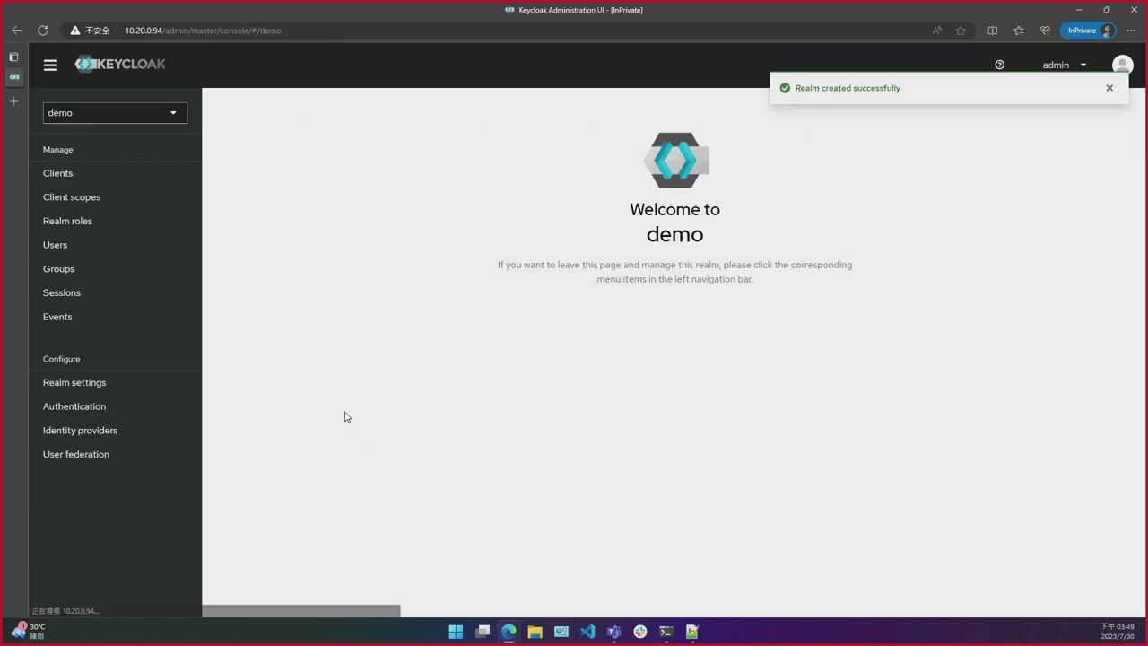
Step: Start a new demo-realm client with Client ID sonarqube and type OpenID Connect
left_click(151, 182)
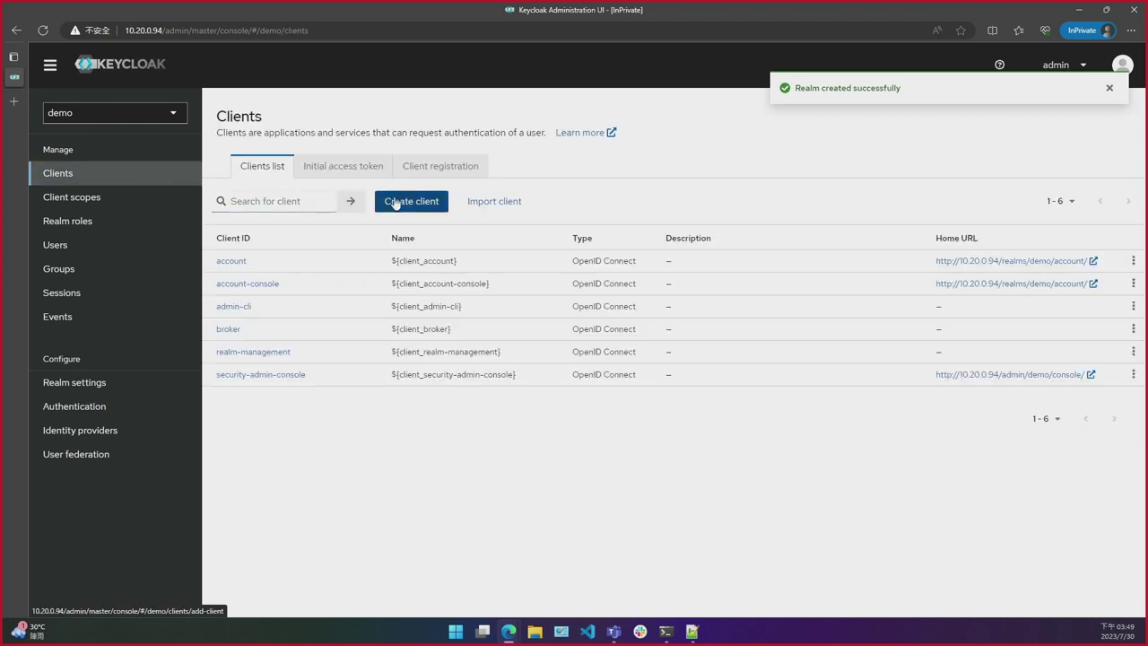
left_click(395, 201)
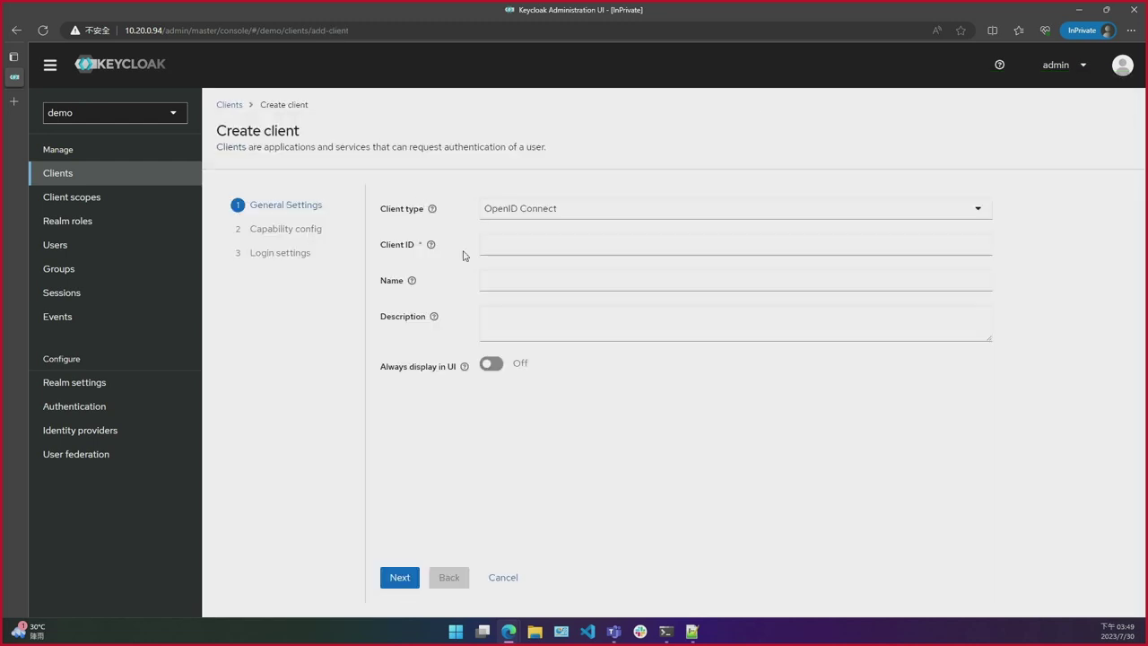
left_click(504, 245)
type("sonarqube")
left_click(542, 215)
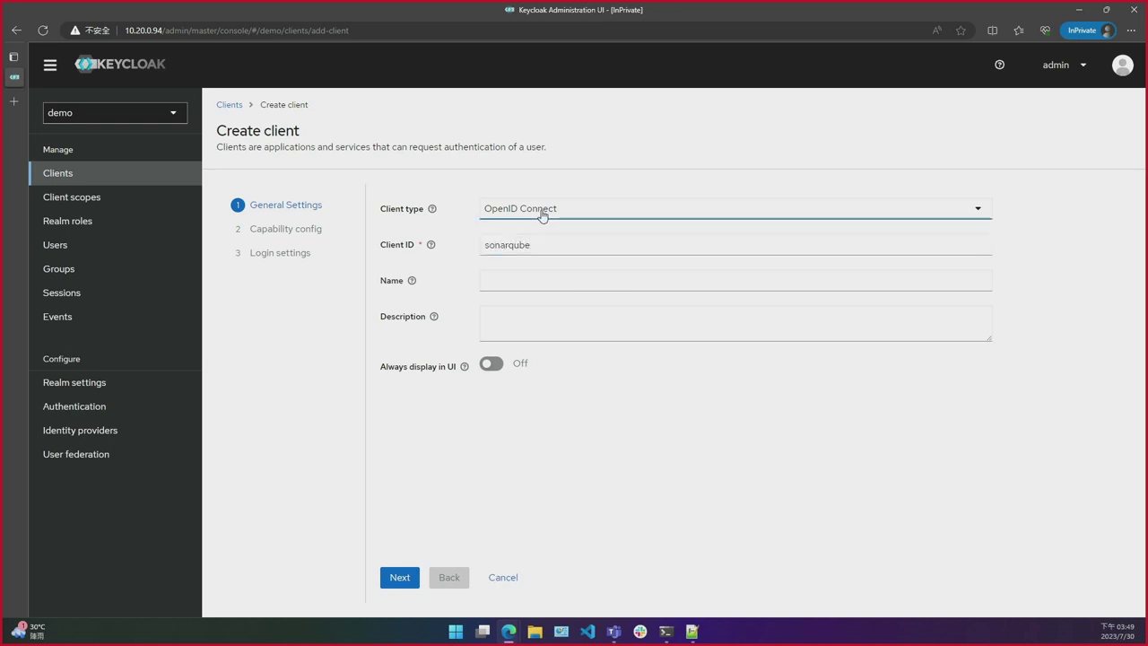
left_click(531, 213)
left_click(531, 214)
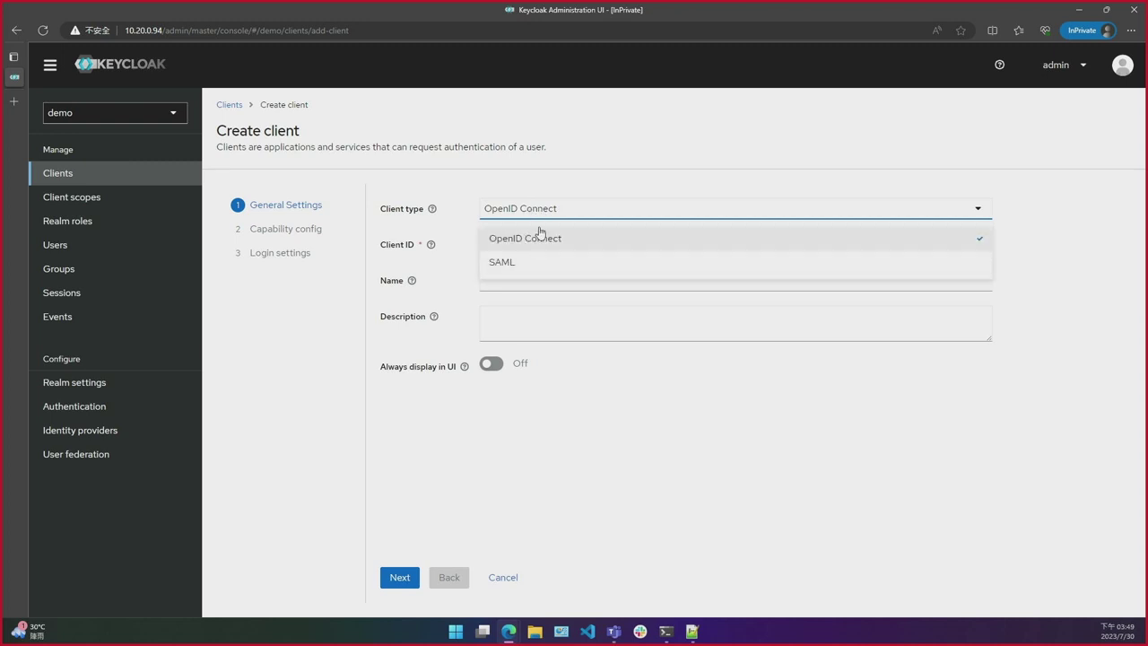
left_click(542, 218)
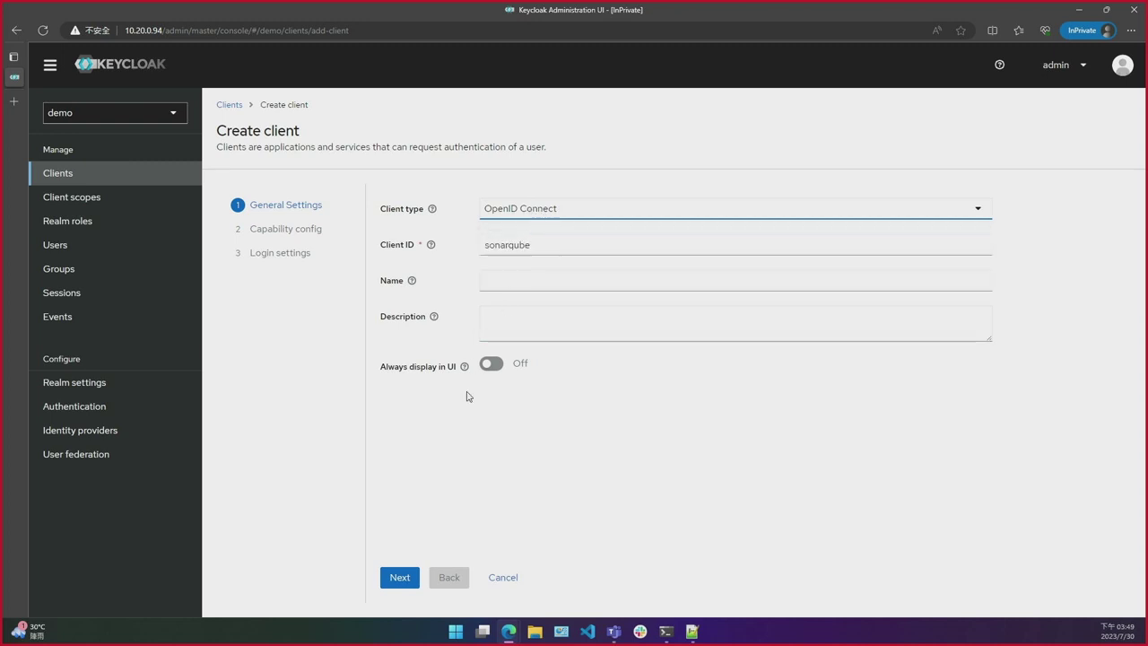
Step: Turn on client authentication for sonarqube and advance to the Login settings step
left_click(399, 579)
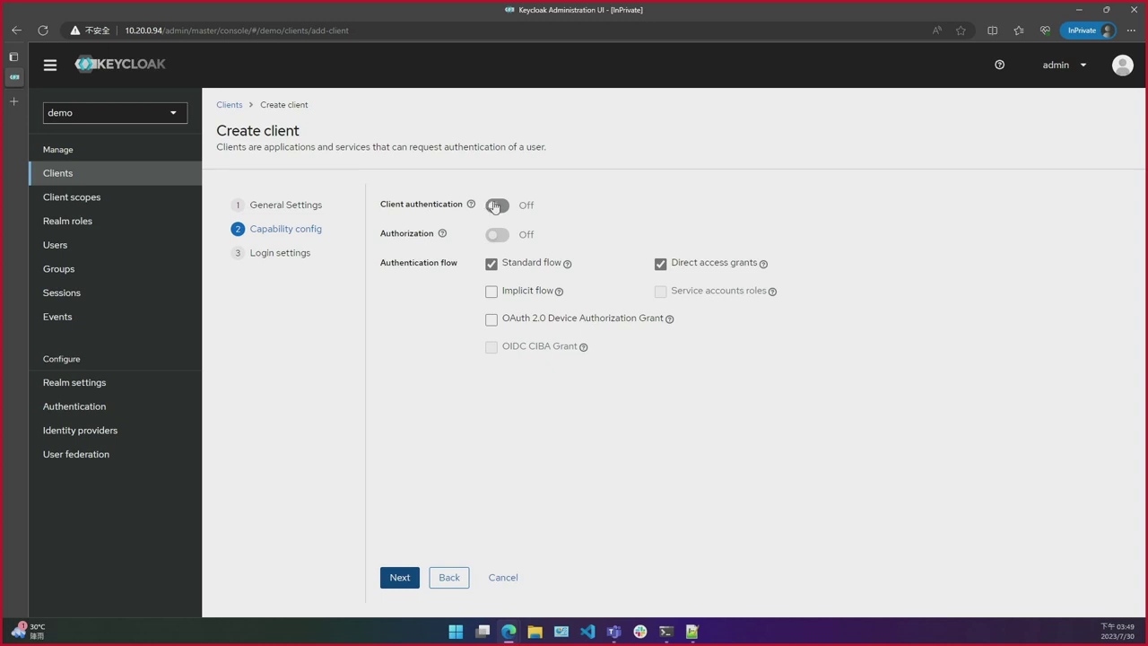
left_click(495, 206)
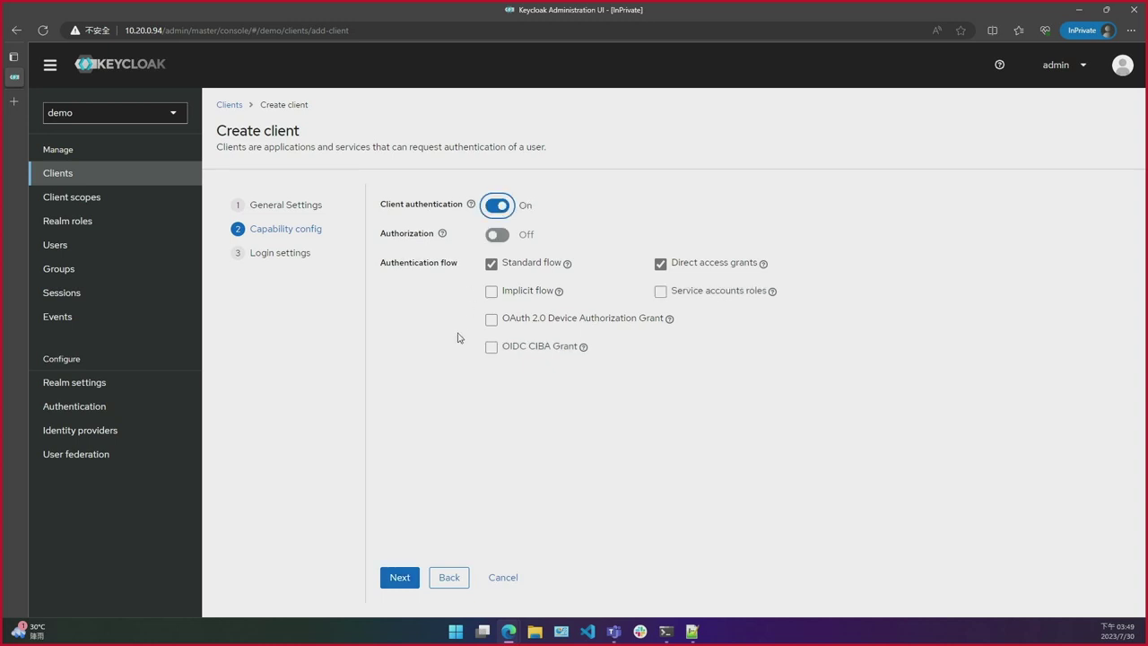
left_click(399, 579)
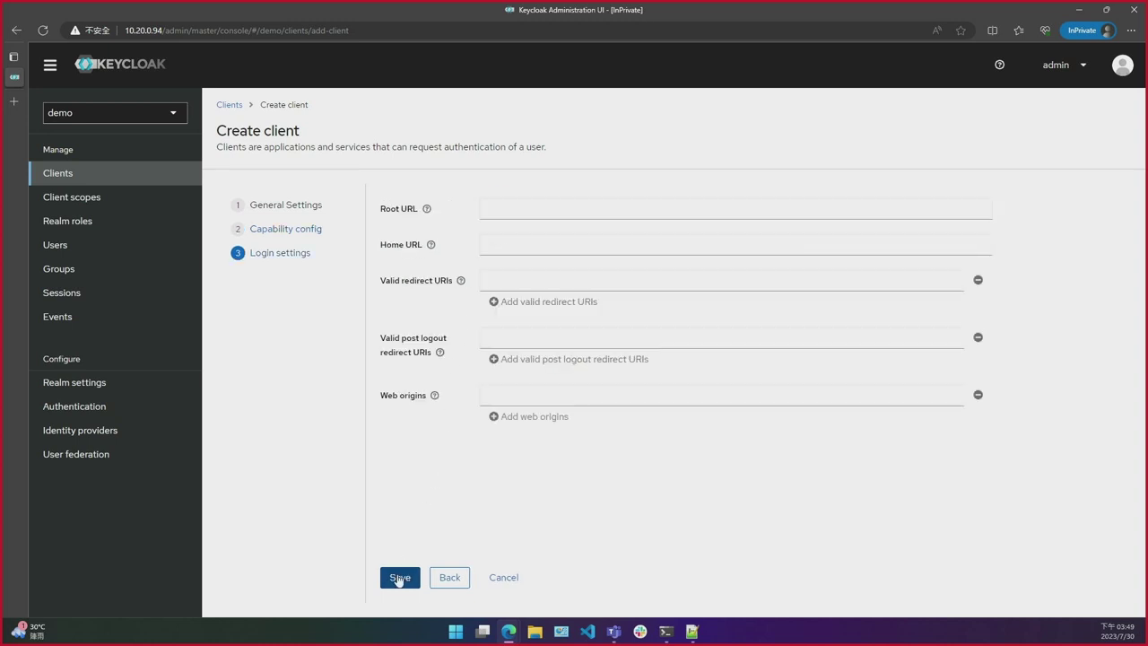
left_click(512, 204)
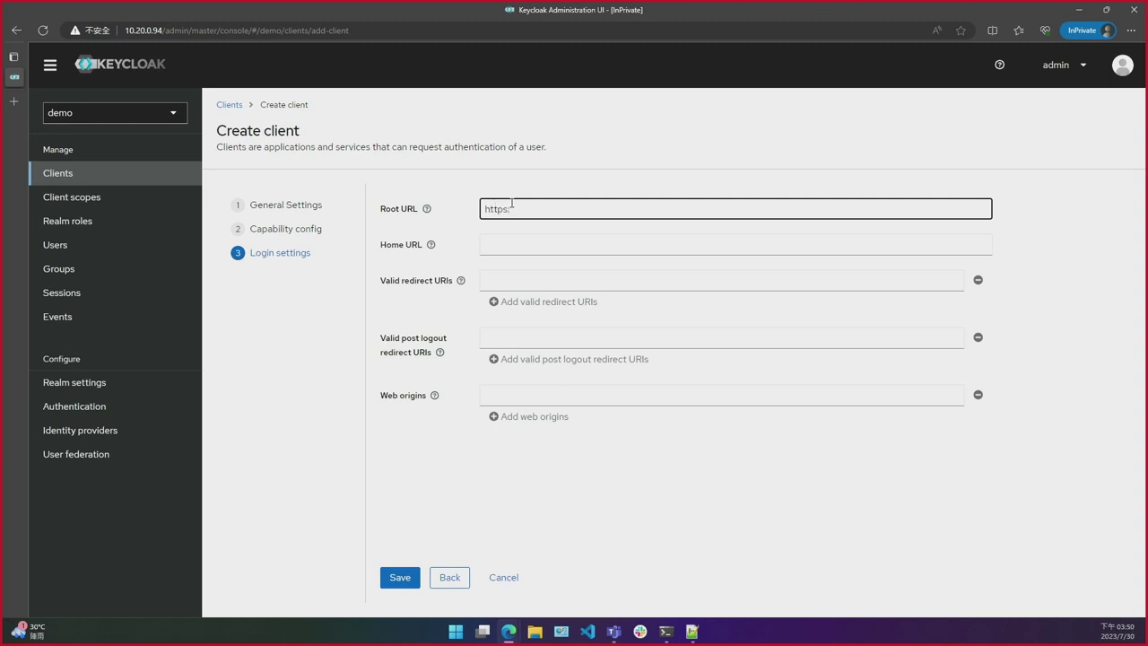
type("http://10")
type(".20.0.8")
type("4")
type(":3")
type("9000")
key("ctrl+a")
key("ctrl+c")
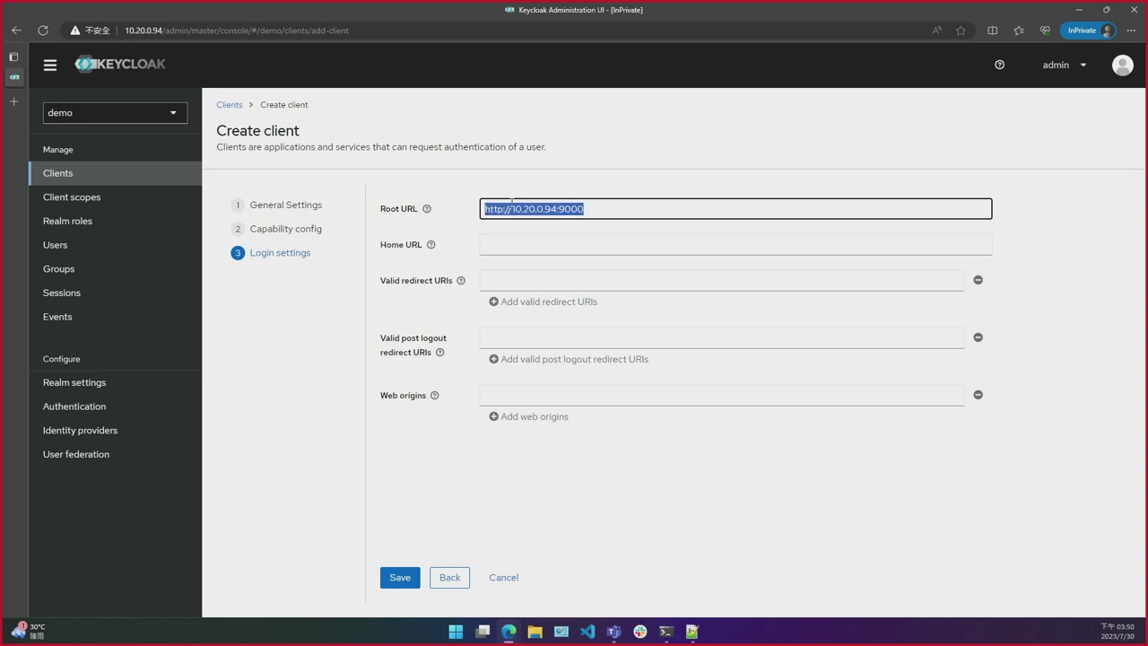
left_click(518, 241)
key("ctrl+v")
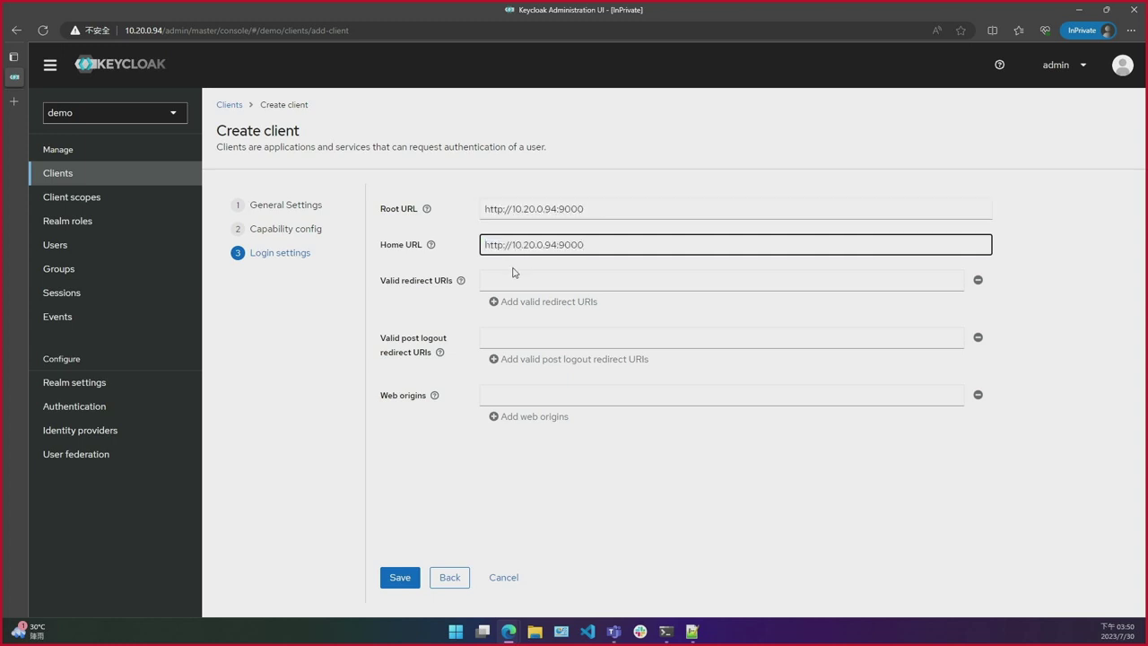
Step: Save the client with redirect URI /*, then put the SonarQube address in a new private tab
left_click(510, 274)
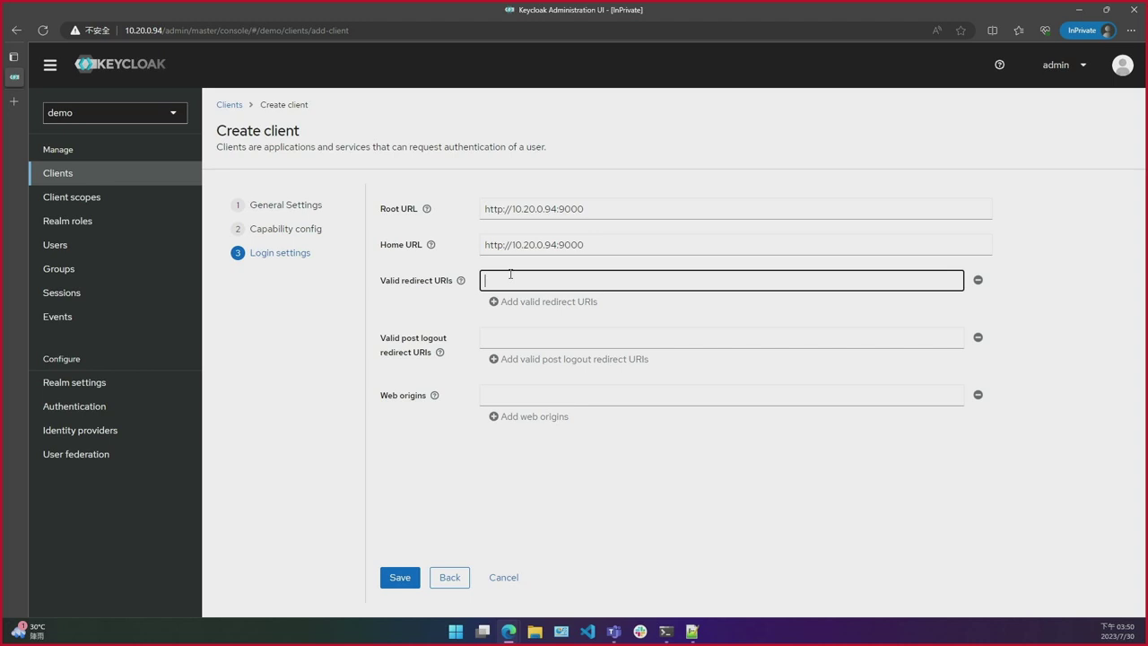
type("/*")
left_click(400, 577)
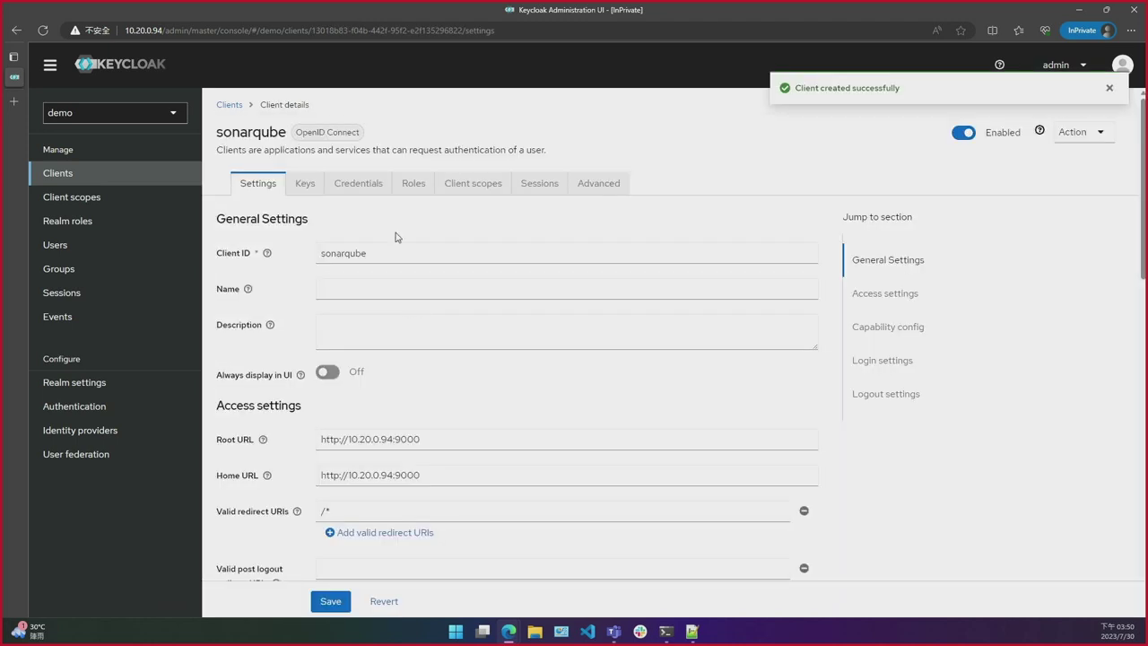
key("ctrl+t")
key("ctrl+v")
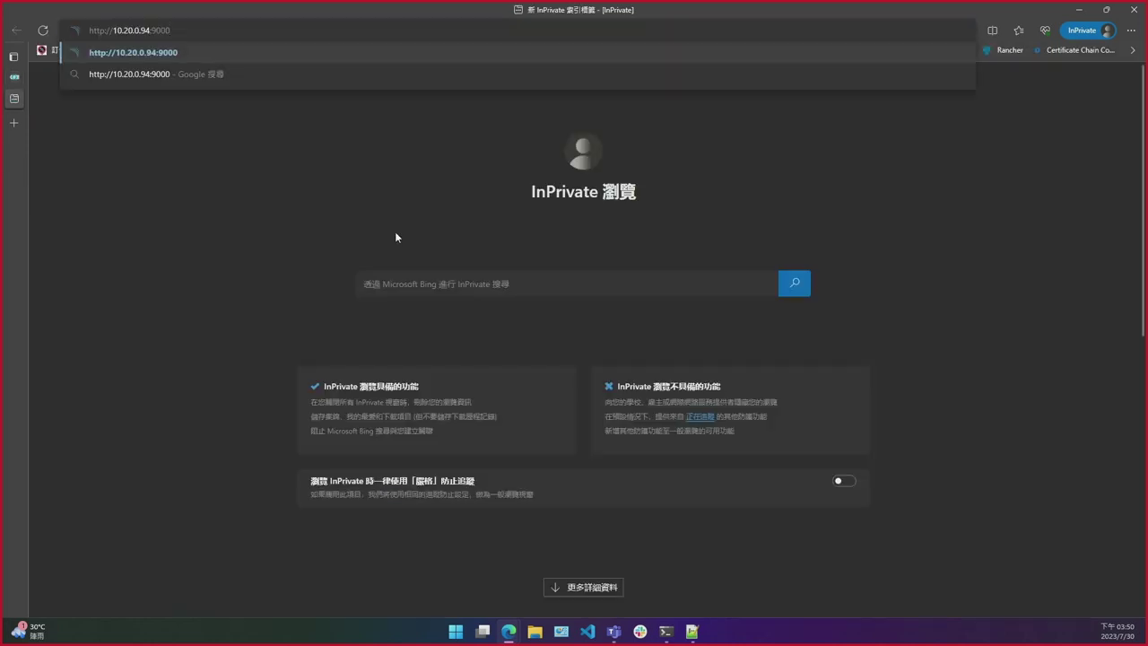
key("Return")
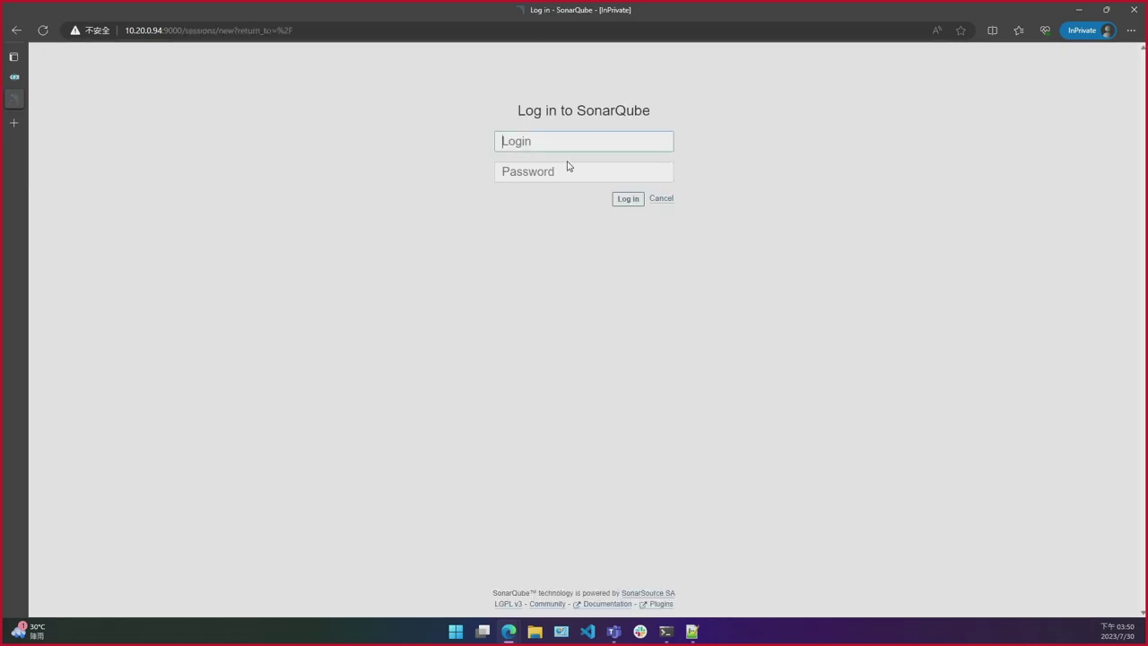
type("admin")
key("Return")
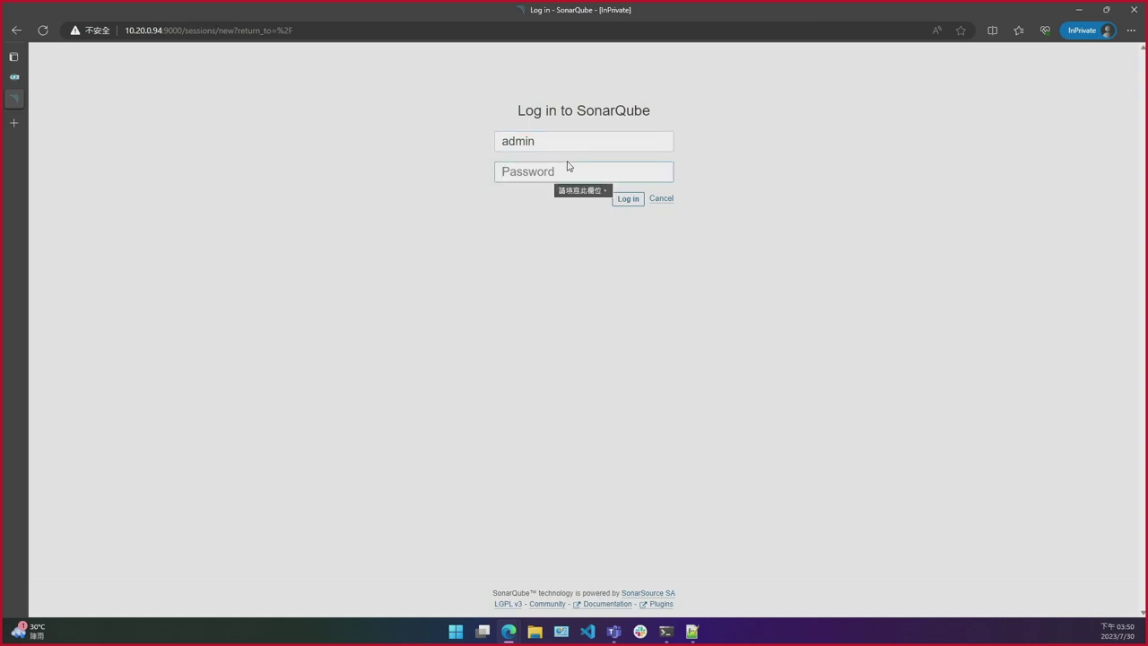
type("admin123")
key("Return")
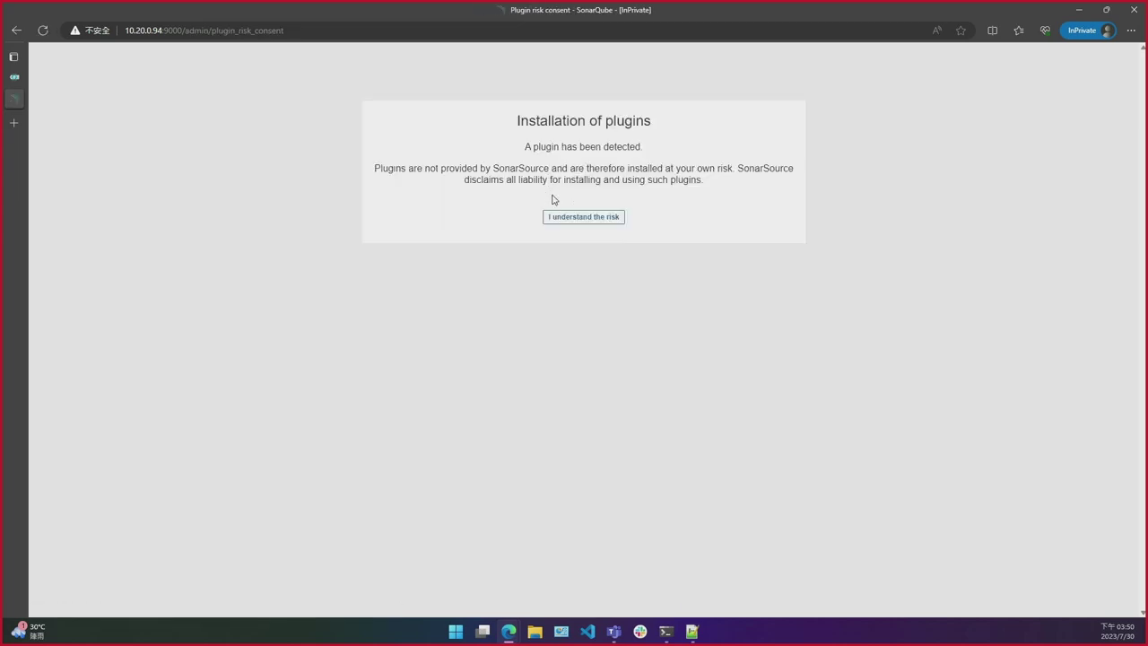
left_click(576, 217)
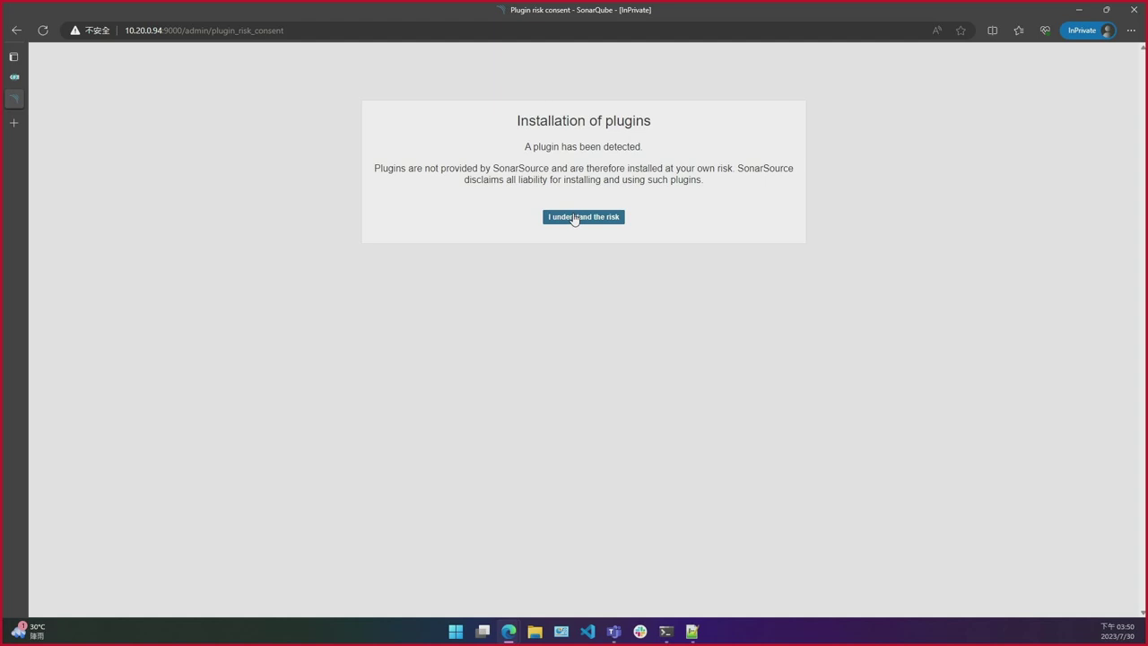
left_click(575, 218)
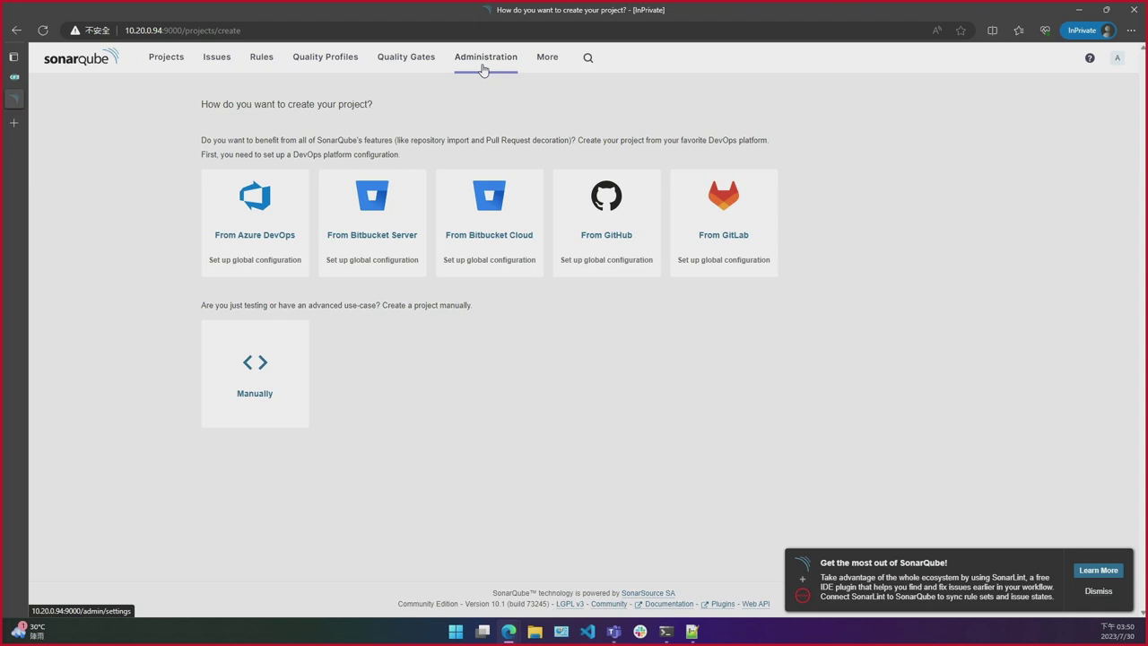
Step: Go to SonarQube's Administration > Security settings with the OpenID Connect section
left_click(483, 68)
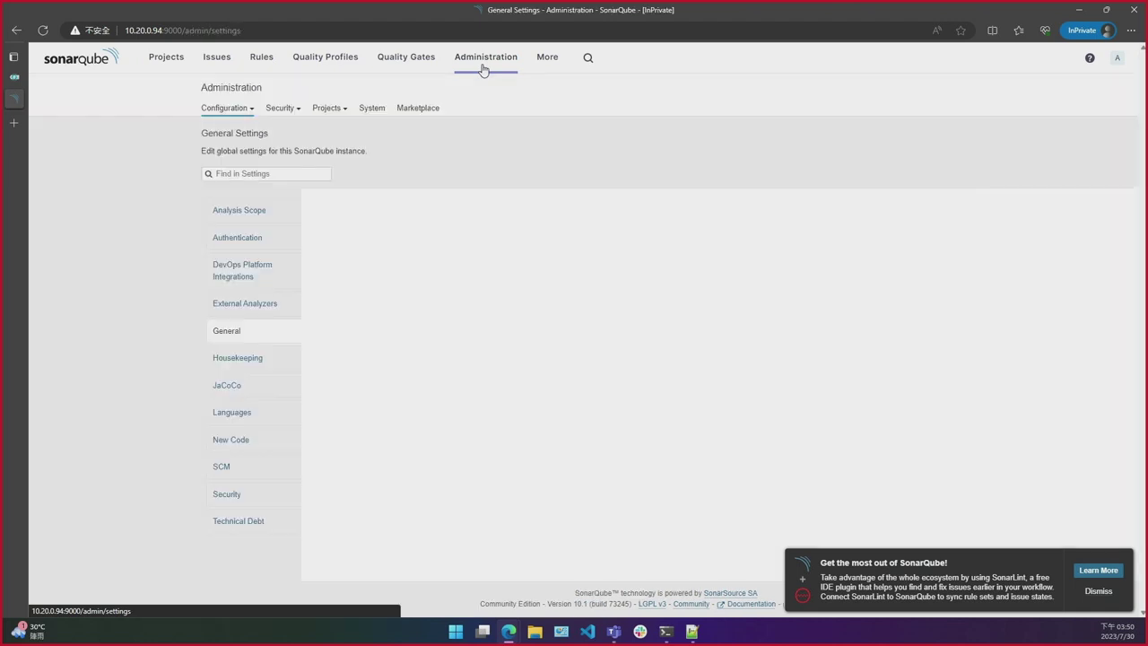
left_click(259, 497)
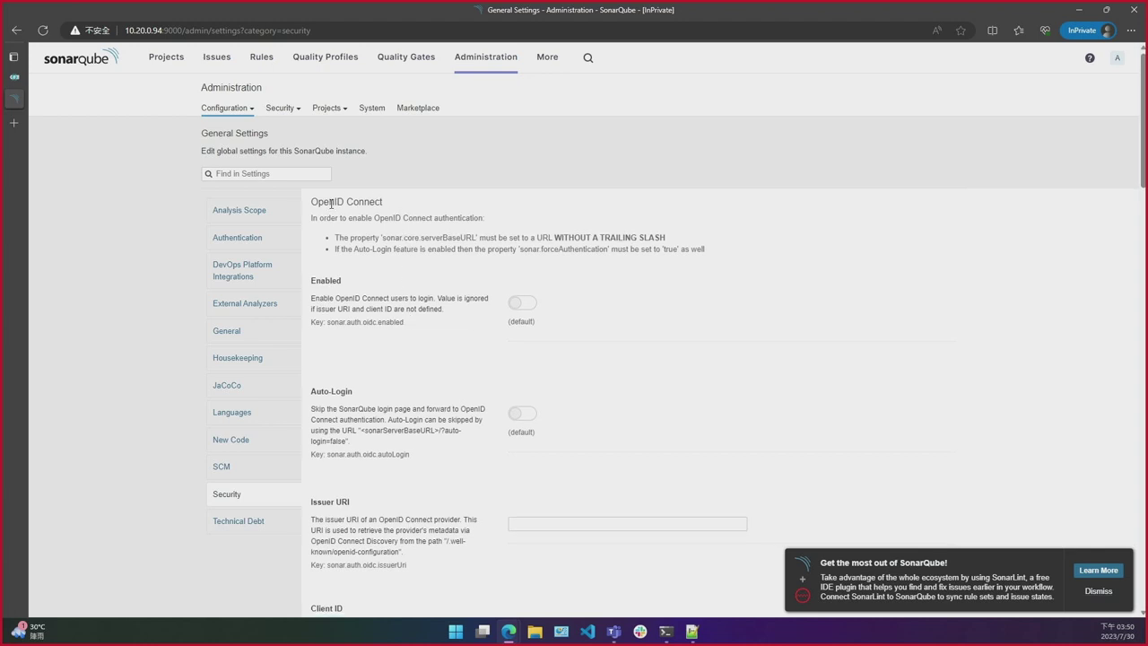
left_click_drag(314, 202, 400, 260)
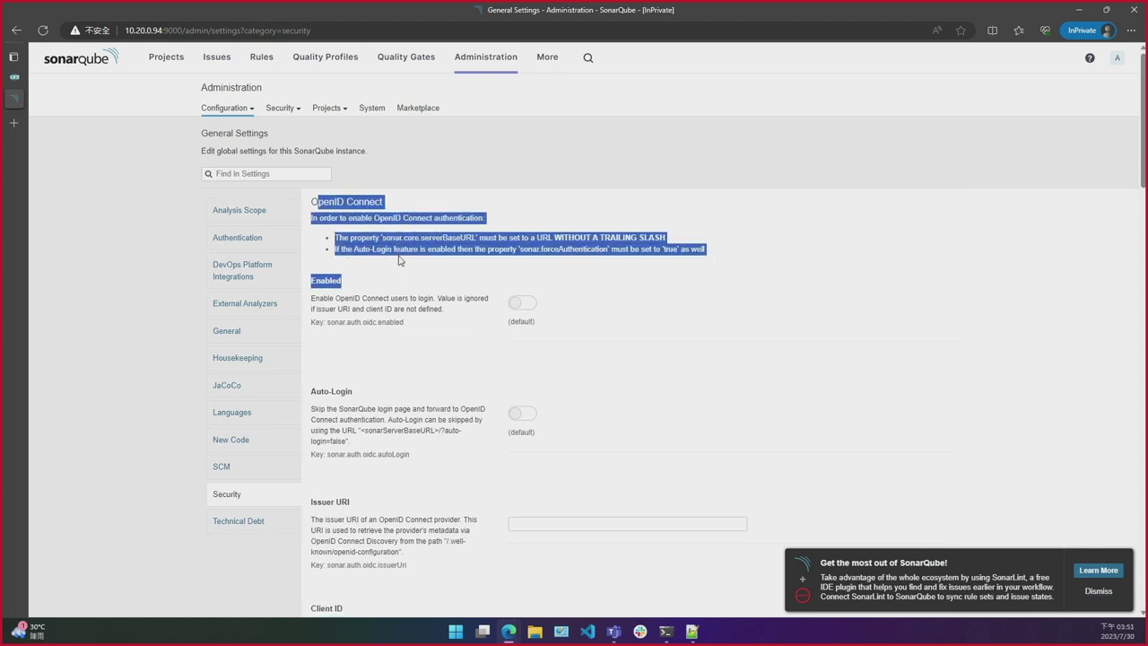
left_click(400, 260)
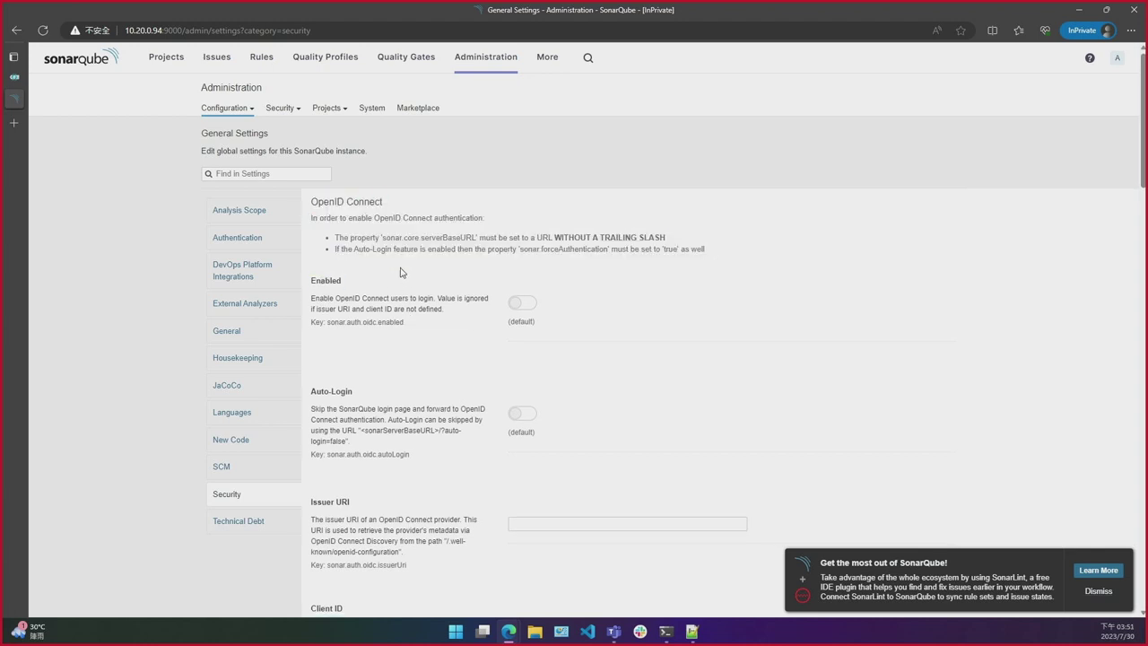
Step: Enable OpenID Connect login and save it, then return to the Keycloak tab
left_click(522, 303)
left_click(524, 342)
scroll(451, 362, "down", 1)
scroll(450, 363, "down", 1)
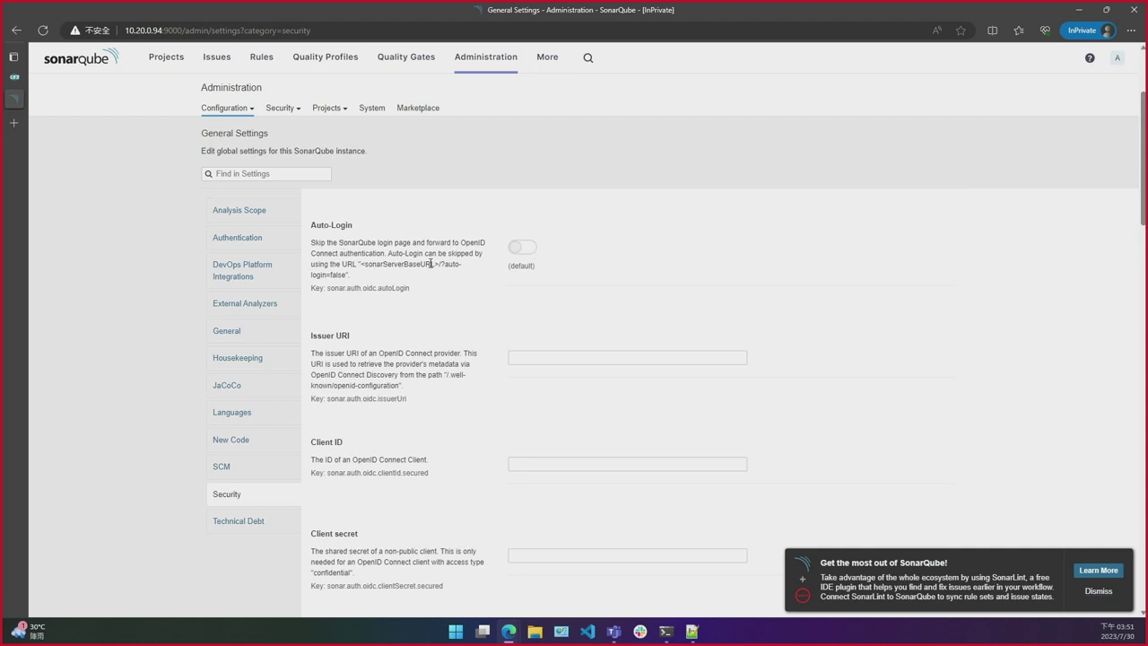
left_click(522, 358)
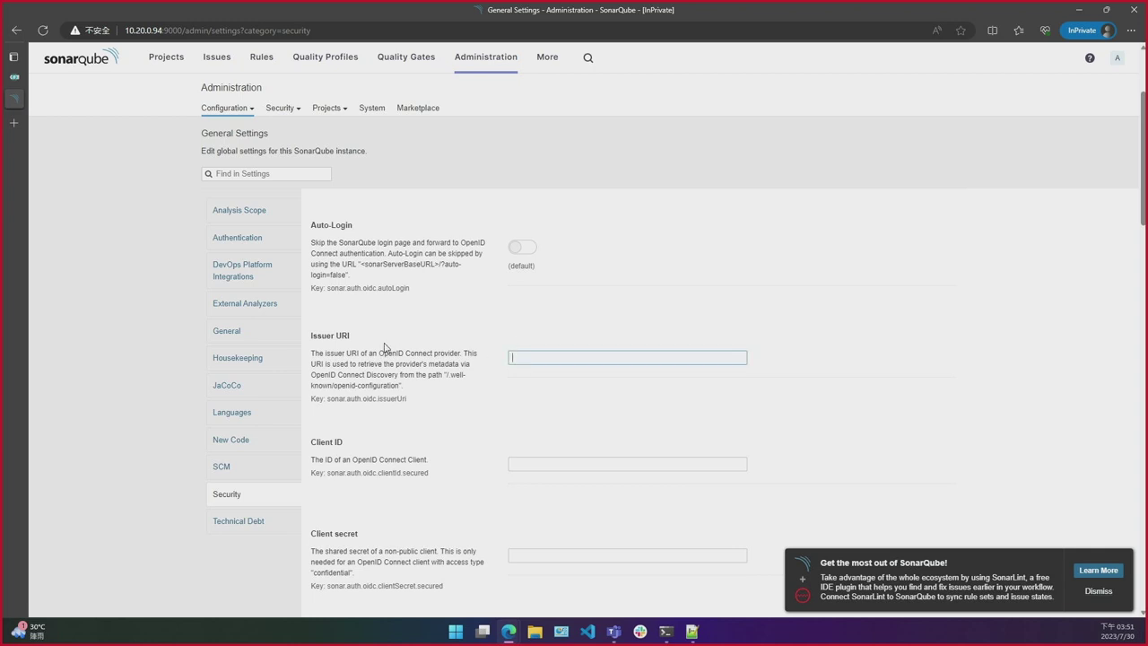
key("ctrl+shift+Tab")
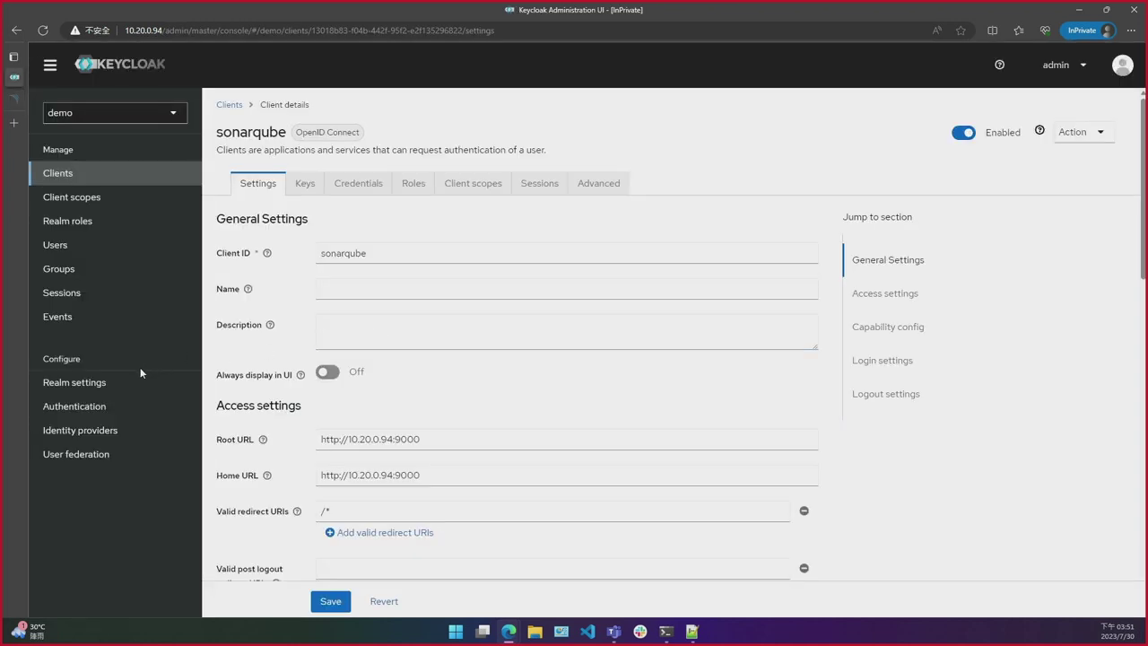
left_click(118, 384)
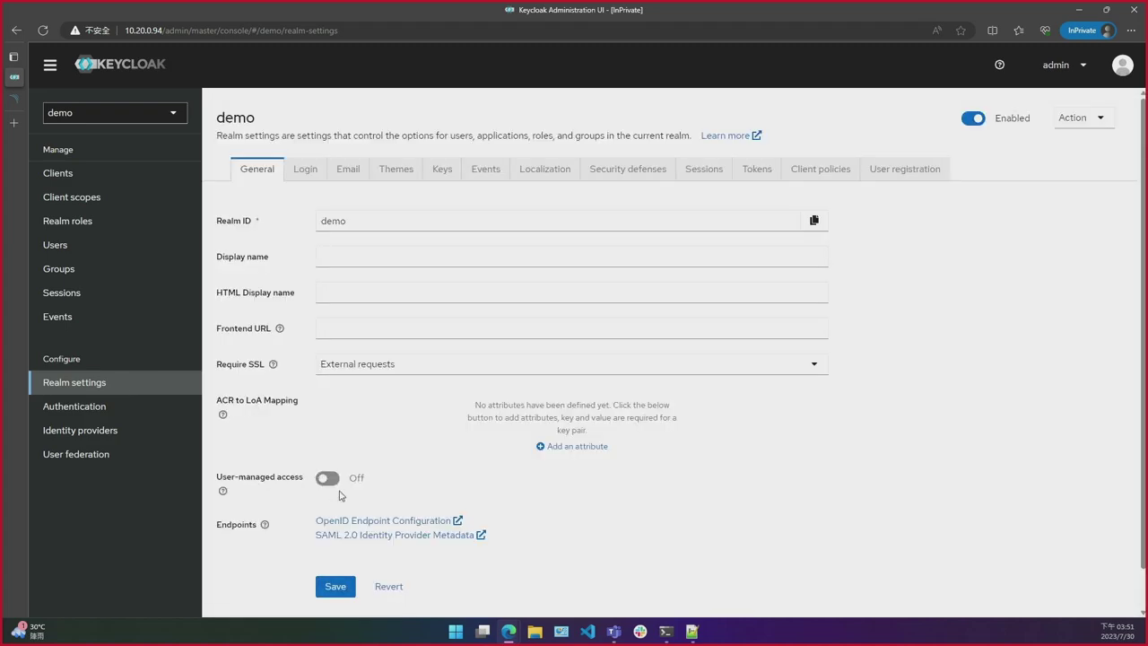
left_click(350, 522)
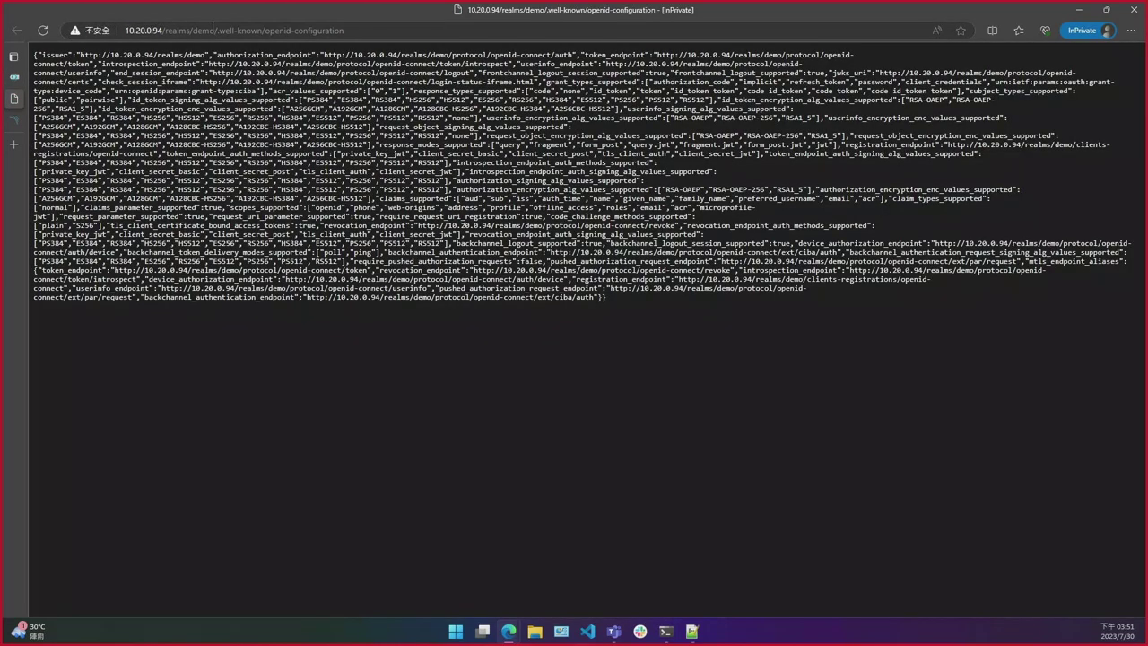
left_click_drag(216, 29, 127, 29)
key("ctrl+c")
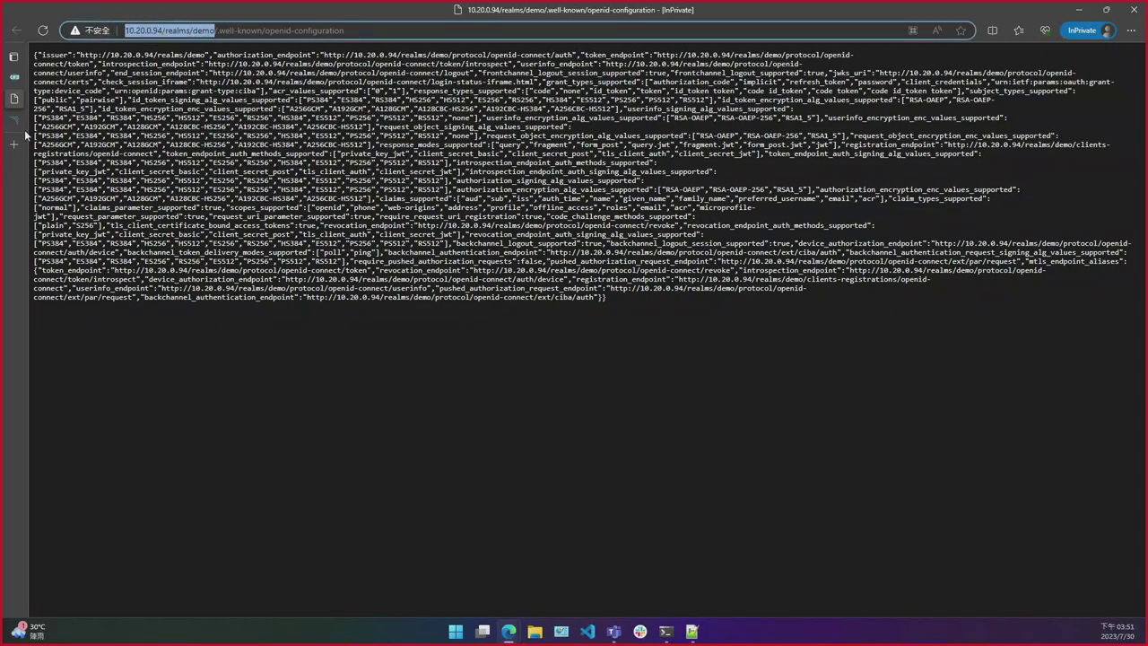
left_click(20, 124)
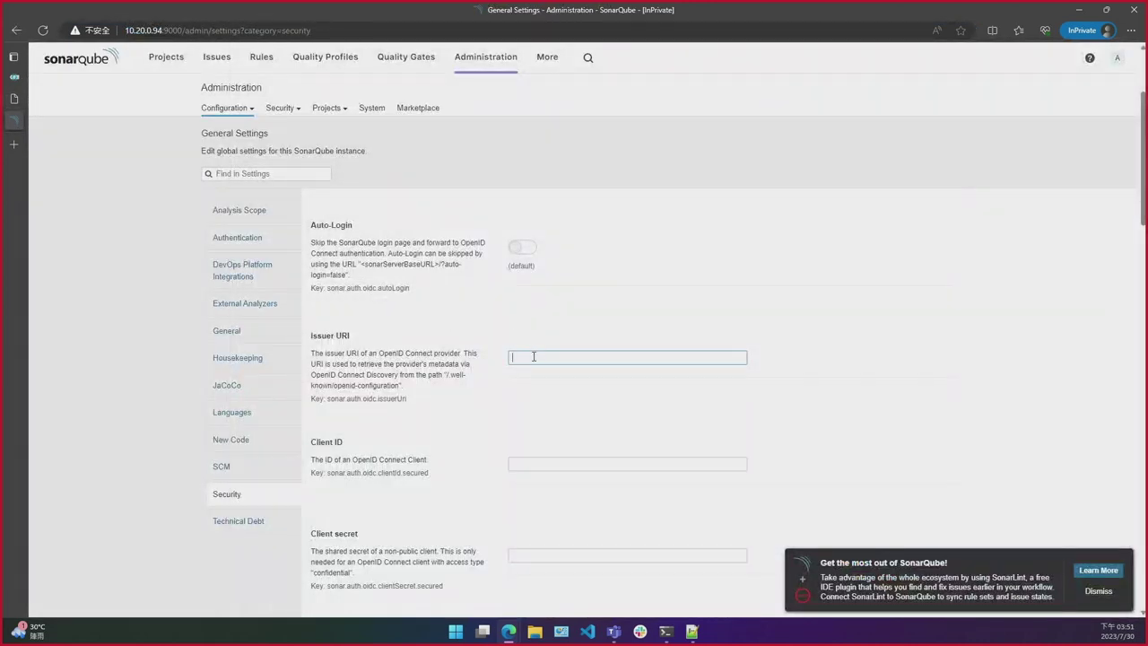
key("ctrl+v")
left_click(519, 398)
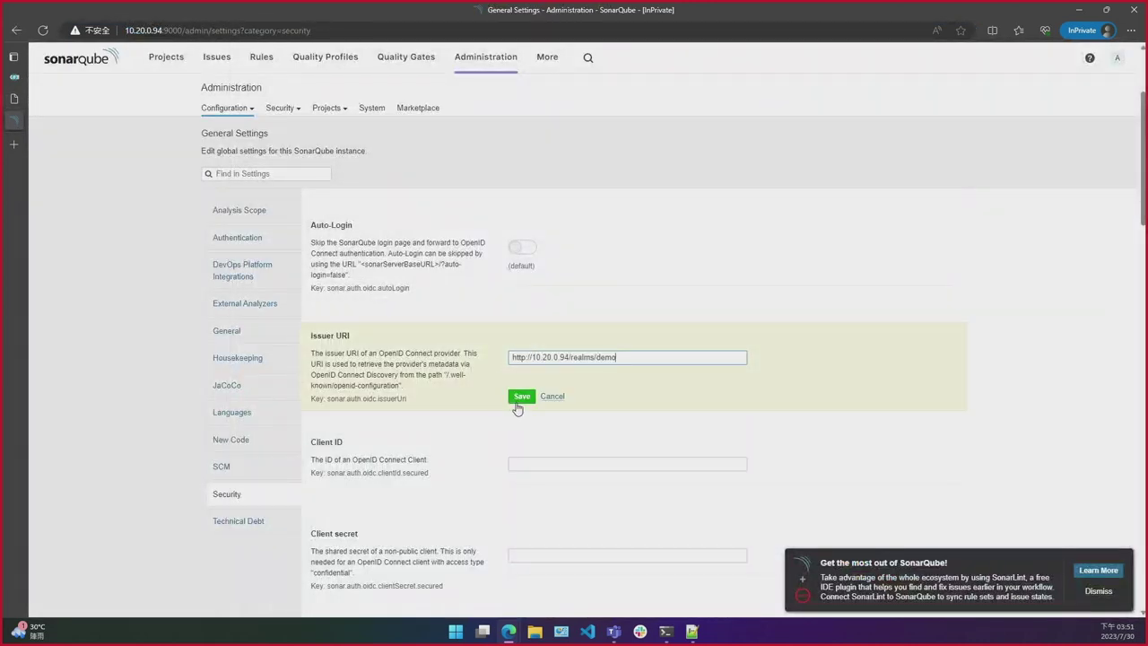
scroll(458, 396, "down", 1)
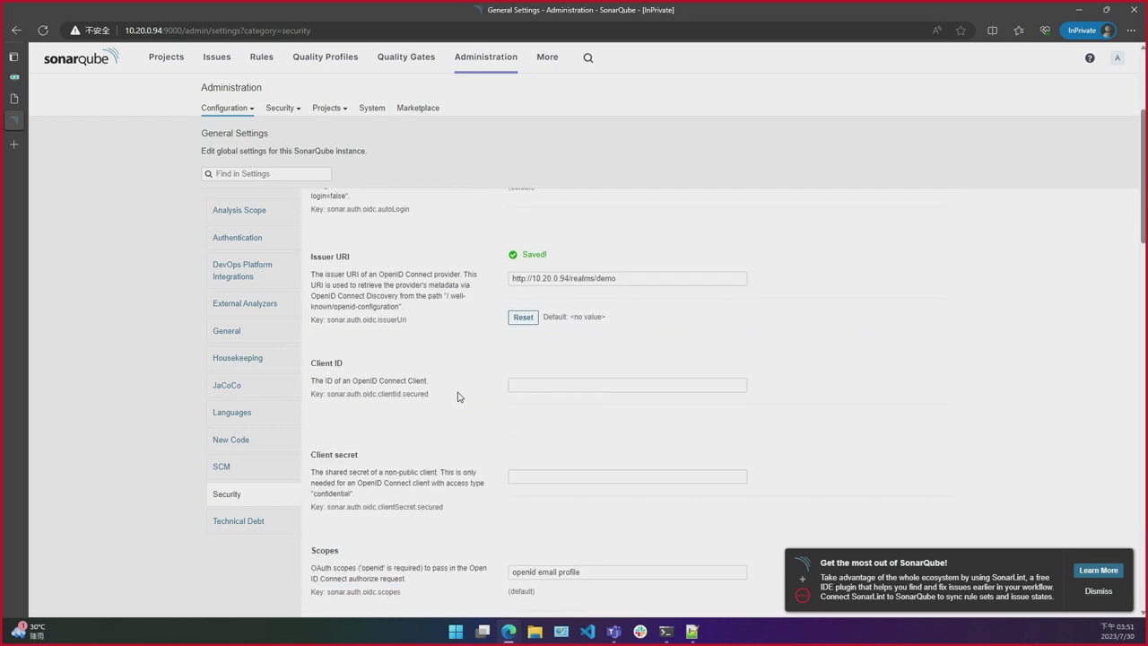
left_click(547, 383)
type("so")
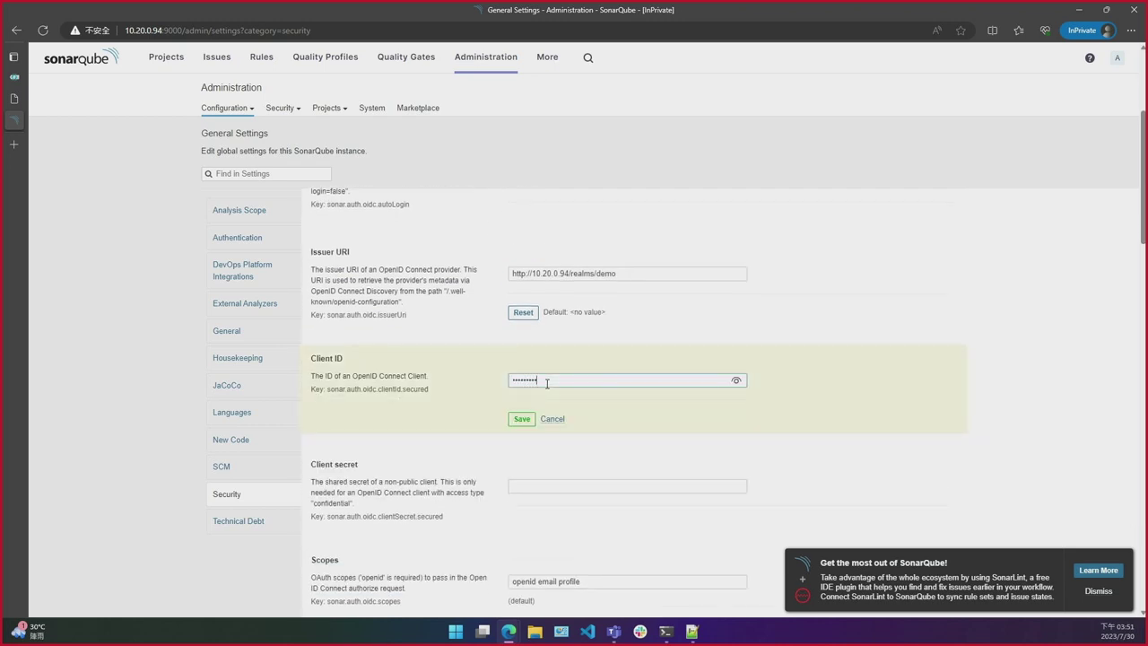
type("narqube")
left_click(521, 419)
key("ctrl+shift+Tab")
key("ctrl+Tab")
key("ctrl+Tab")
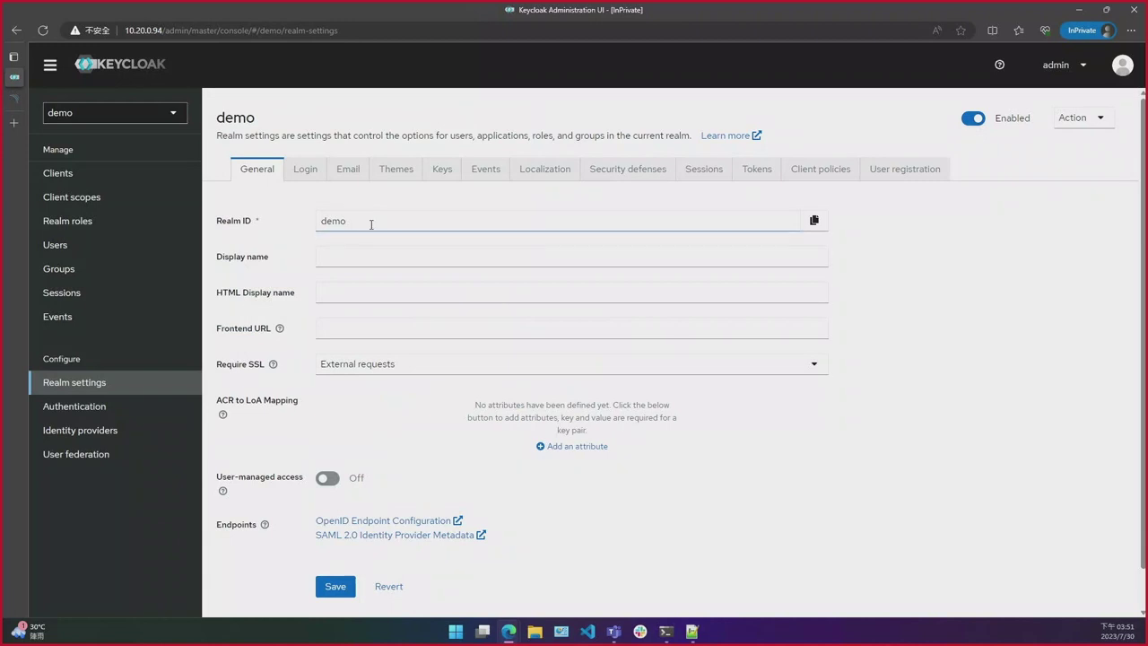
Step: Open the sonarqube client's Credentials tab in the demo realm
left_click(170, 177)
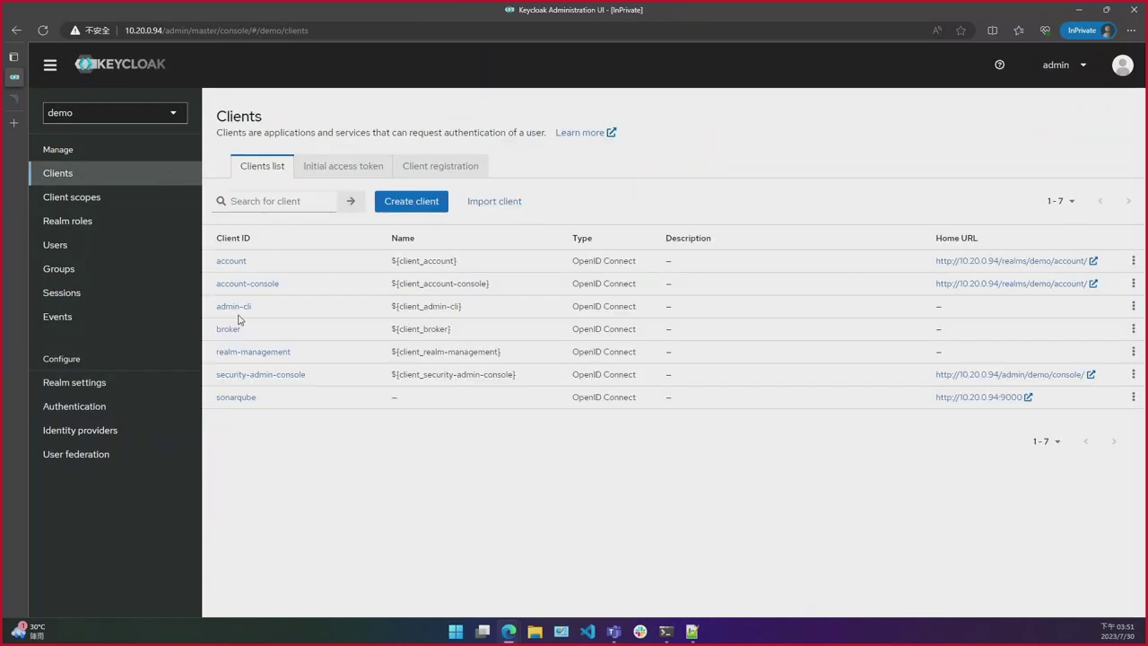
left_click(236, 397)
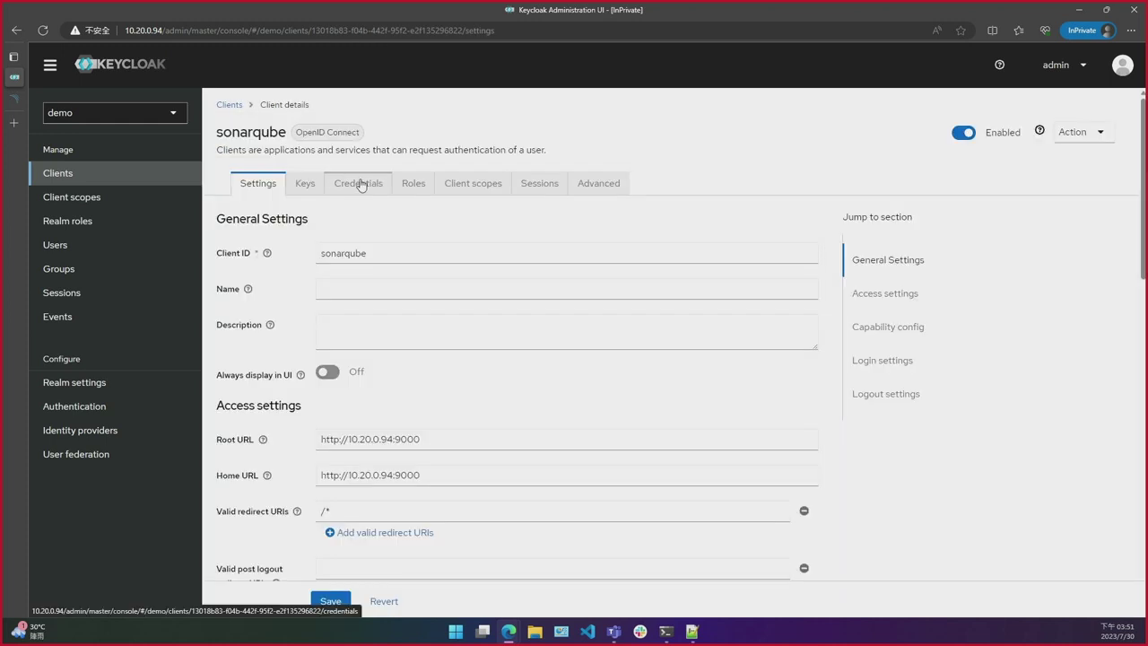
left_click(360, 183)
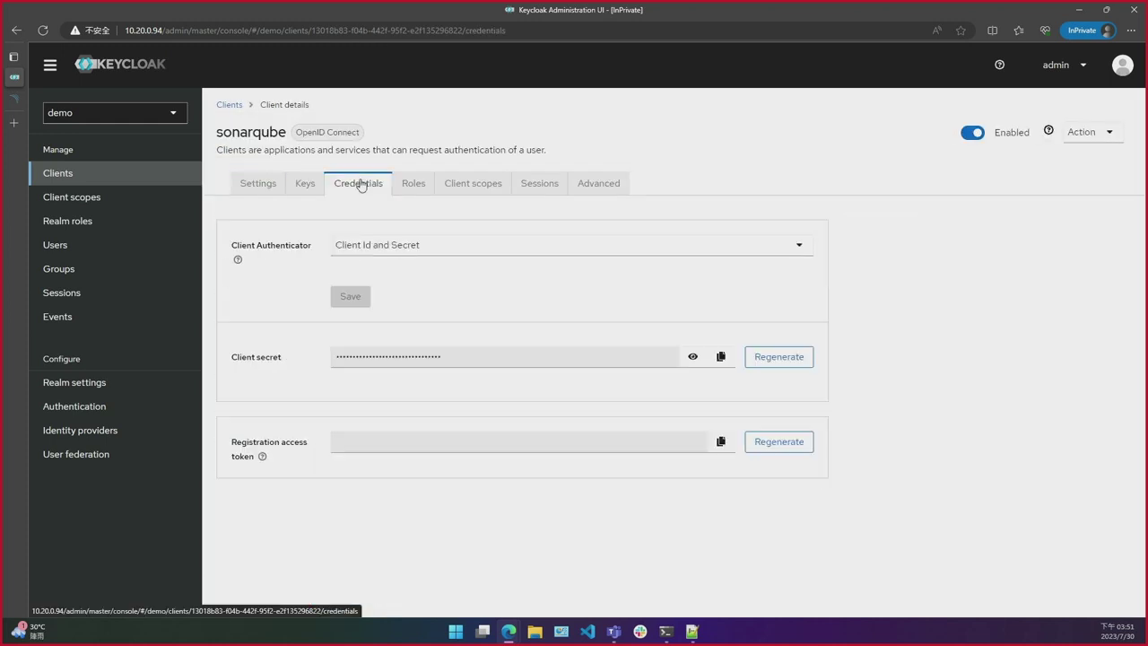
Step: Reveal the sonarqube client secret as plain text and copy it to the clipboard
left_click(718, 358)
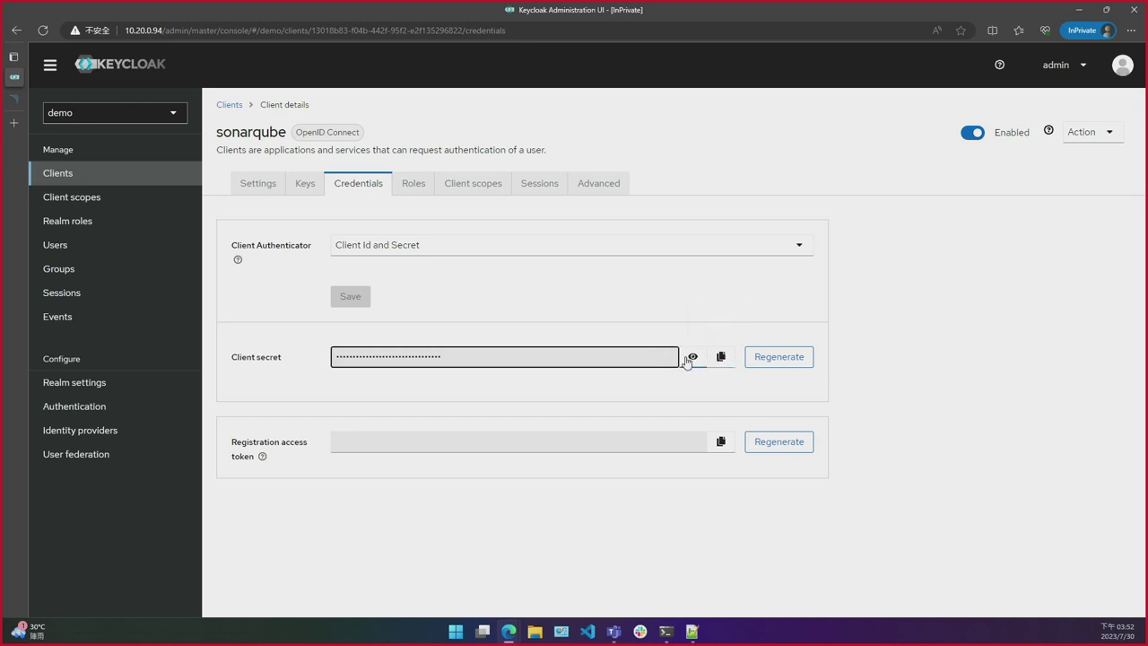
left_click(689, 358)
double_click(643, 353)
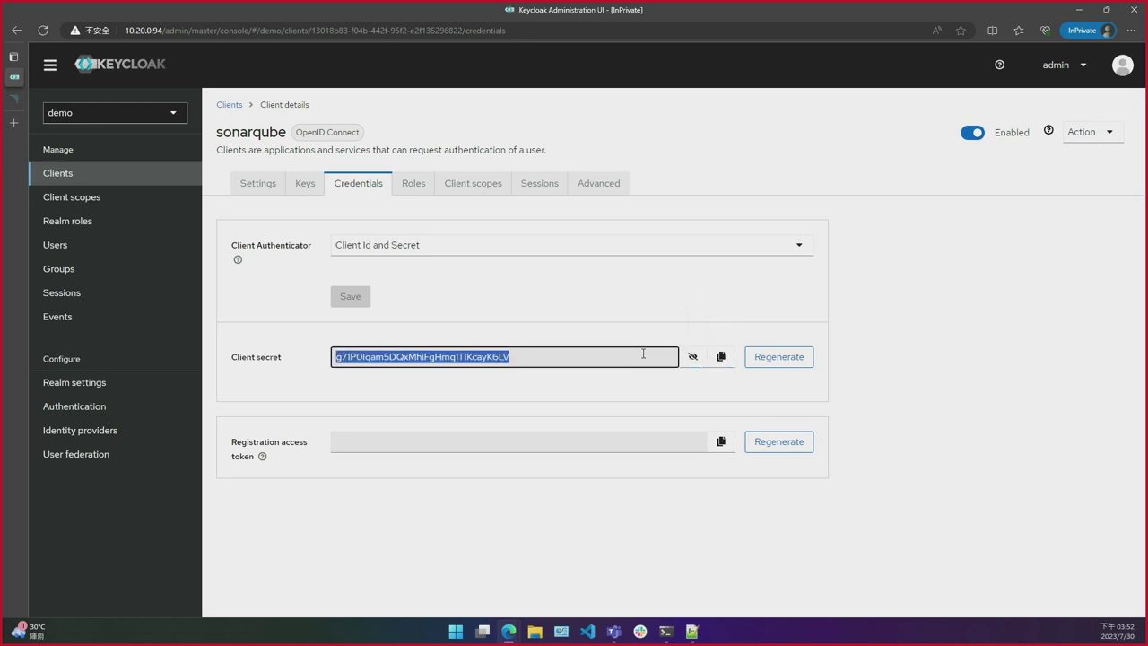
key("ctrl+a")
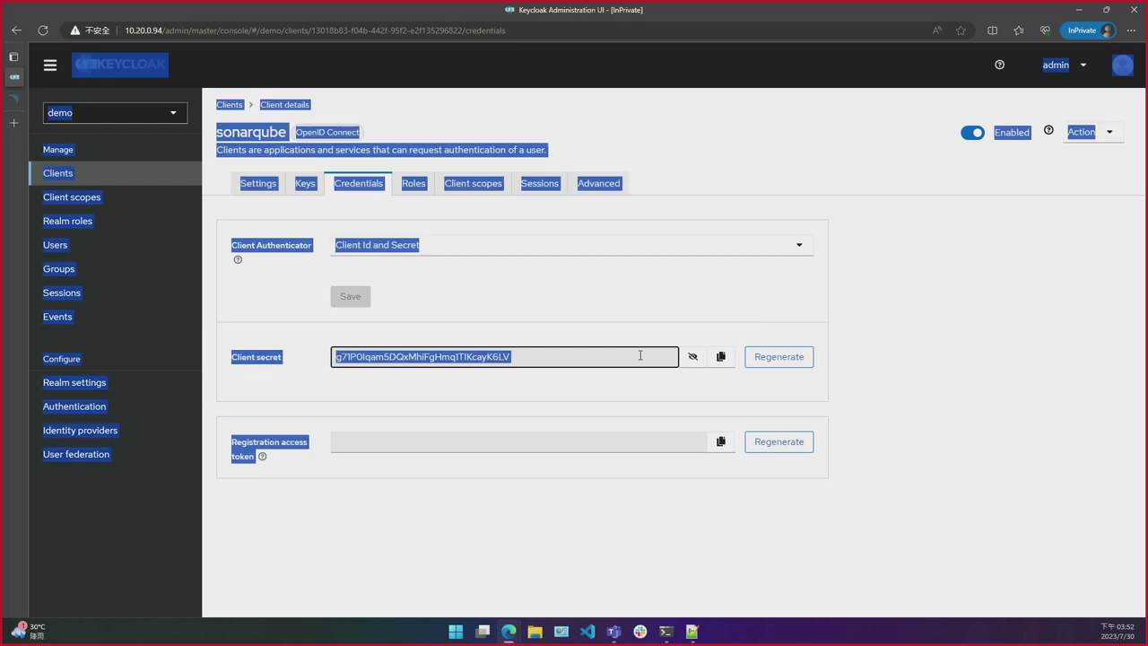
left_click(574, 358)
key("ctrl+a")
double_click(573, 358)
key("ctrl+a")
double_click(486, 357)
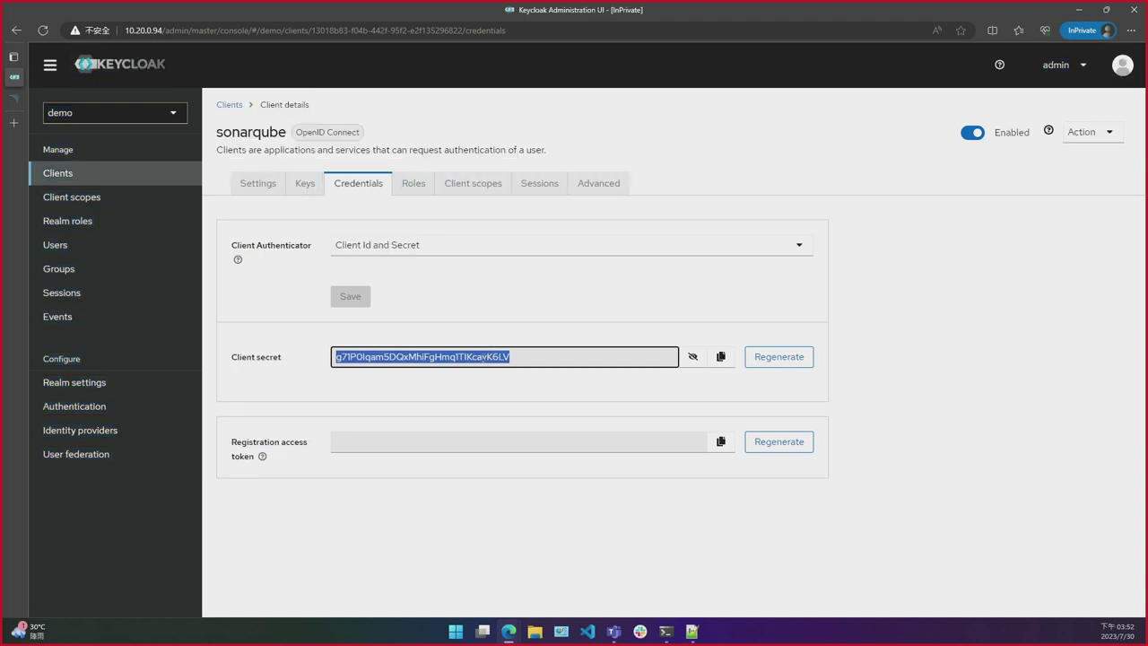
key("ctrl+Tab")
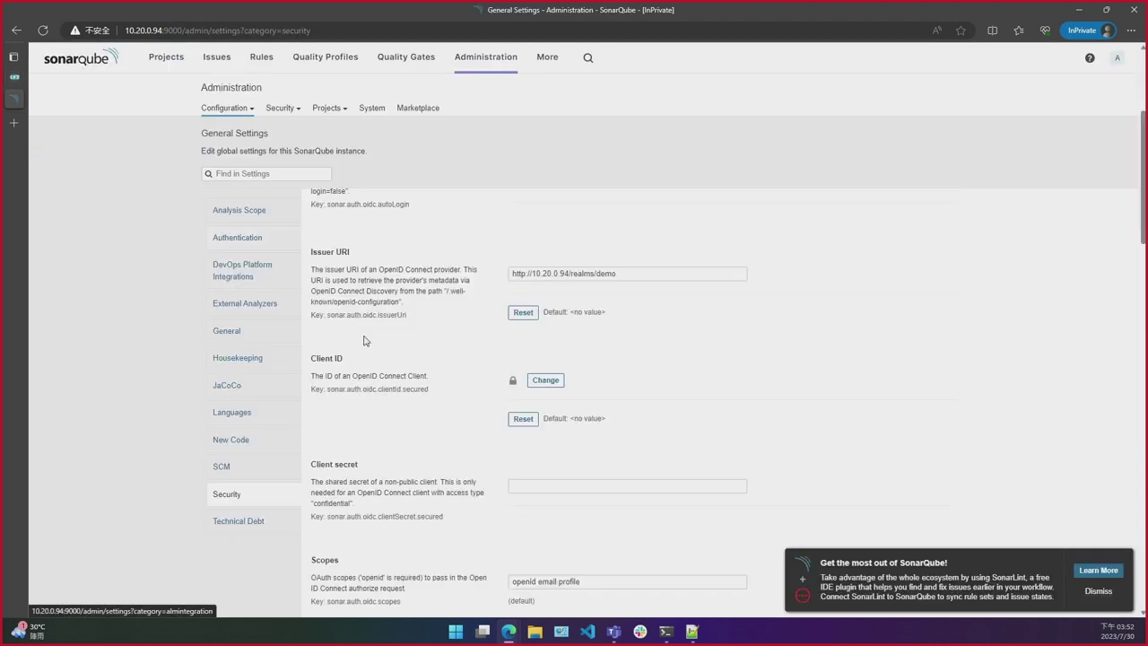
Step: Paste the Keycloak client secret into SonarQube's Client secret setting and save it
left_click(554, 487)
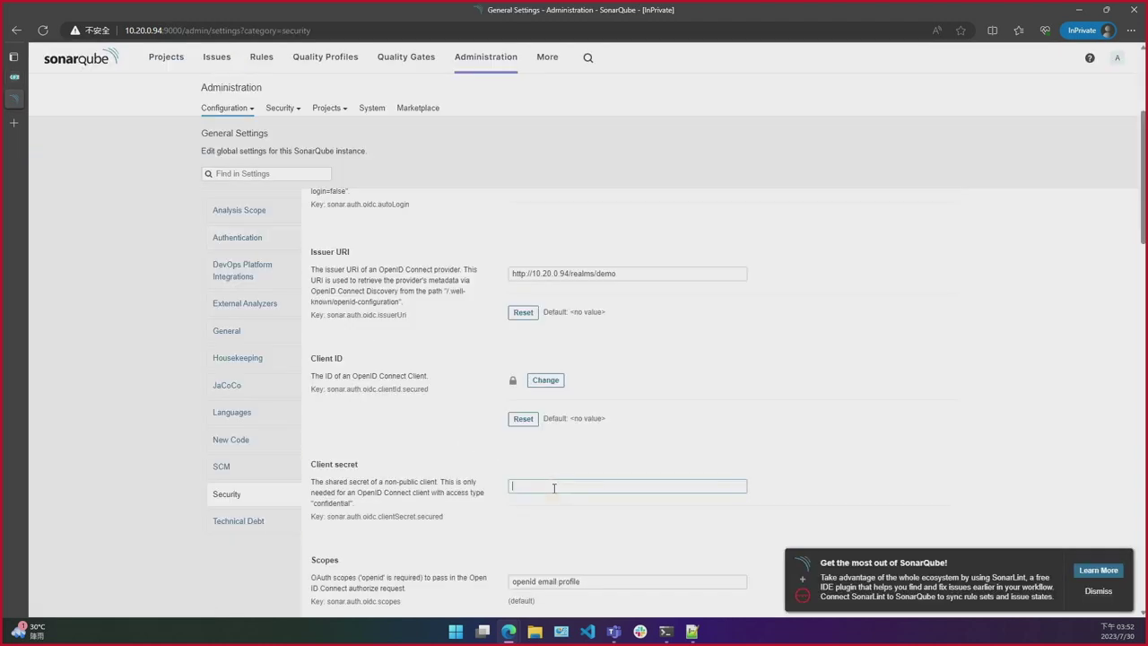
key("ctrl+v")
left_click(519, 524)
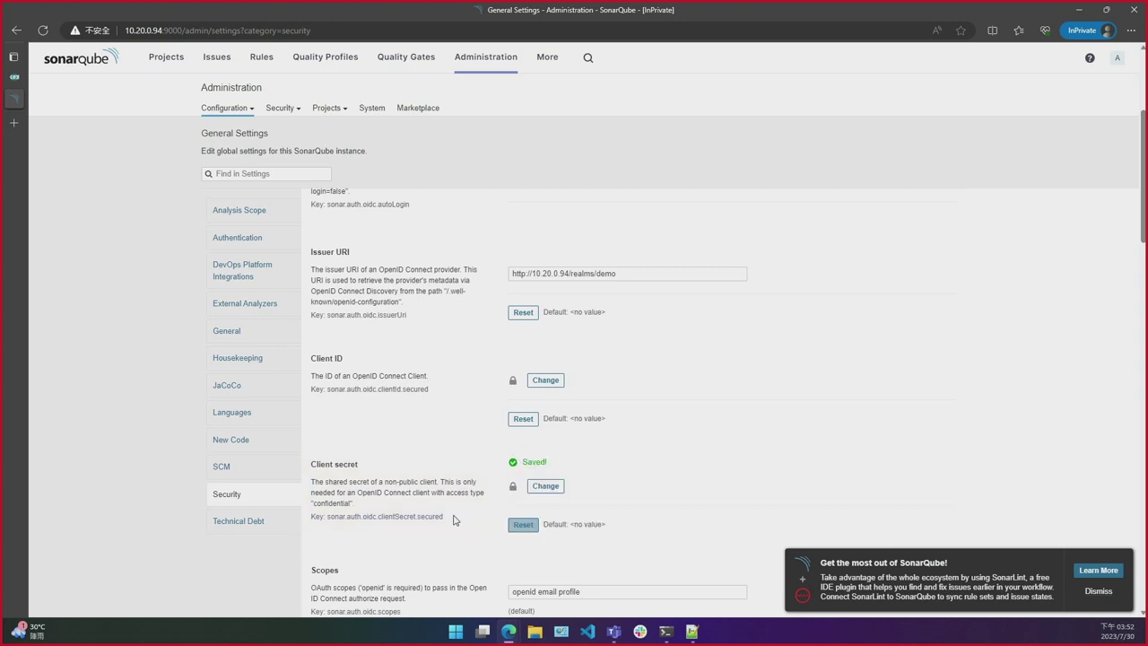
Step: Scroll past the remaining OpenID Connect options, leaving defaults, and go to General settings
scroll(448, 520, "down", 3)
scroll(450, 519, "down", 2)
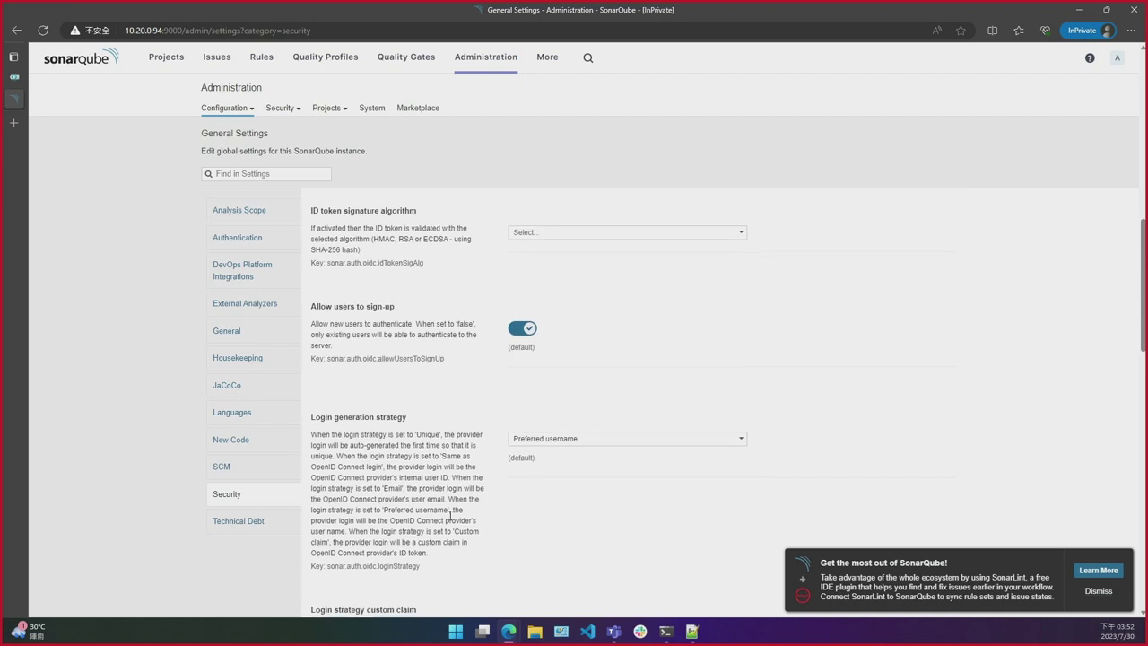
scroll(450, 516, "down", 1)
scroll(449, 519, "down", 1)
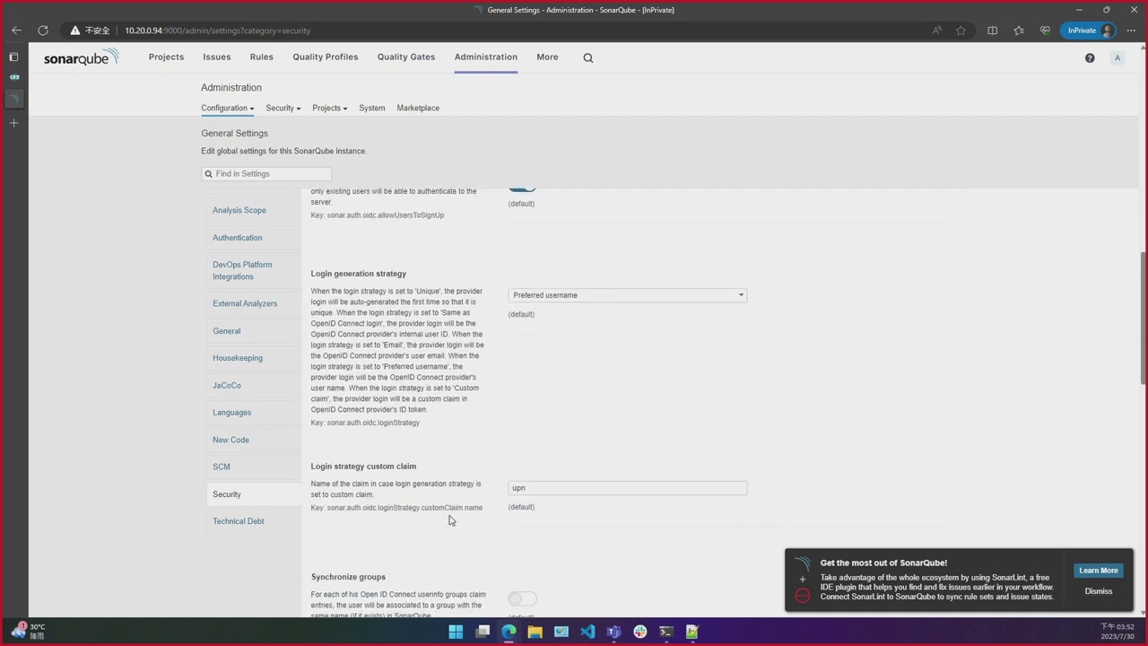
scroll(450, 519, "down", 3)
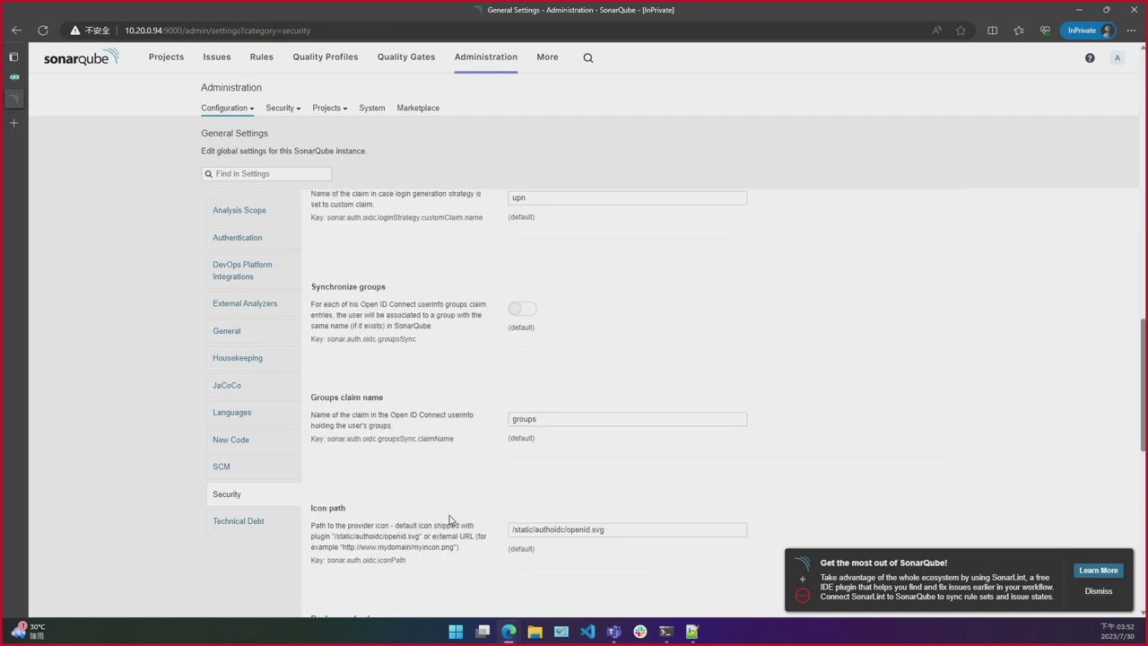
scroll(449, 520, "down", 2)
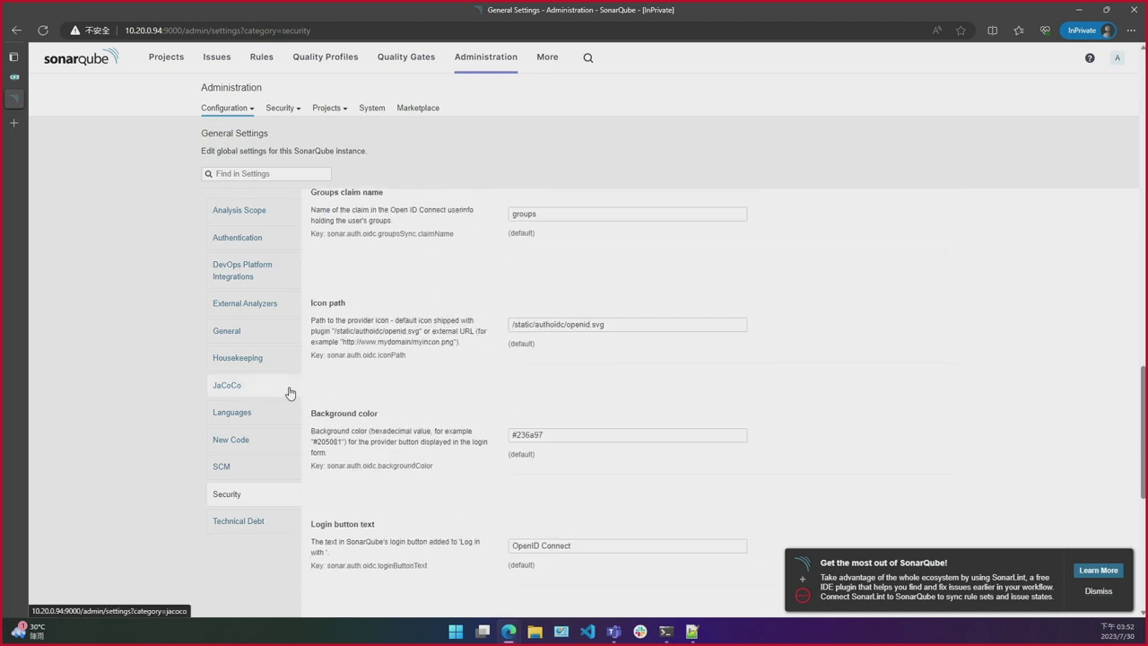
left_click(269, 337)
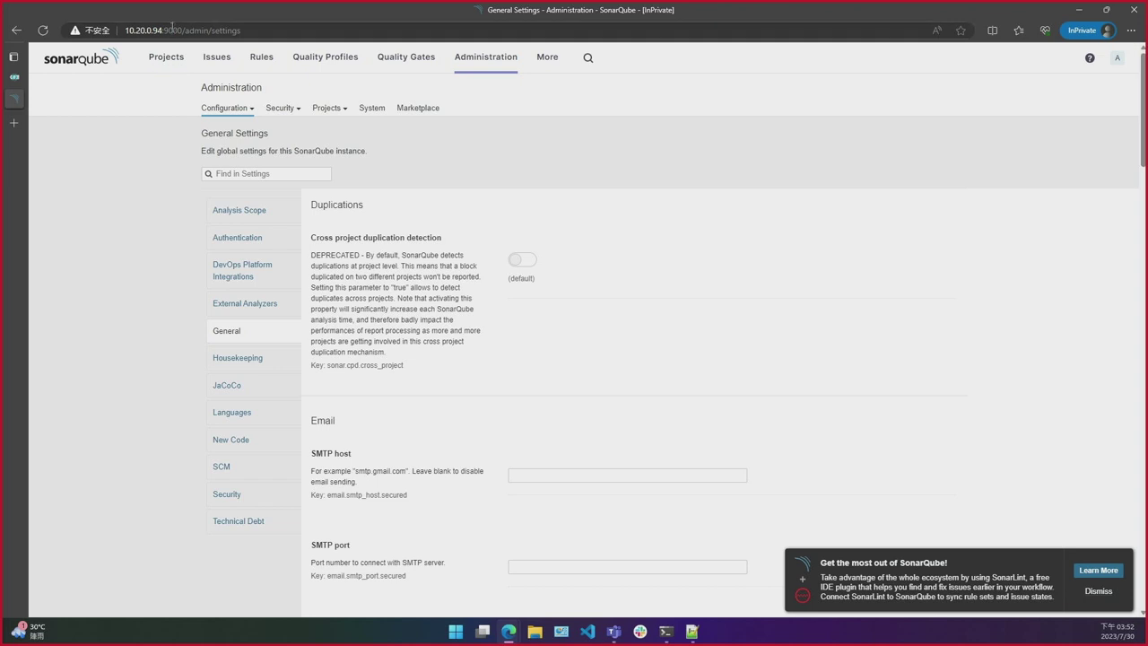
Step: Copy the server address 10.20.0.94:9000 from the browser's address bar
left_click_drag(181, 30, 103, 34)
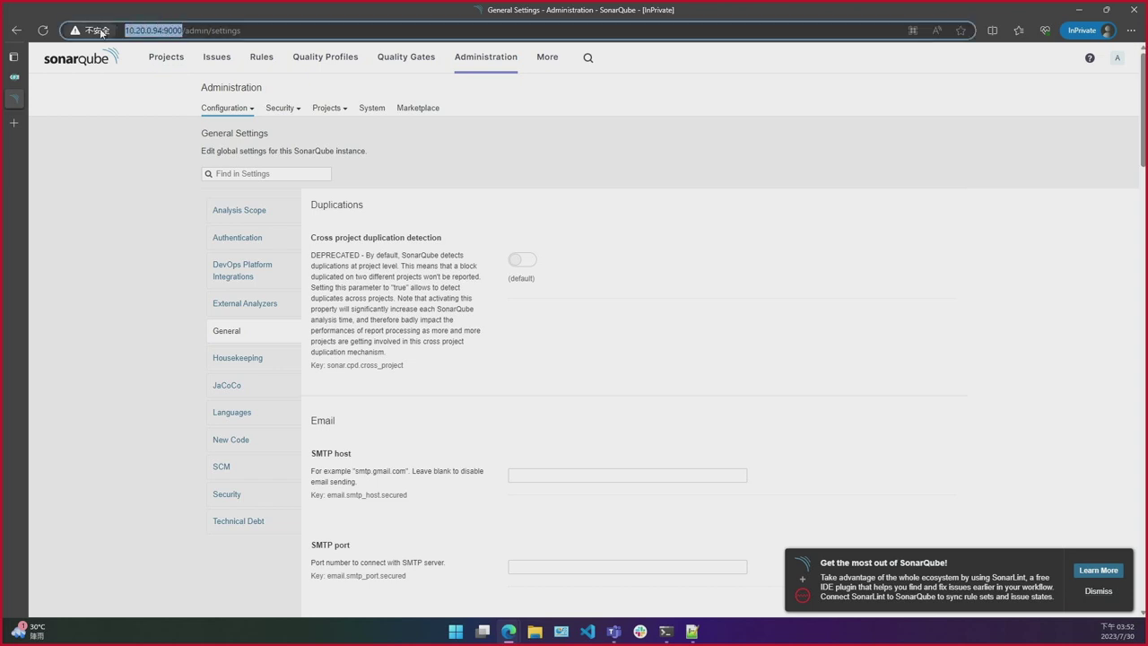
scroll(406, 257, "down", 4)
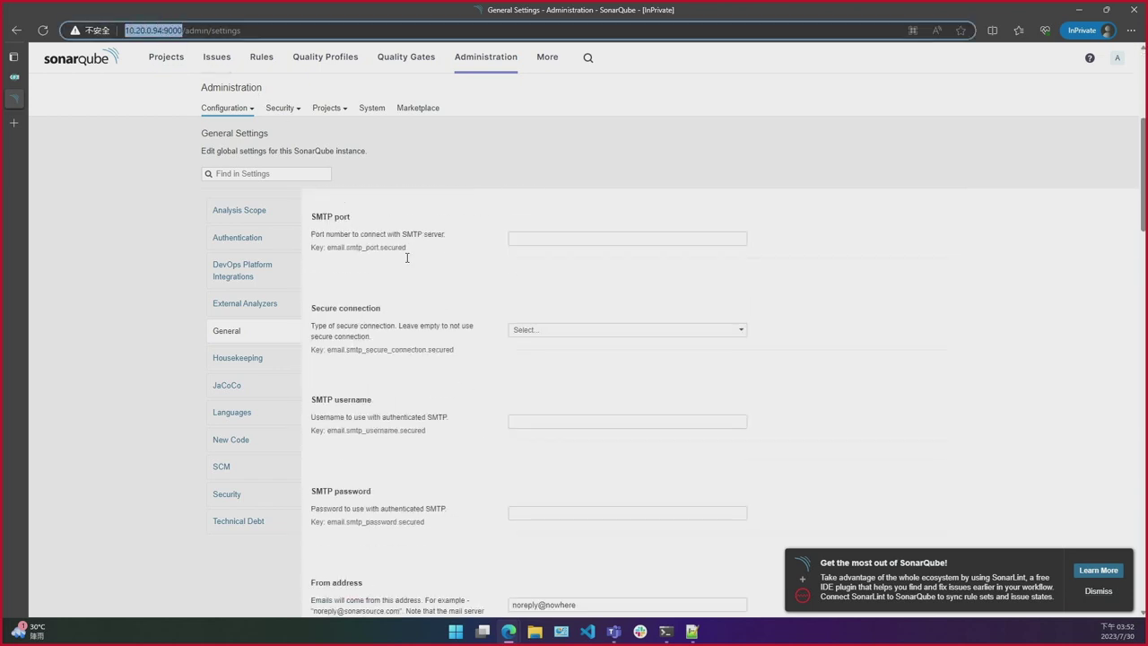
scroll(402, 363, "down", 4)
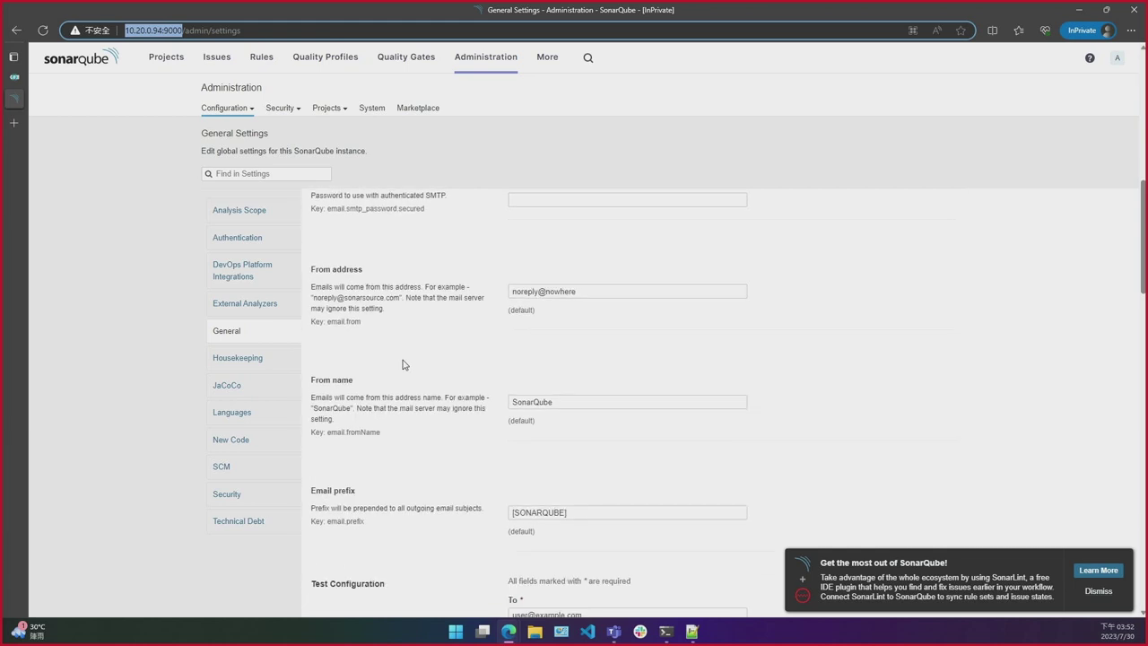
scroll(403, 363, "down", 3)
key("ctrl+f")
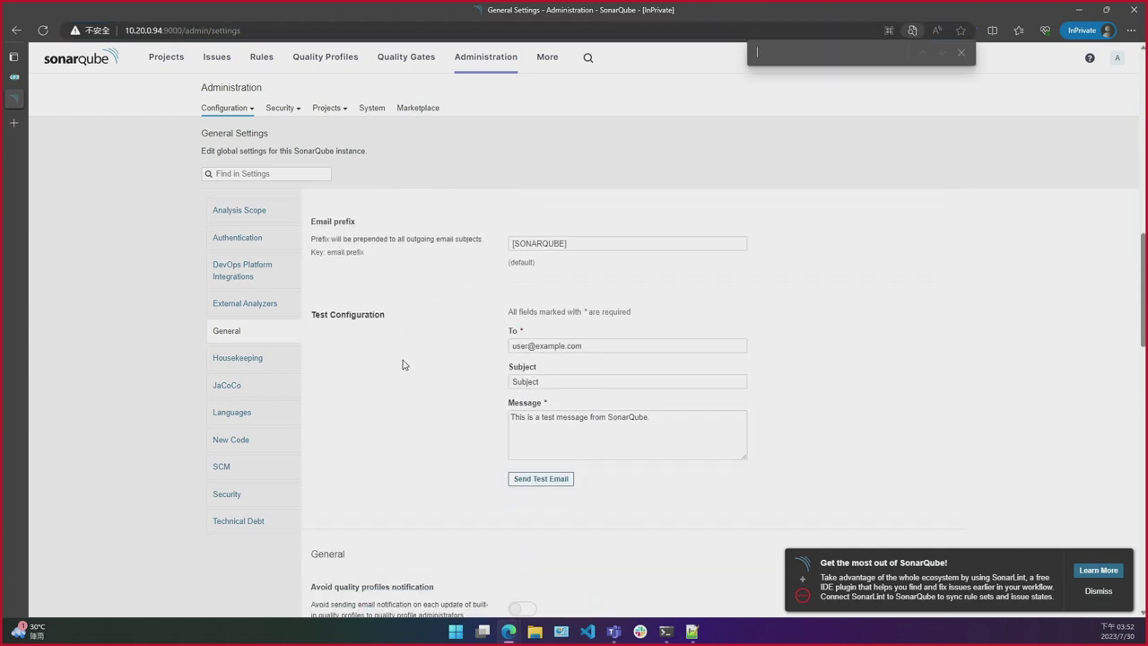
type("base")
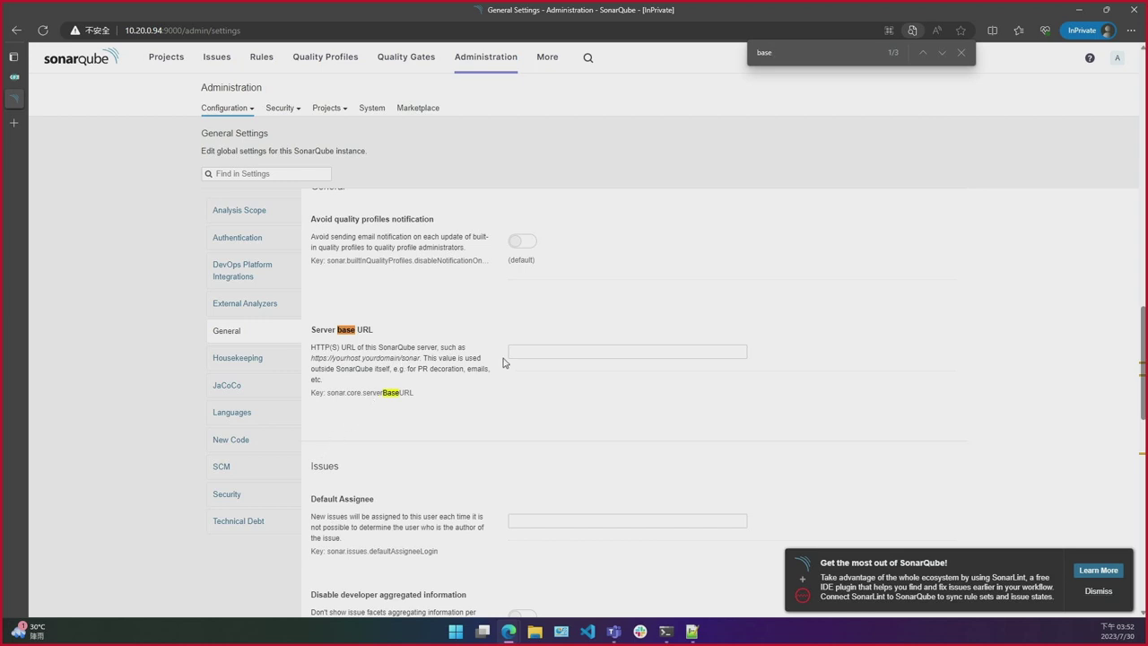
left_click(530, 351)
key("ctrl+v")
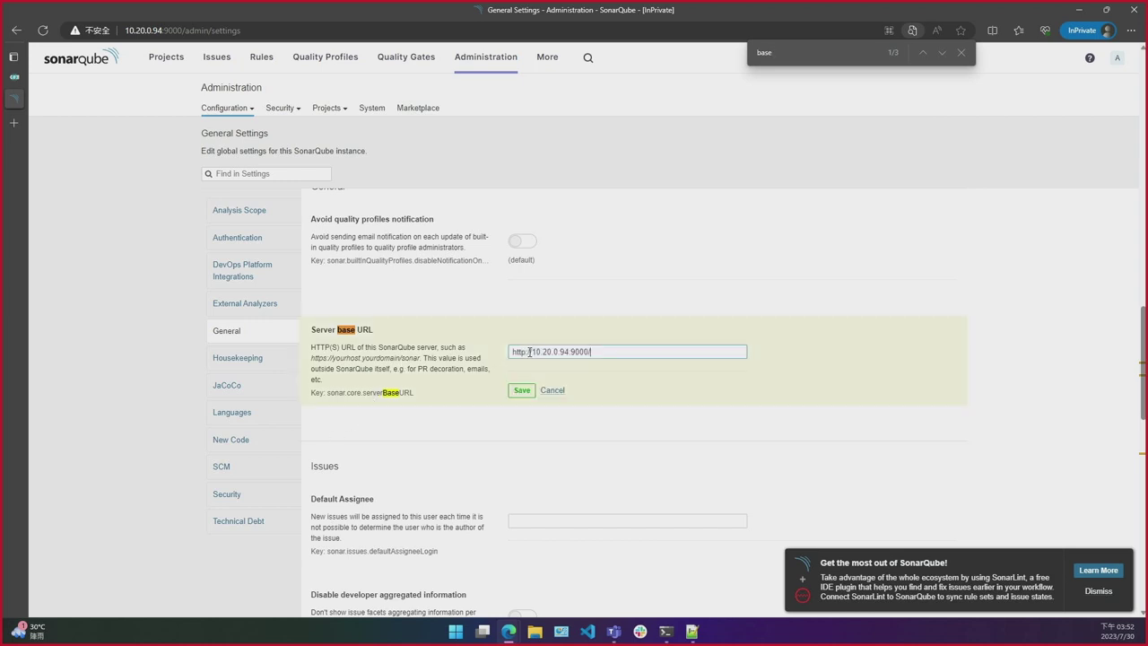
left_click(523, 392)
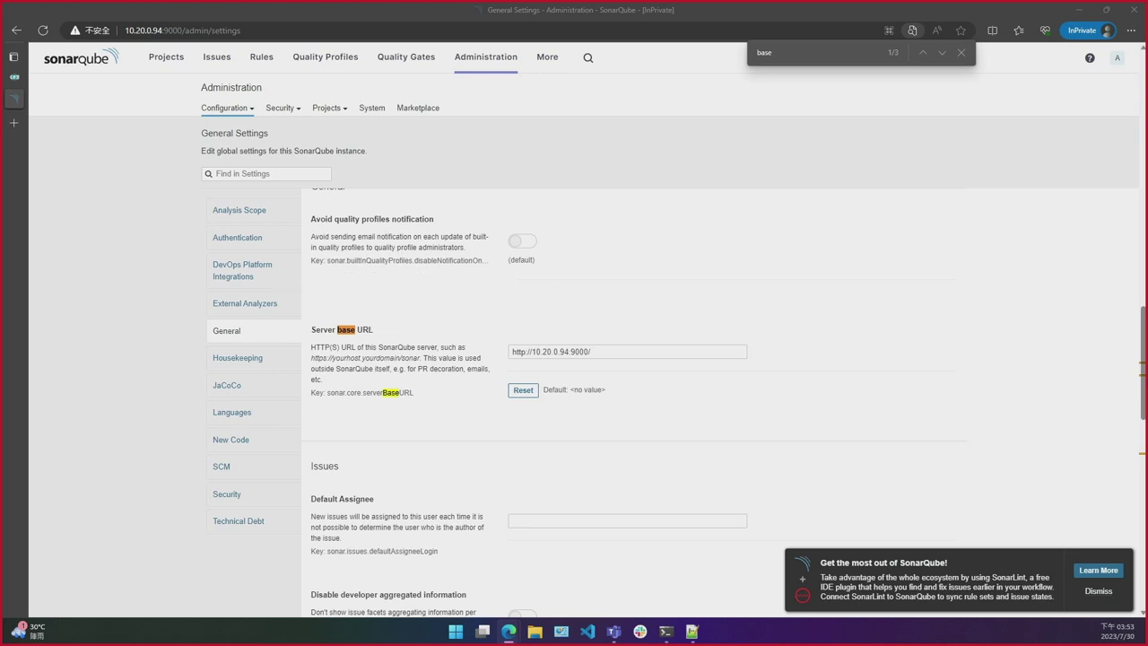
left_click_drag(36, 78, 301, 5)
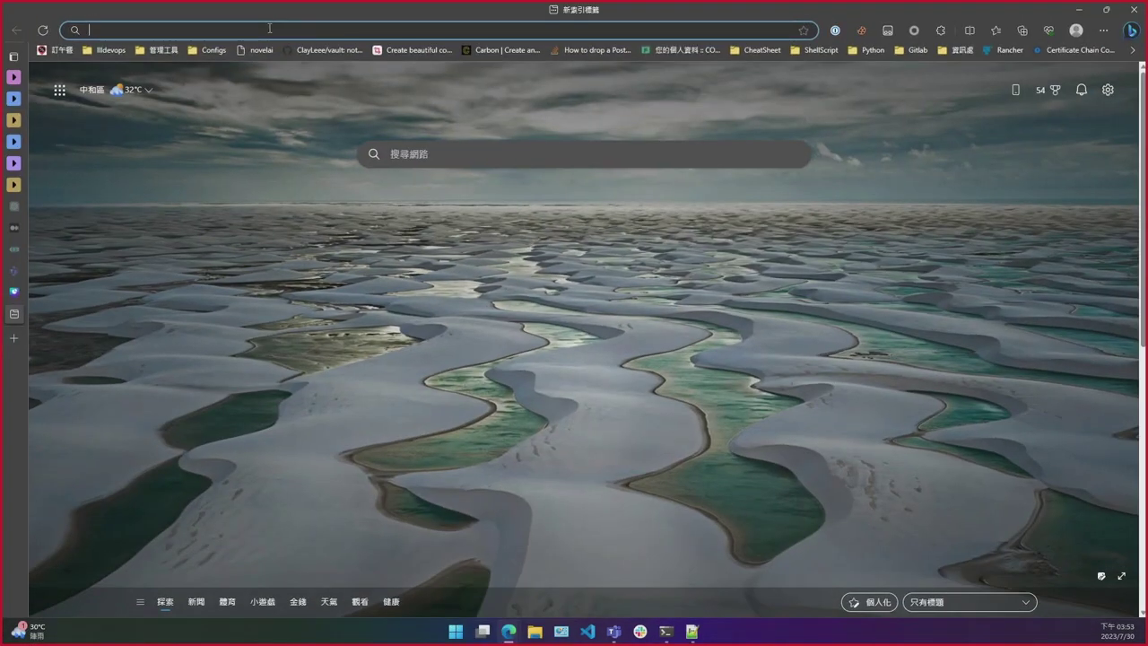
Step: Load 10.20.0.94:9000 in the new window and start the OpenID Connect sign-in
type("10.20.0.94:9000/")
key("Return")
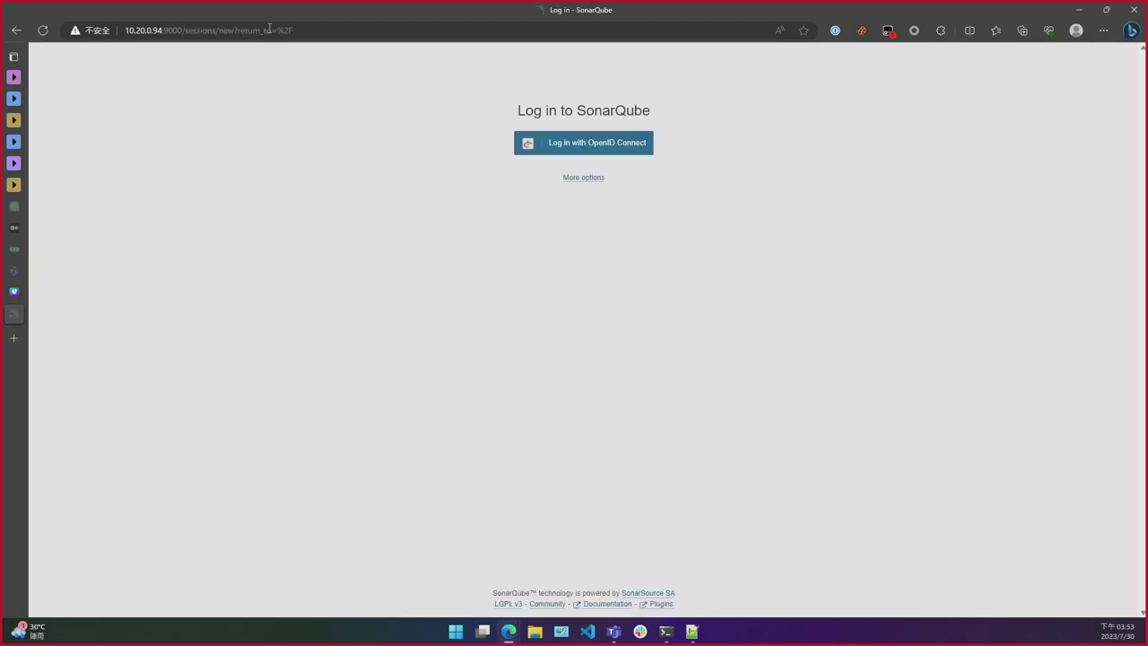
left_click(556, 147)
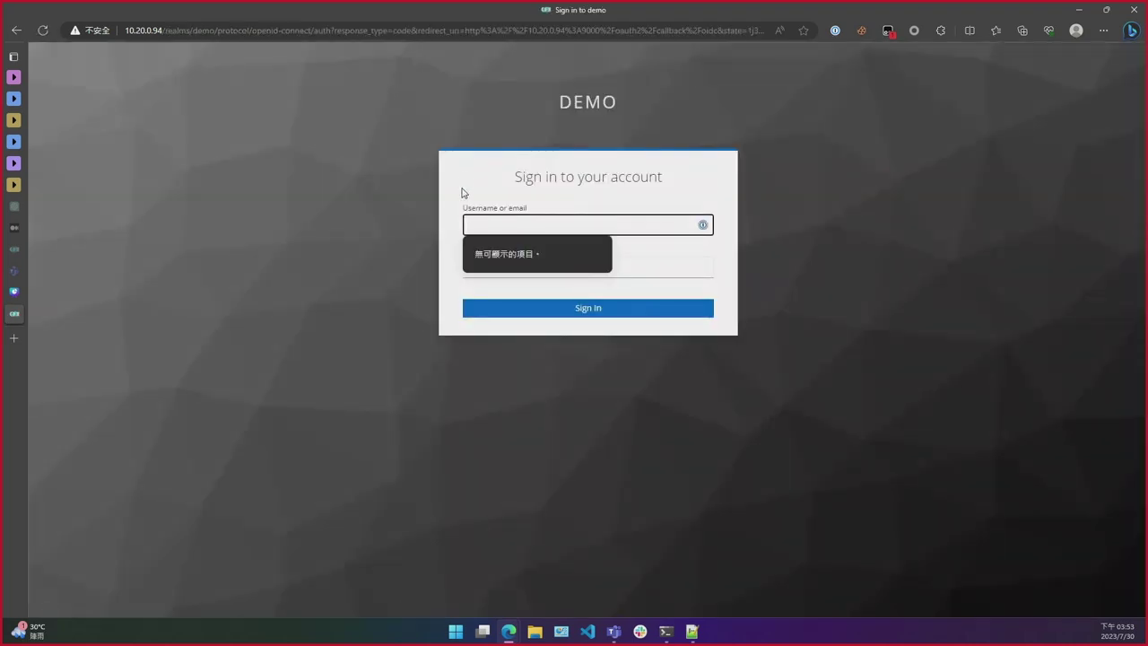
Step: Leave the Keycloak sign-in form unfilled and return to SonarQube's General settings window
left_click(441, 237)
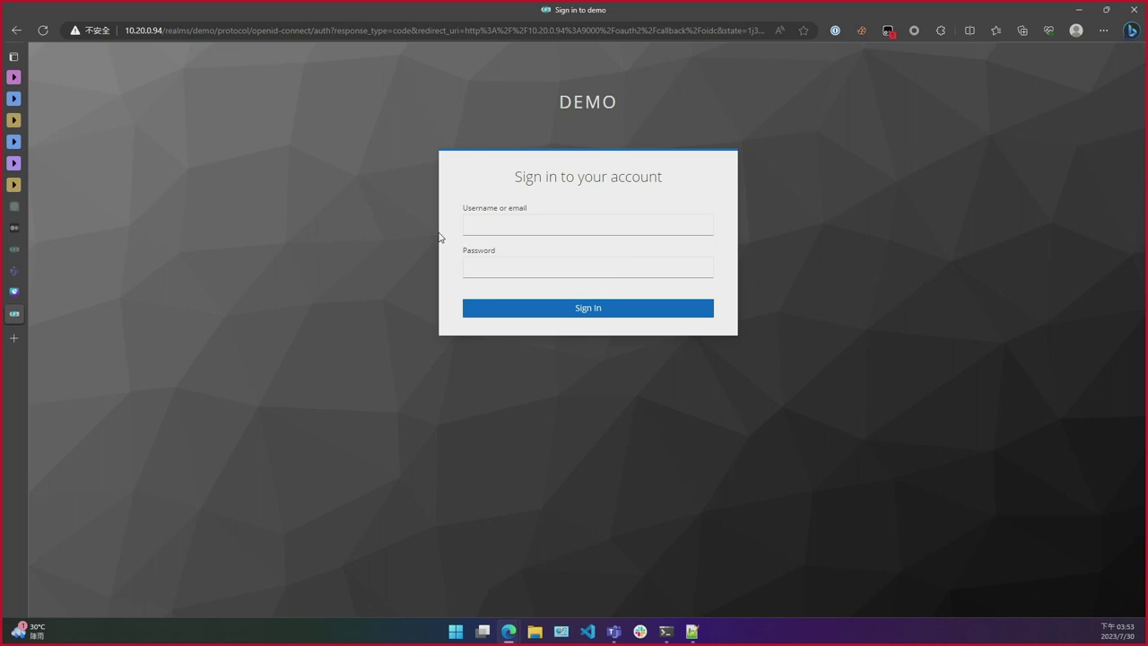
left_click(487, 228)
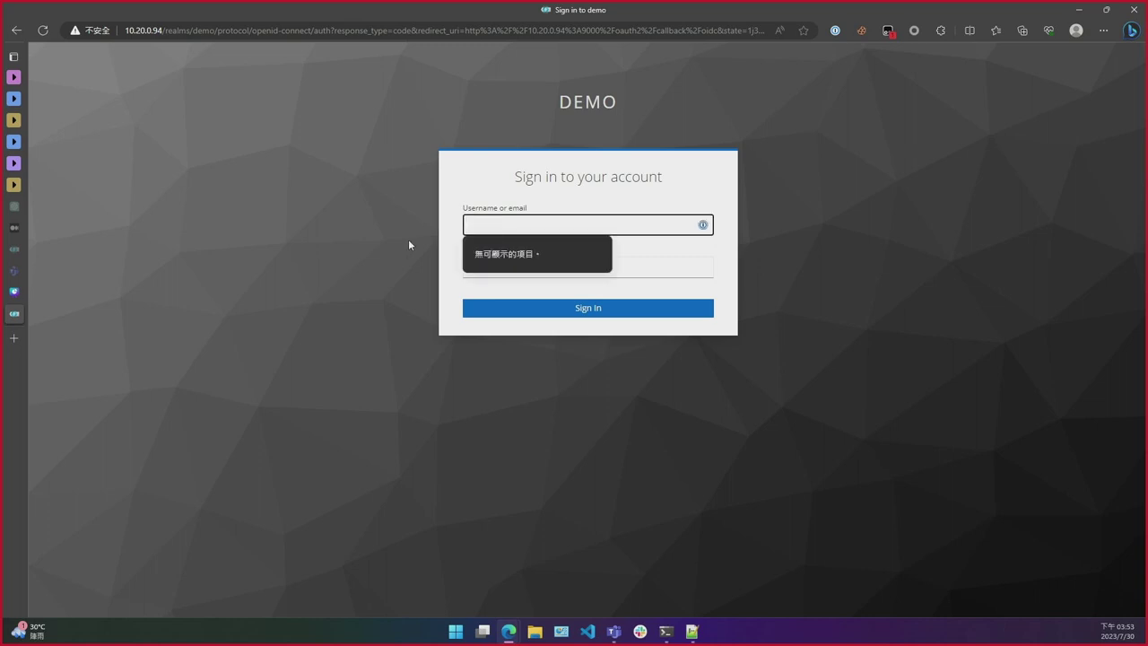
left_click(409, 243)
left_click(487, 231)
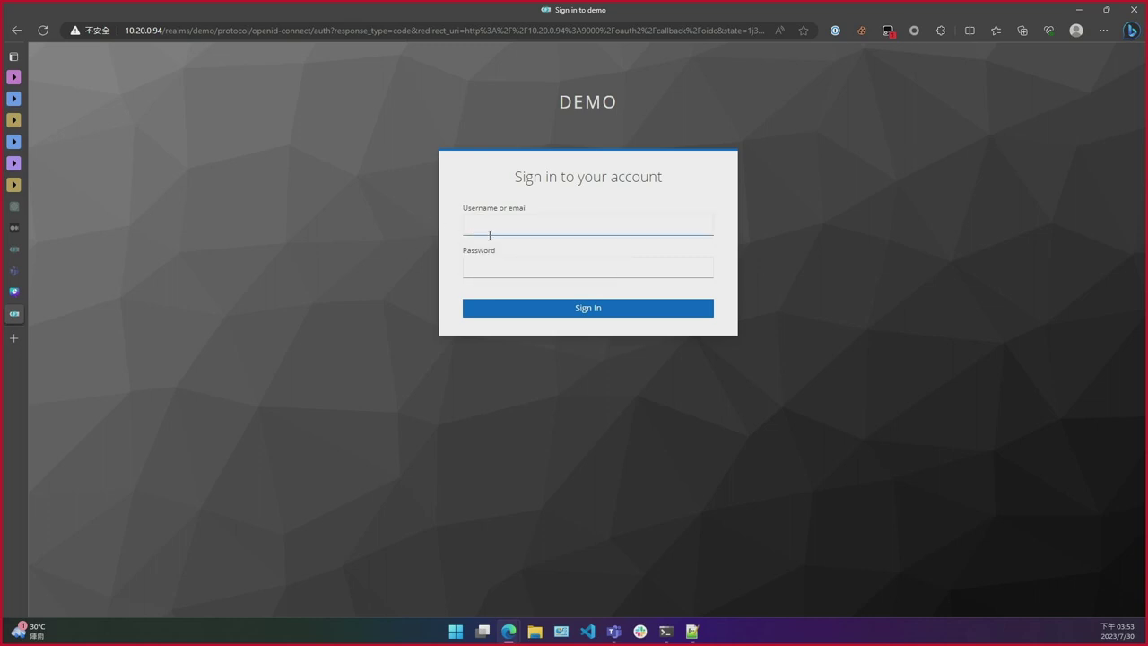
left_click(487, 244)
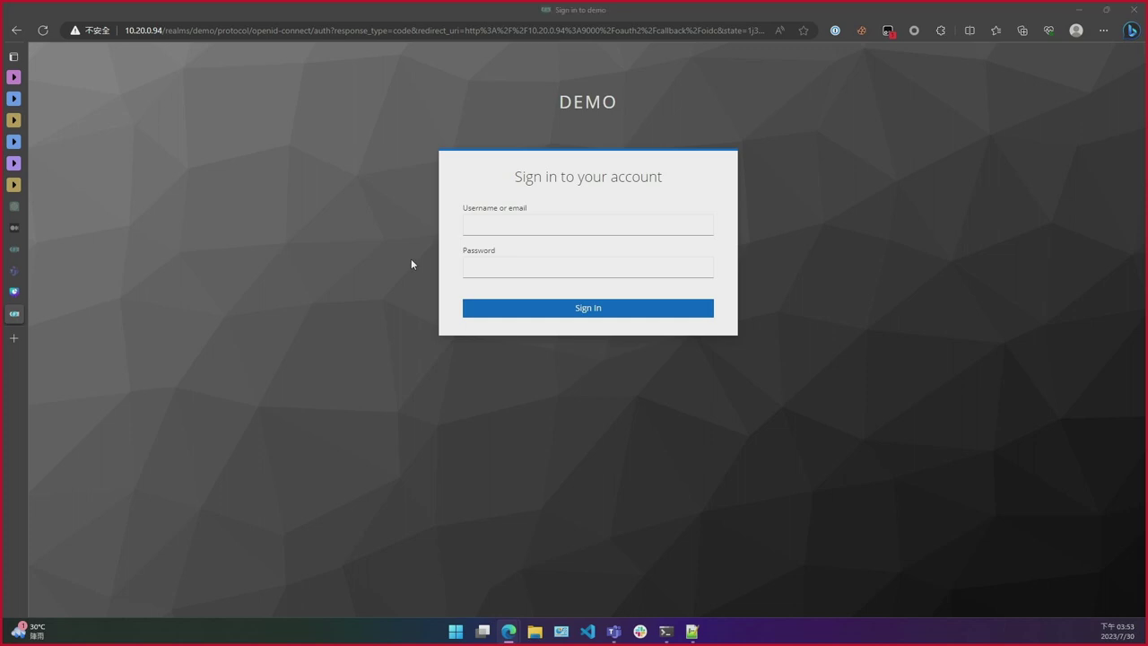
key("alt+Tab")
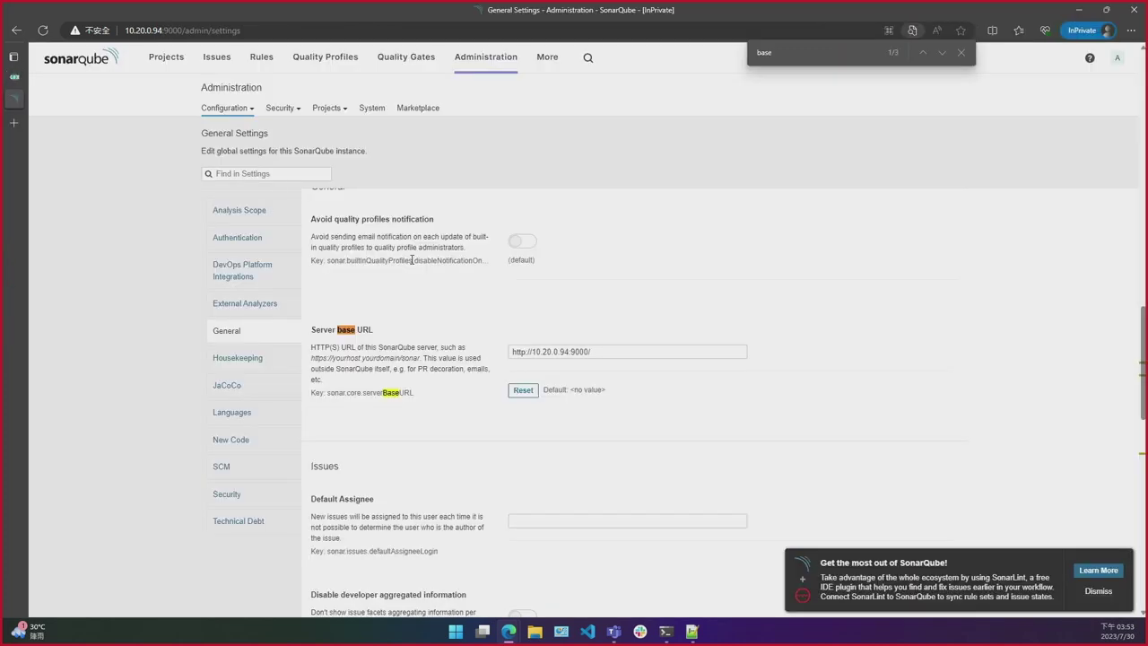
Step: Start a new user in the demo realm with username 'demo'
left_click(15, 77)
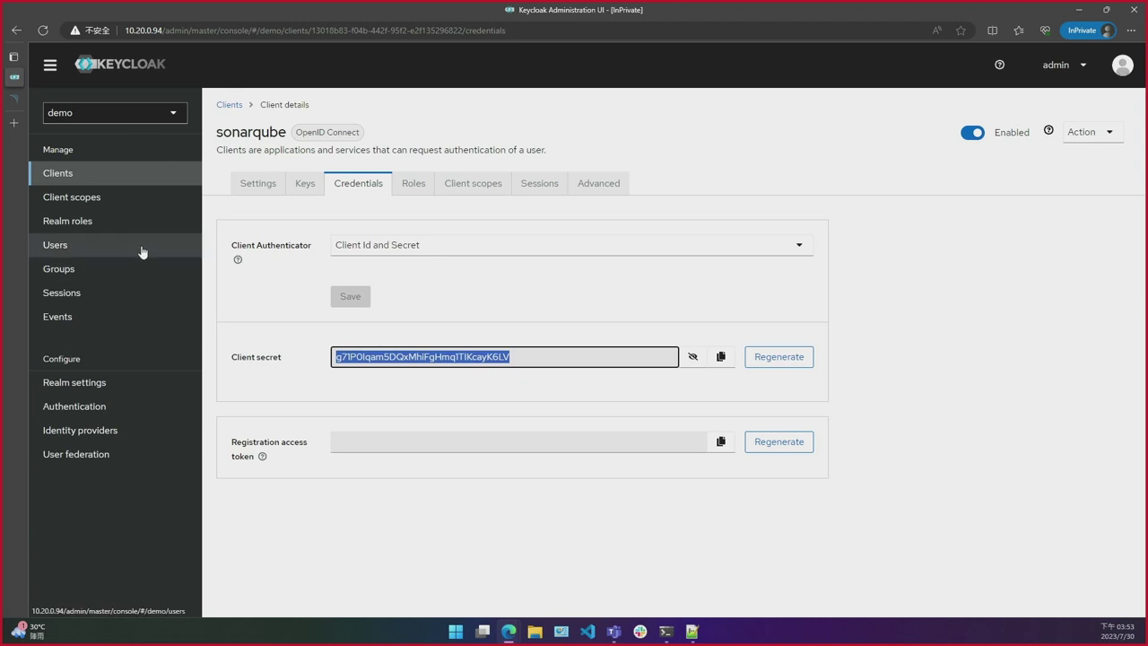
left_click(141, 251)
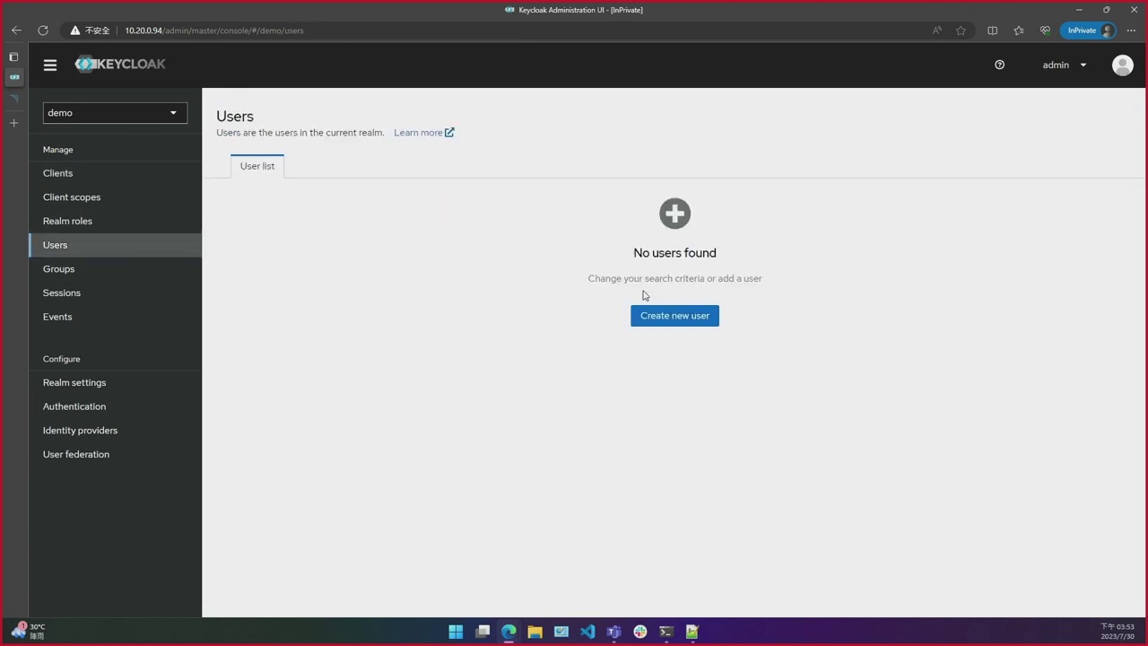
left_click(659, 315)
left_click(450, 237)
type("demo")
key("Tab")
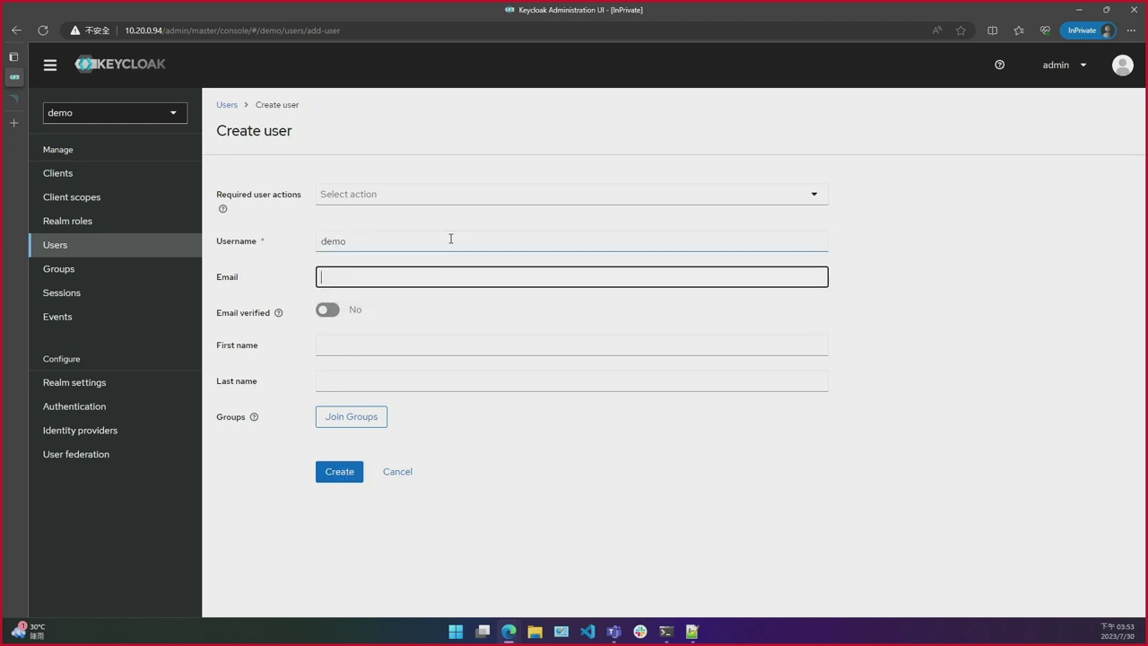
Step: Fill in the new user's email field with an address built from the username
left_click(450, 237)
key("ctrl+a")
key("ctrl+c")
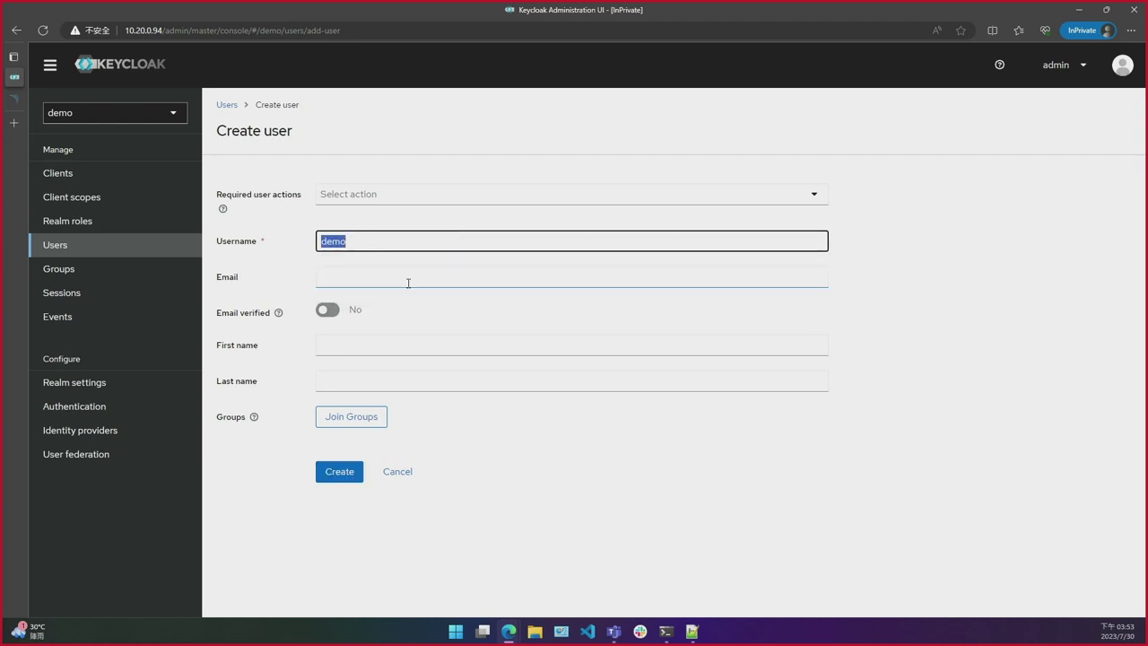
left_click(407, 282)
key("ctrl+v")
type("@")
key("ctrl+v")
type(".sh")
key("BackSpace")
type("h")
Step: Set first and last name to 'demo' and create the user
left_click(356, 340)
key("ctrl+v")
left_click(348, 380)
key("ctrl+v")
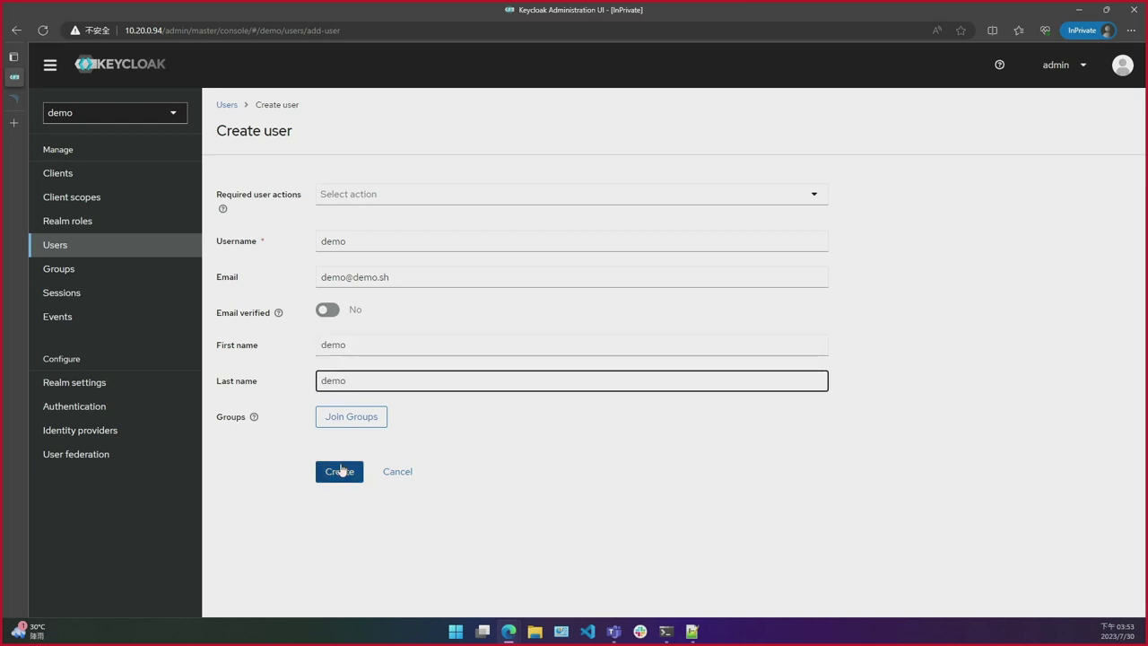
left_click(339, 471)
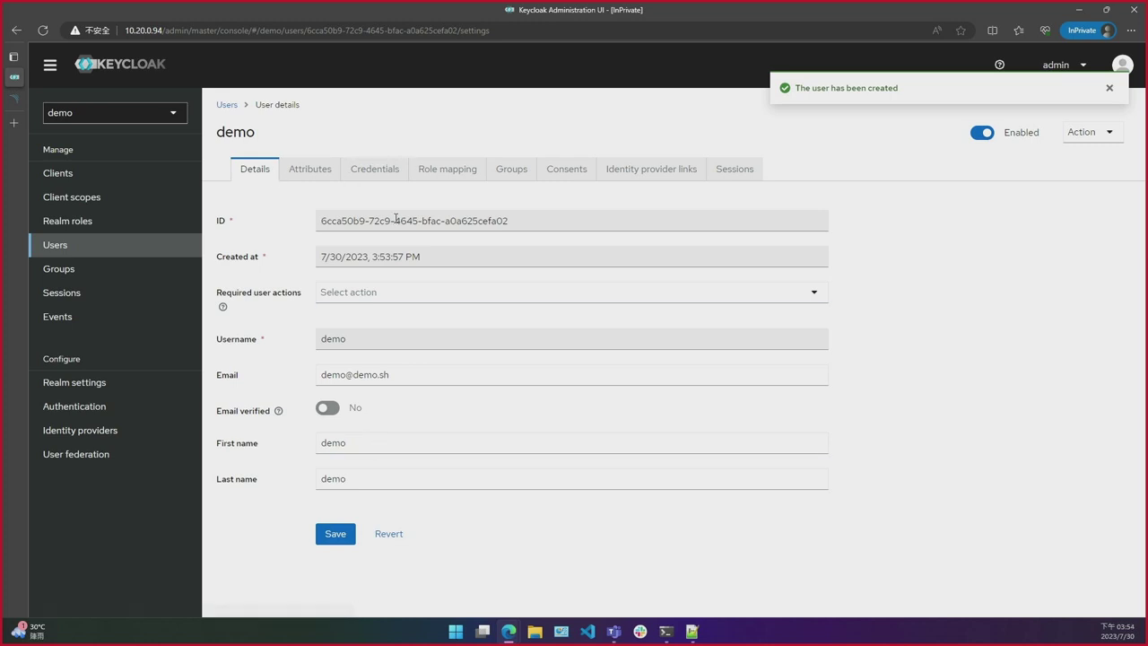
Step: On the demo user's Credentials tab, set and confirm a password with Temporary switched off
left_click(383, 173)
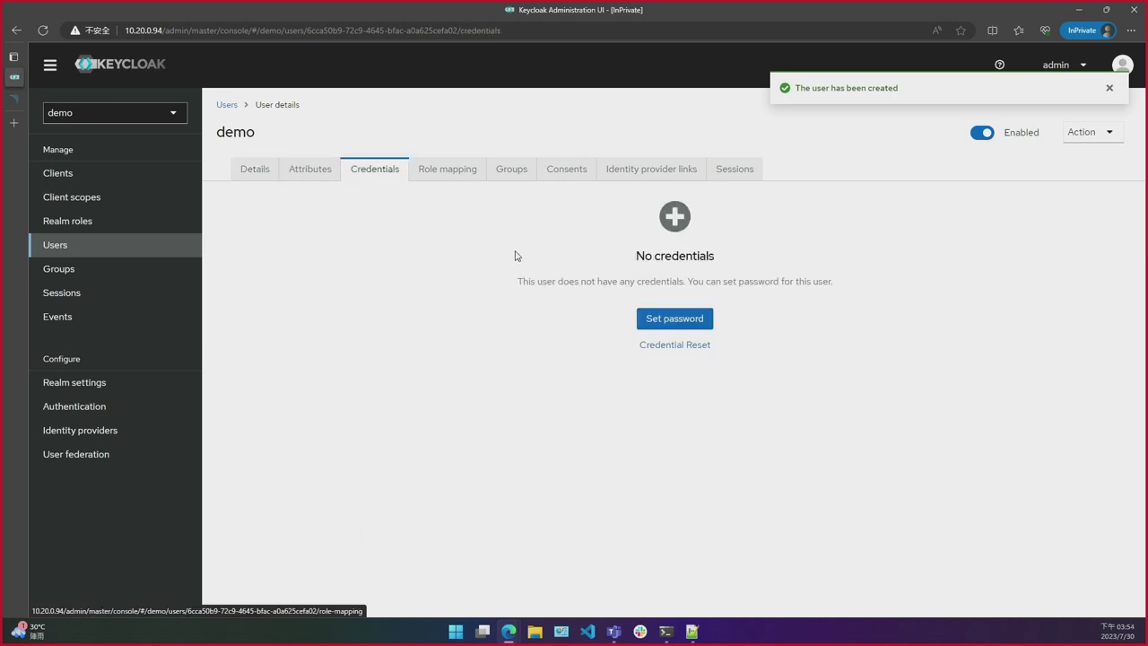
left_click(665, 315)
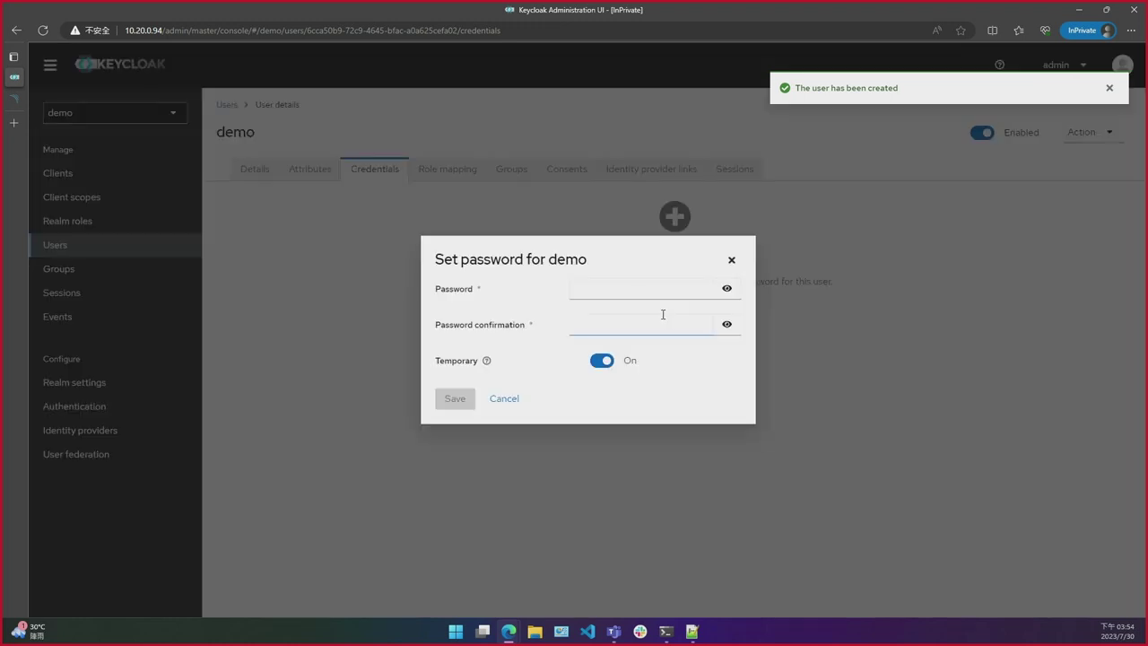
left_click(643, 295)
type("demo")
left_click(619, 319)
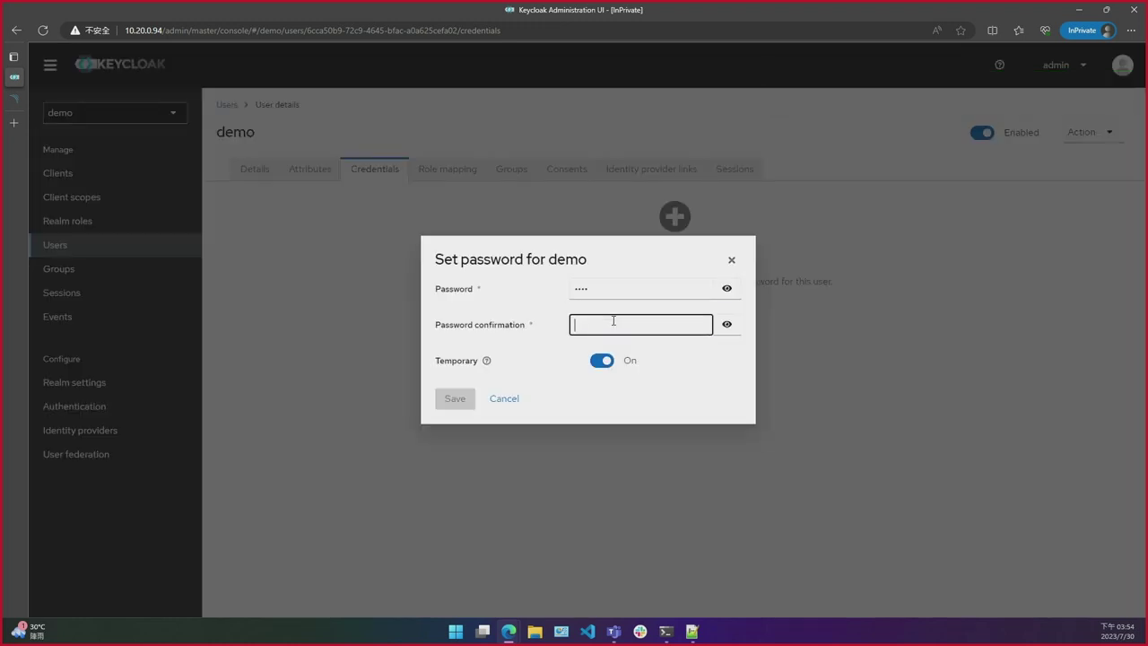
type("demo")
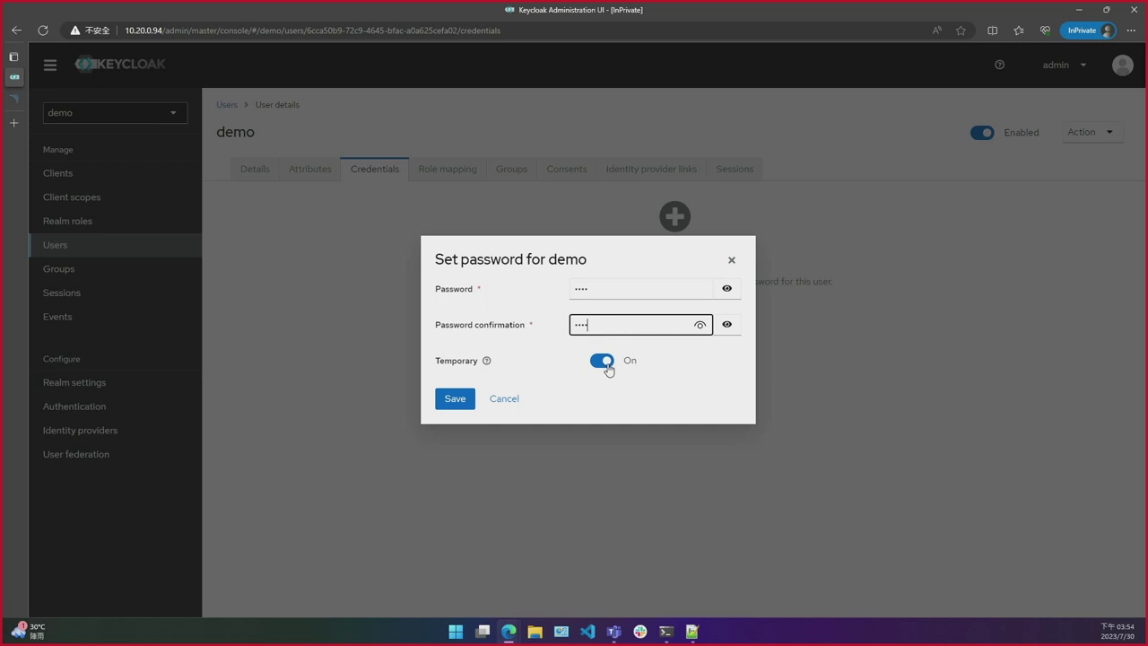
left_click(606, 366)
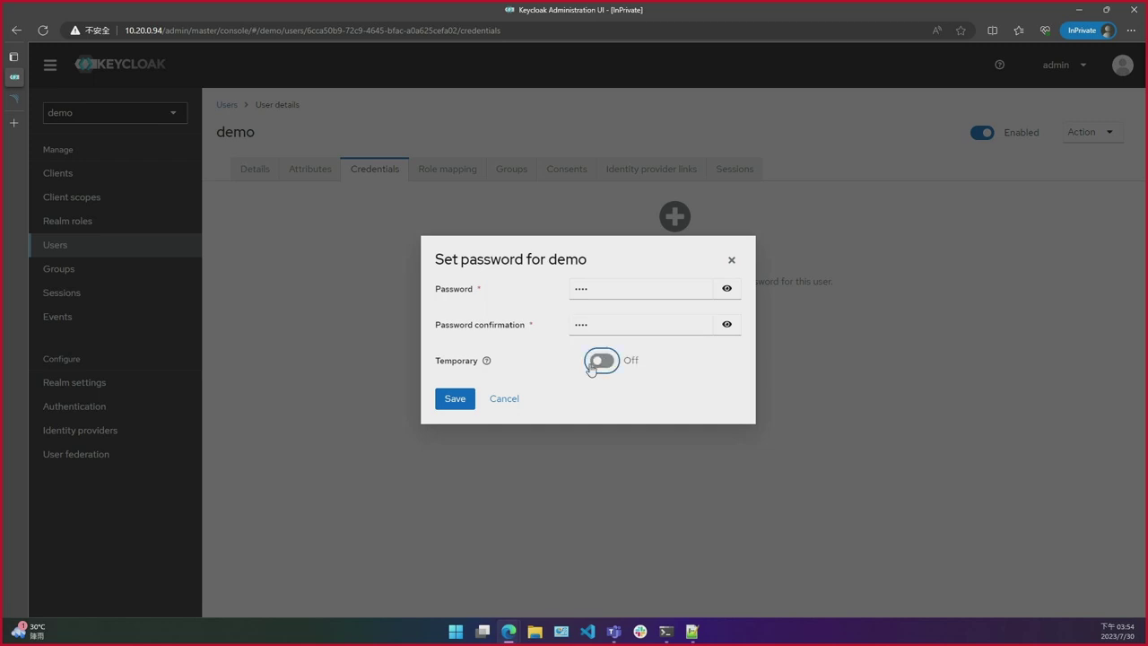
left_click(445, 398)
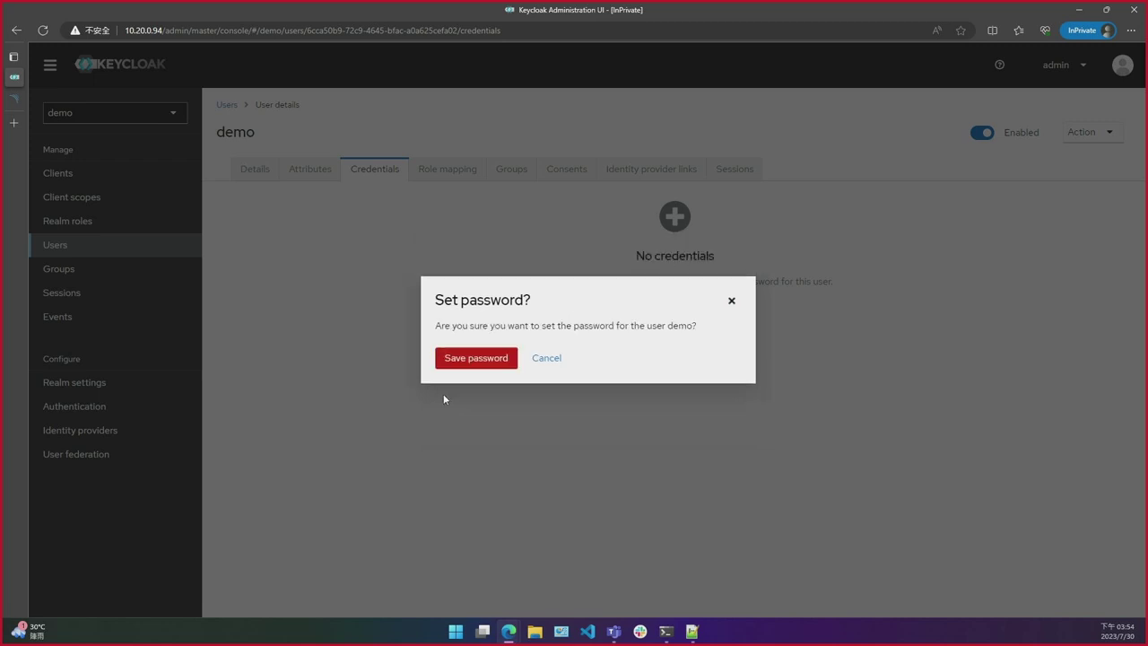
left_click(469, 357)
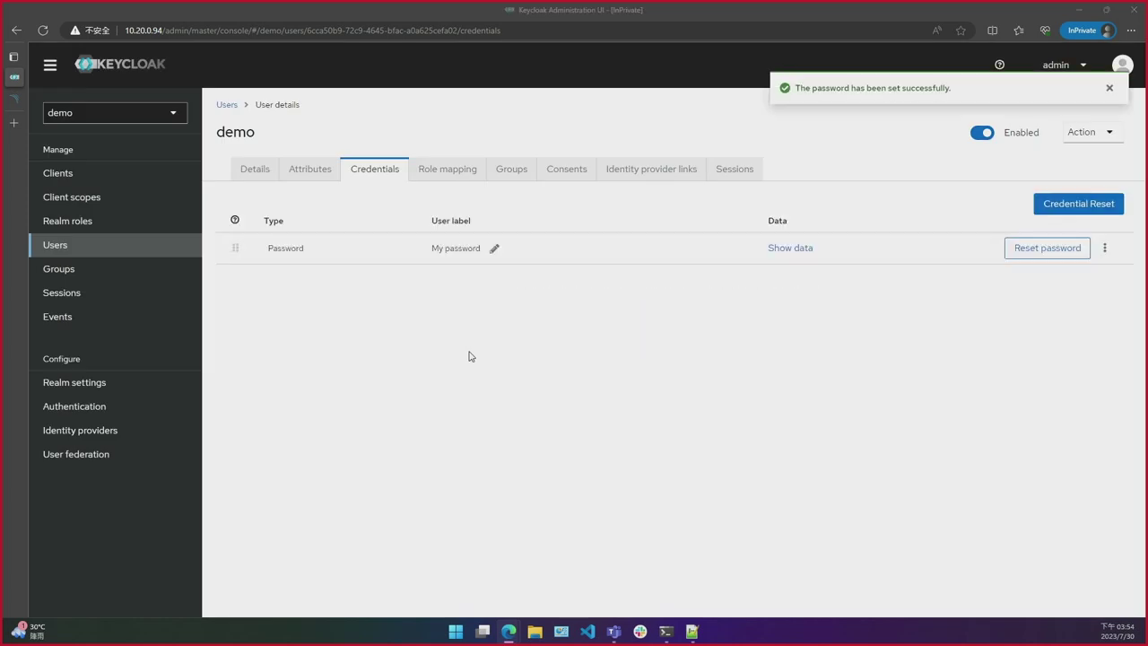
key("alt+Tab")
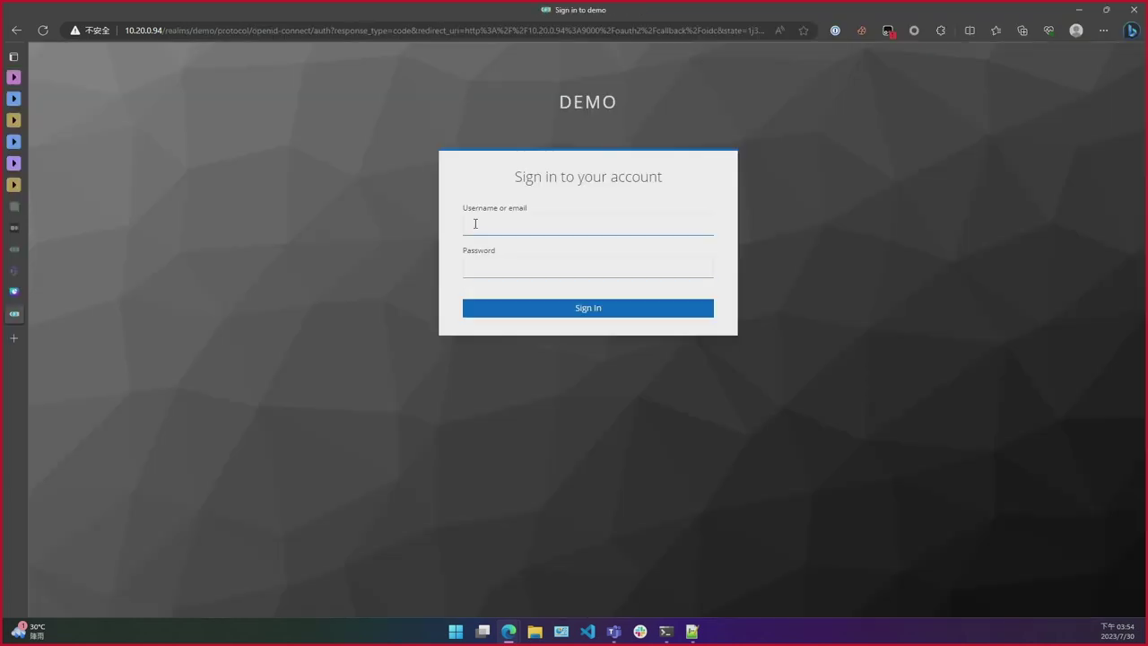
Step: Sign in on the DEMO realm page with the demo username and its password
left_click(480, 226)
type("demo")
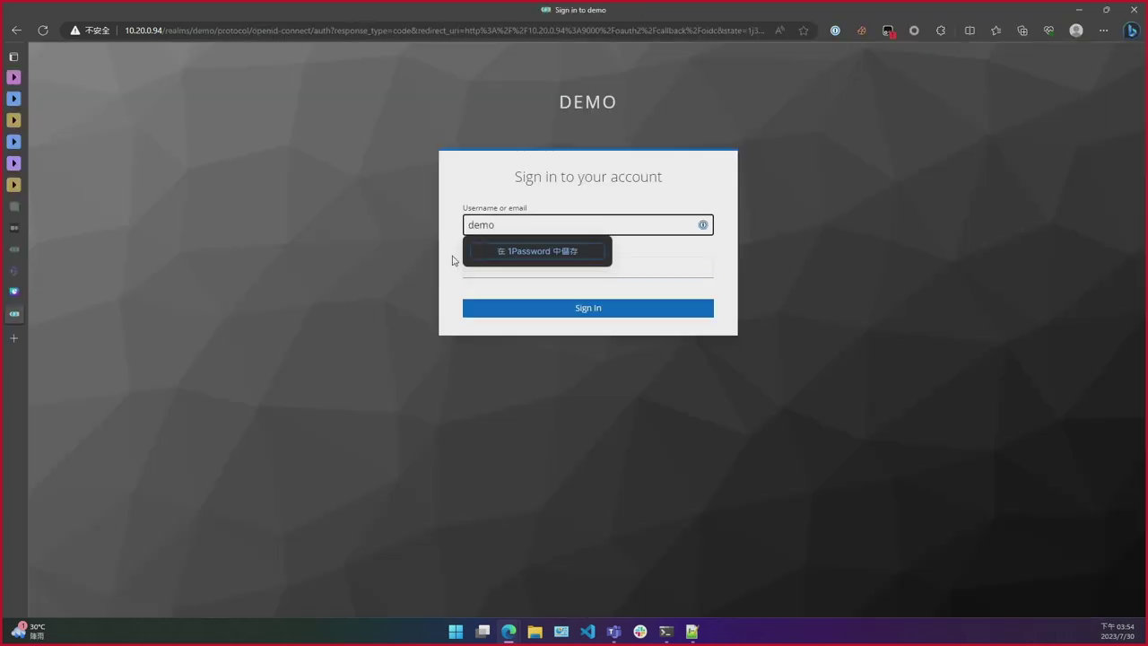
left_click(462, 270)
type("demo")
key("Return")
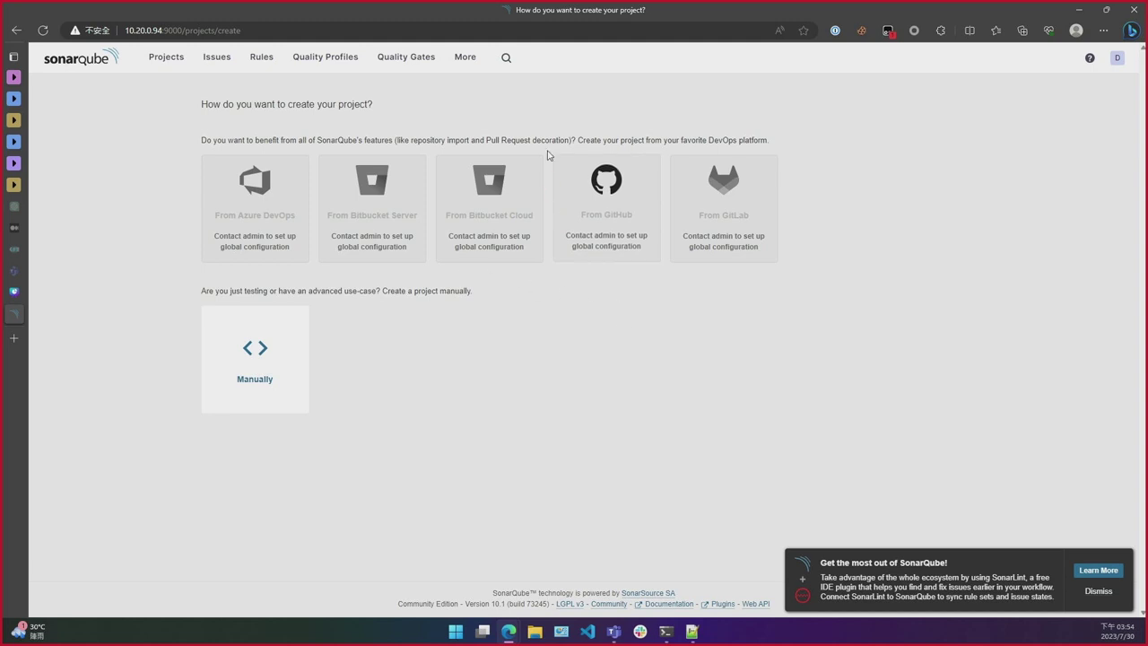
left_click(332, 128)
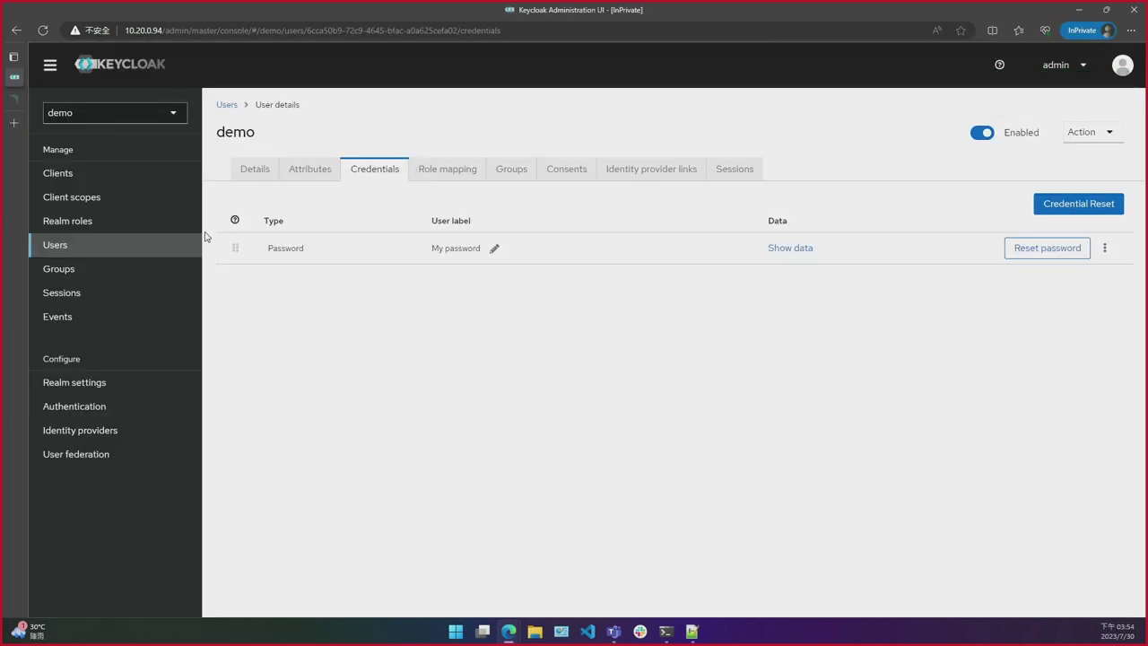
Step: Add a Minimum Length 8 password policy under Authentication > Policies and save it
left_click(107, 410)
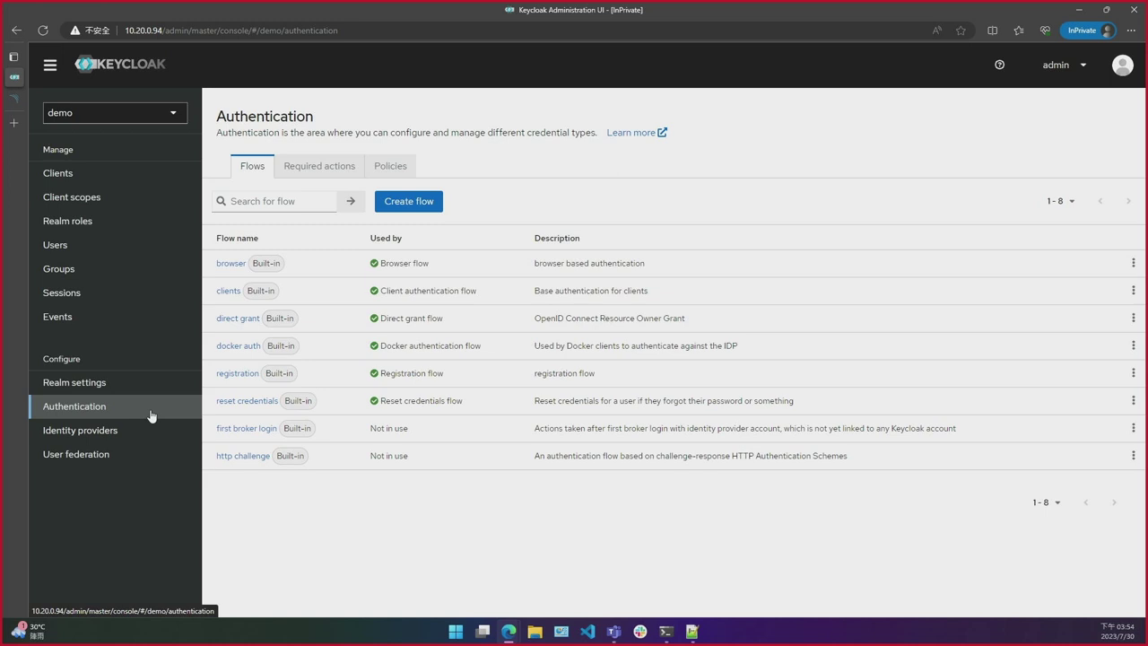
left_click(404, 173)
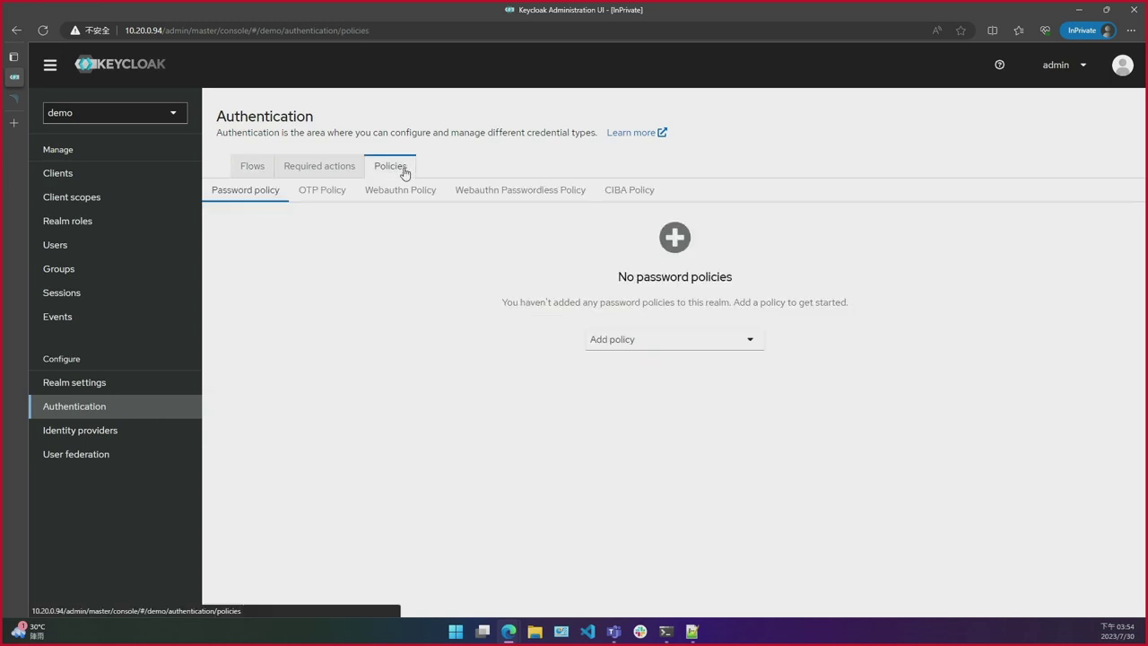
left_click(649, 340)
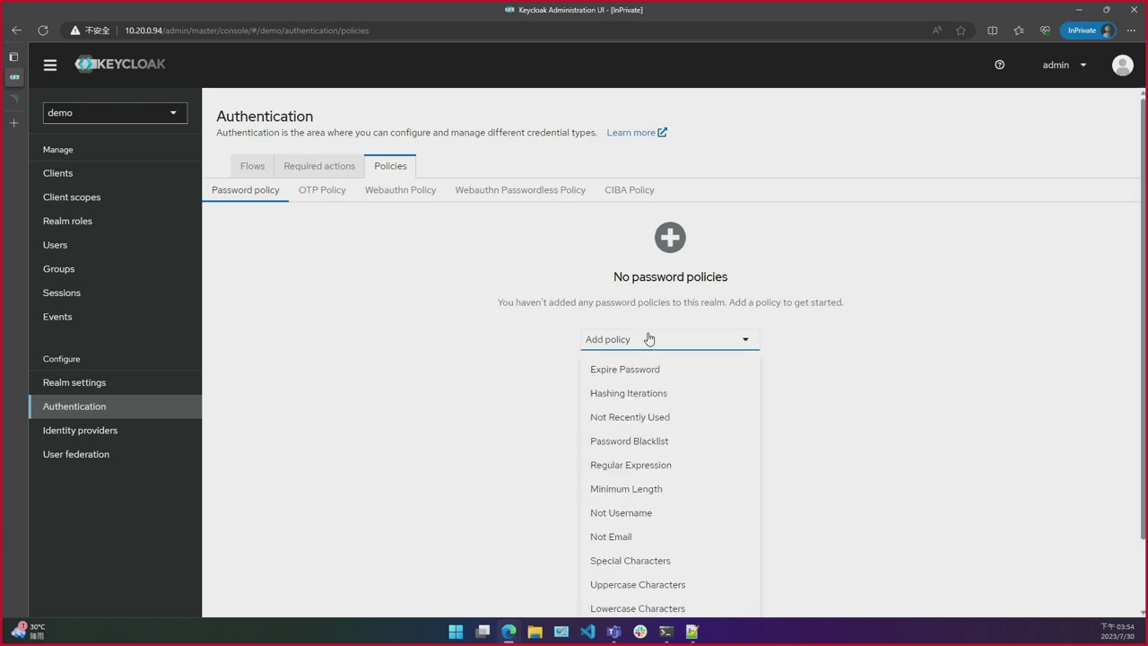
left_click(667, 490)
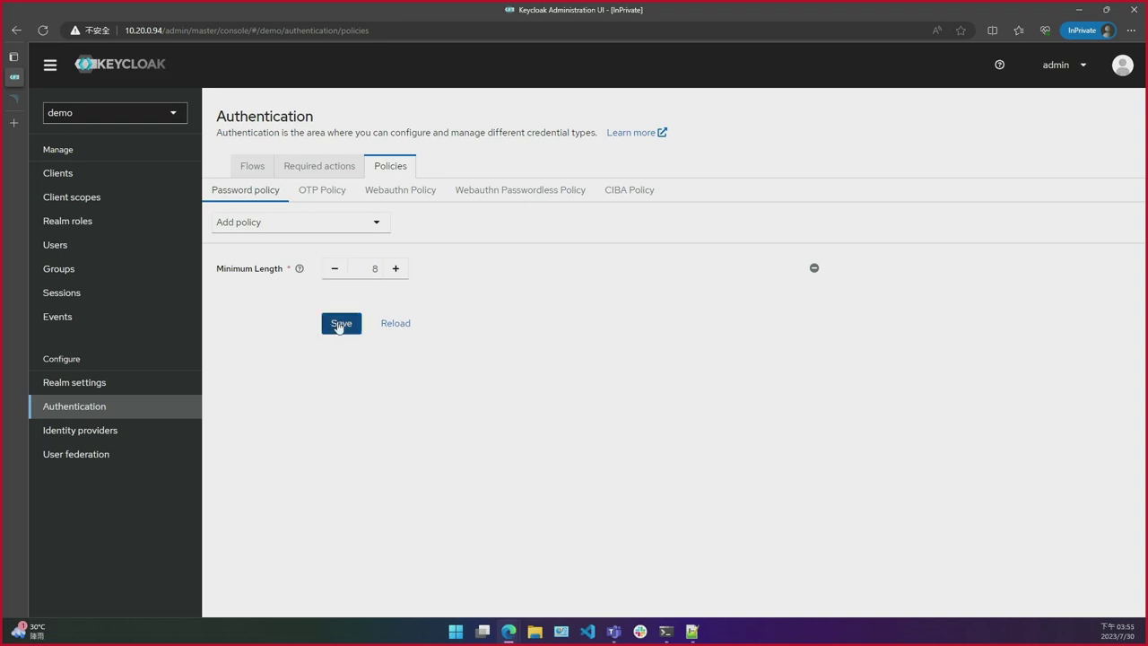
left_click(338, 327)
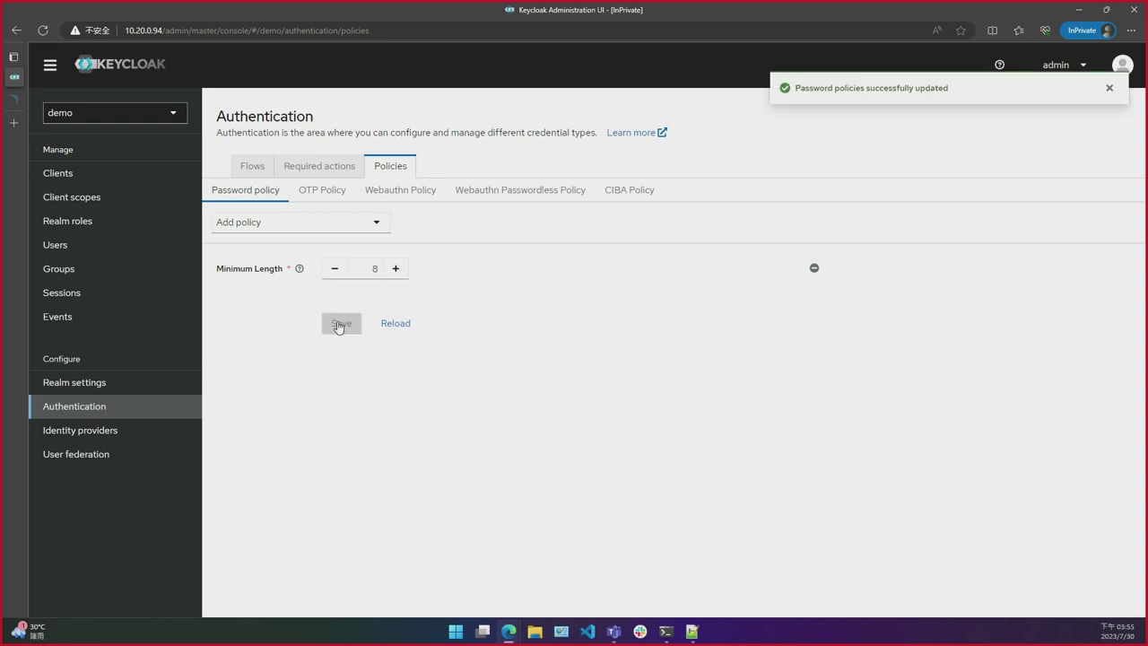
left_click(147, 252)
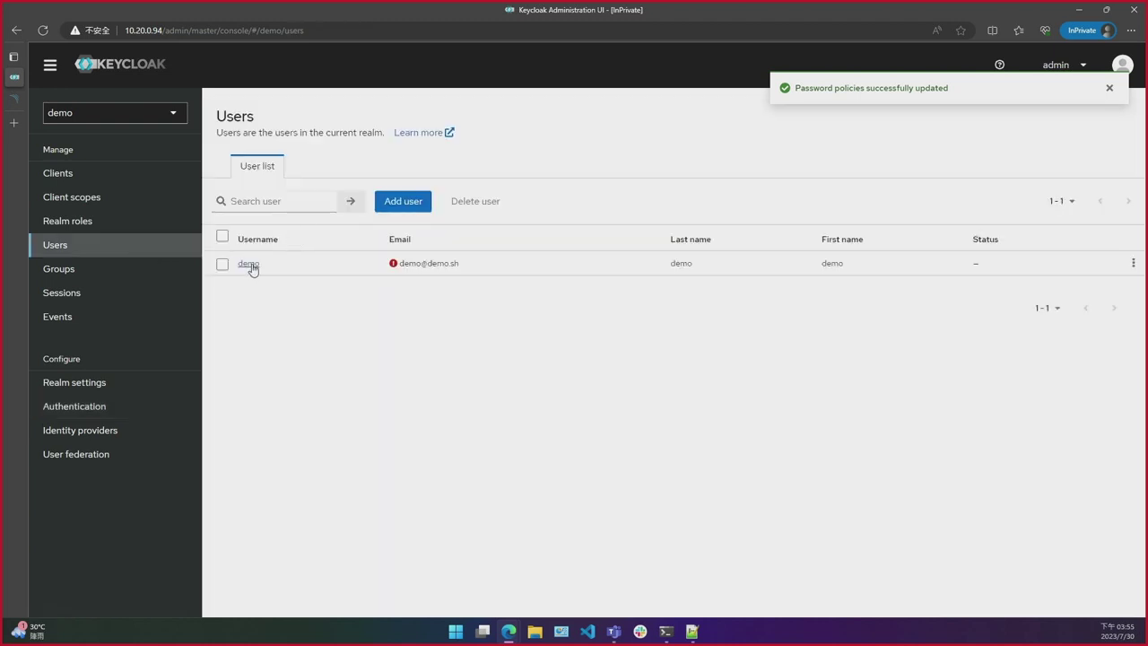
Step: Reset the demo user's password to a 4-character value, which fails with 'minimum length 8'
left_click(248, 265)
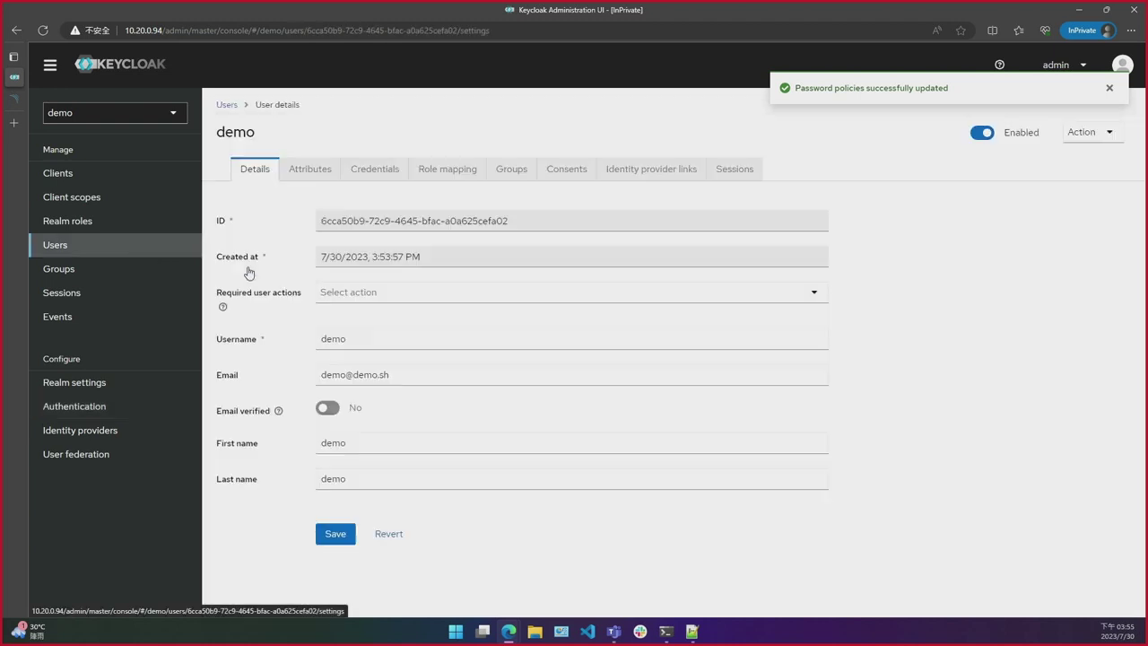
left_click(375, 172)
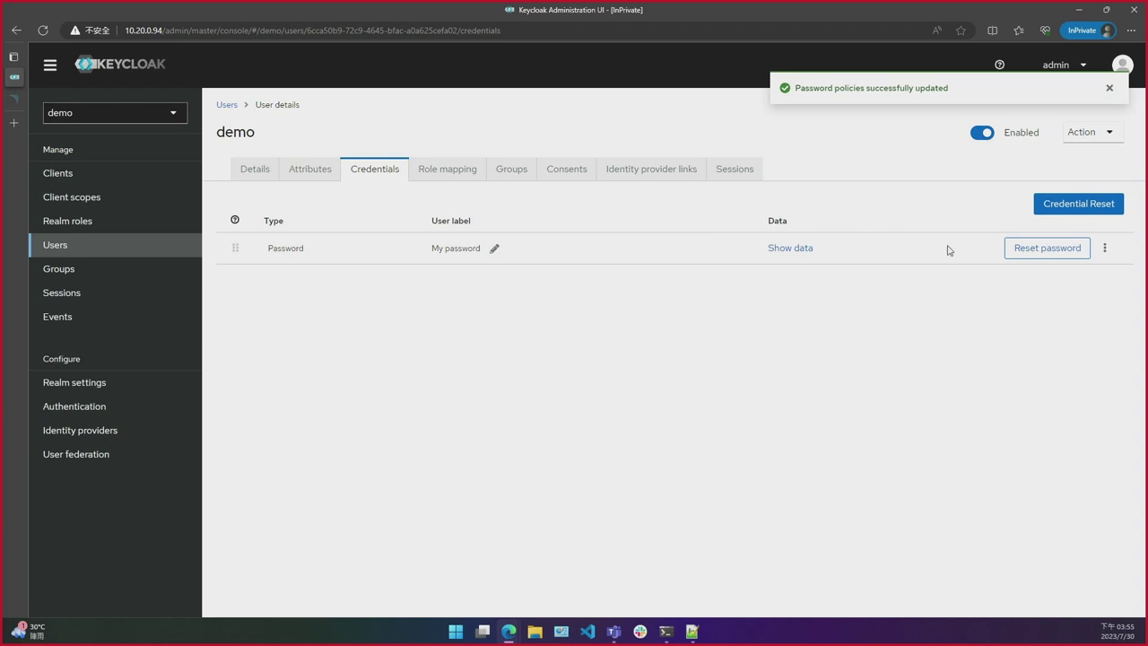
left_click(1007, 251)
left_click(637, 295)
type("demo")
key("Tab")
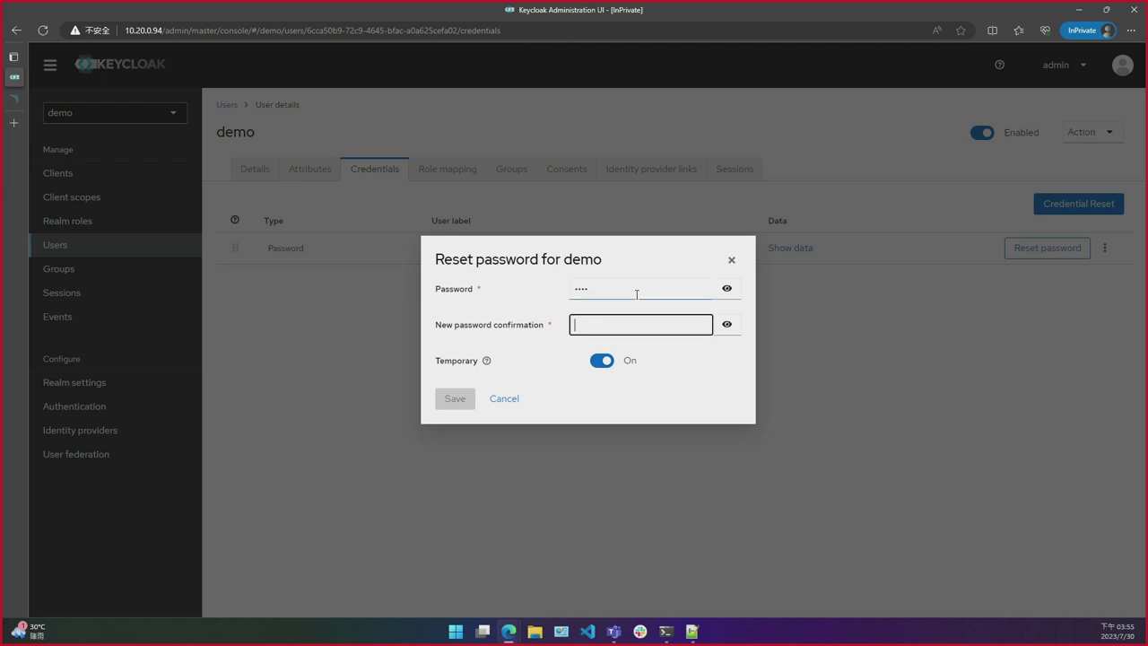
type("de")
key("BackSpace")
key("BackSpace")
type("demo")
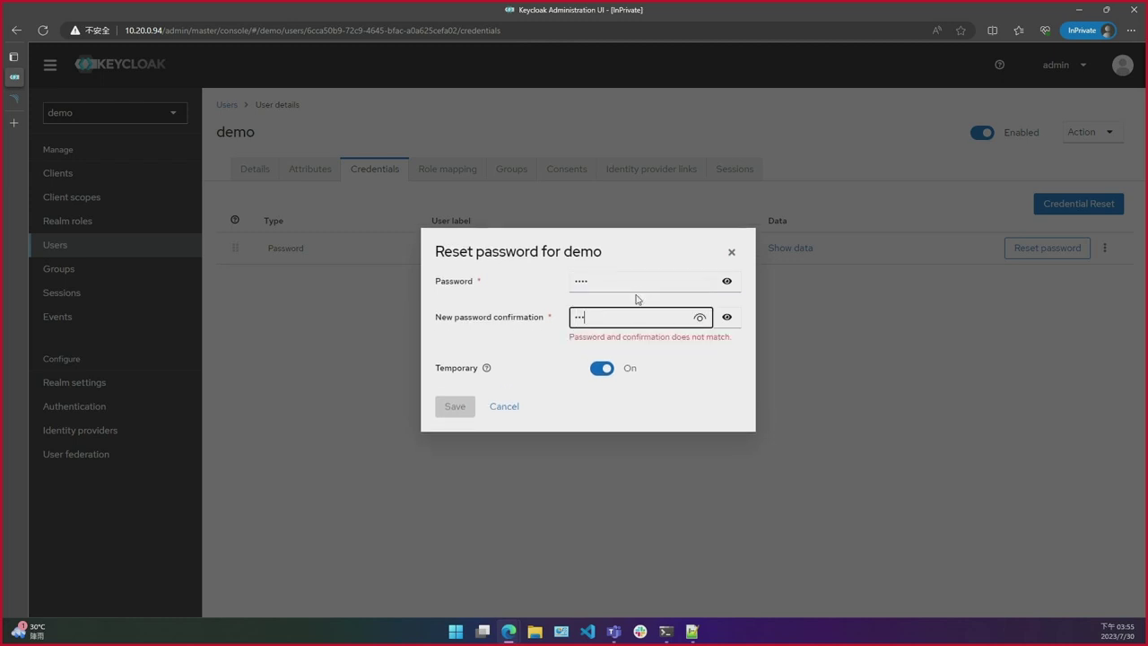
left_click(467, 399)
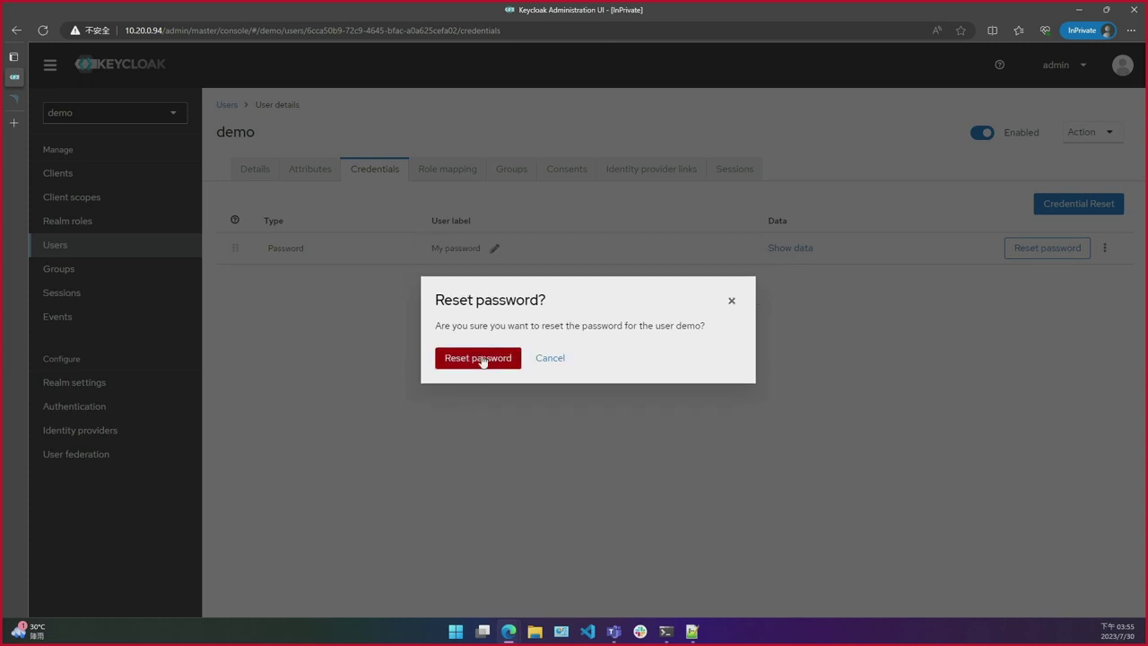
left_click(478, 358)
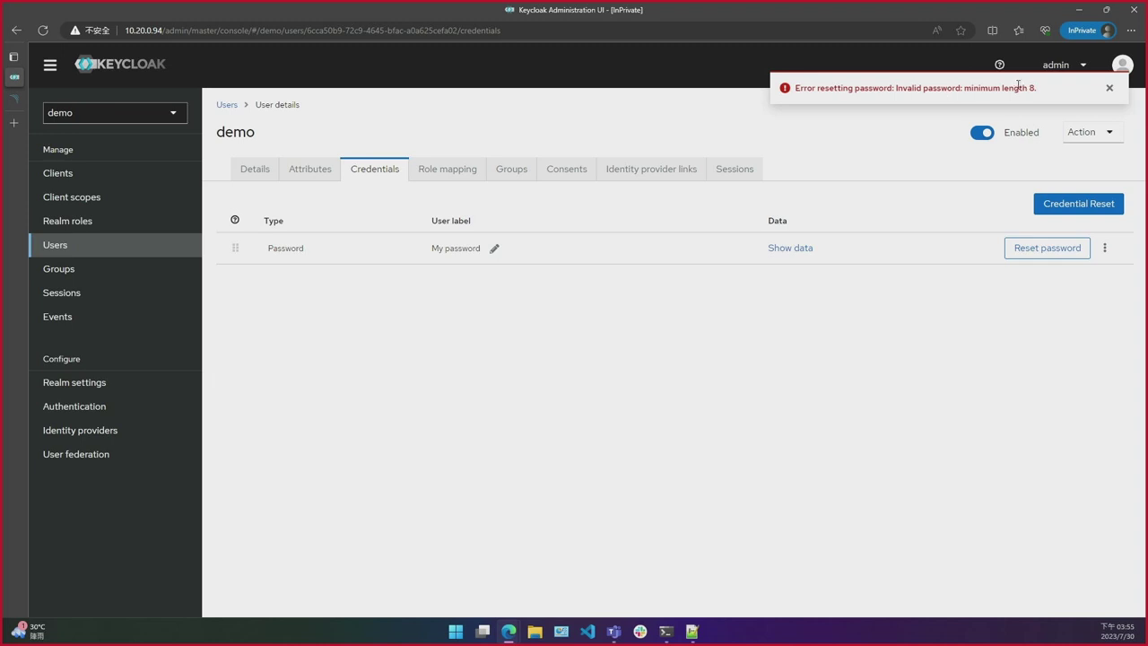
left_click(148, 386)
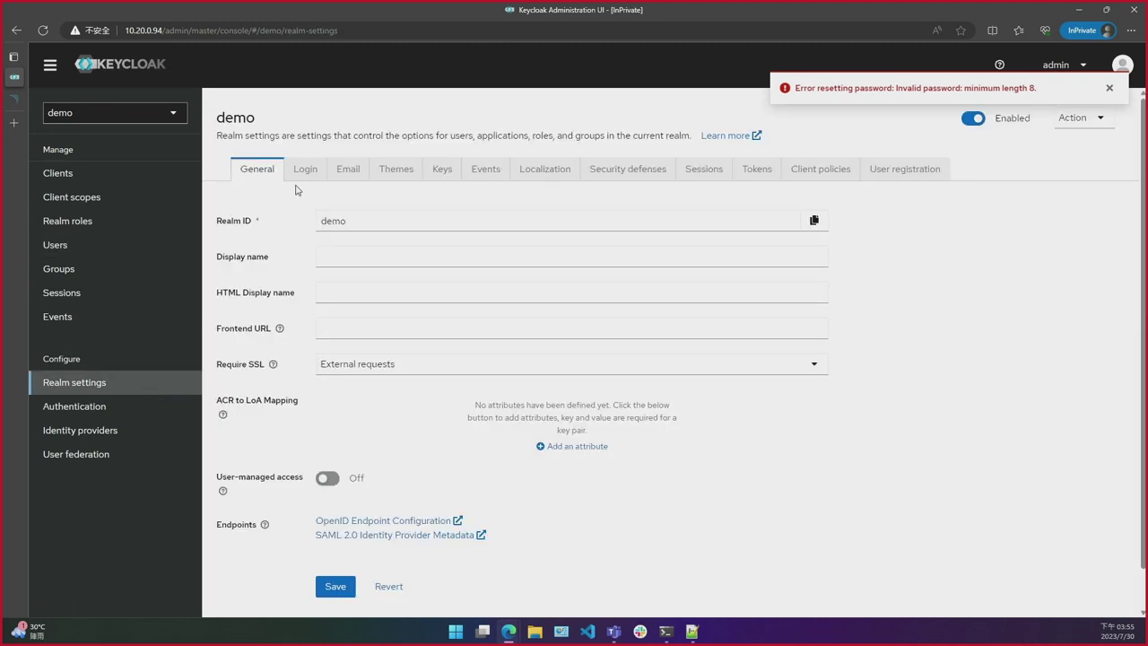
Step: Browse the realm's Login and Themes tabs, expanding the Login and Account theme lists unchanged
left_click(306, 175)
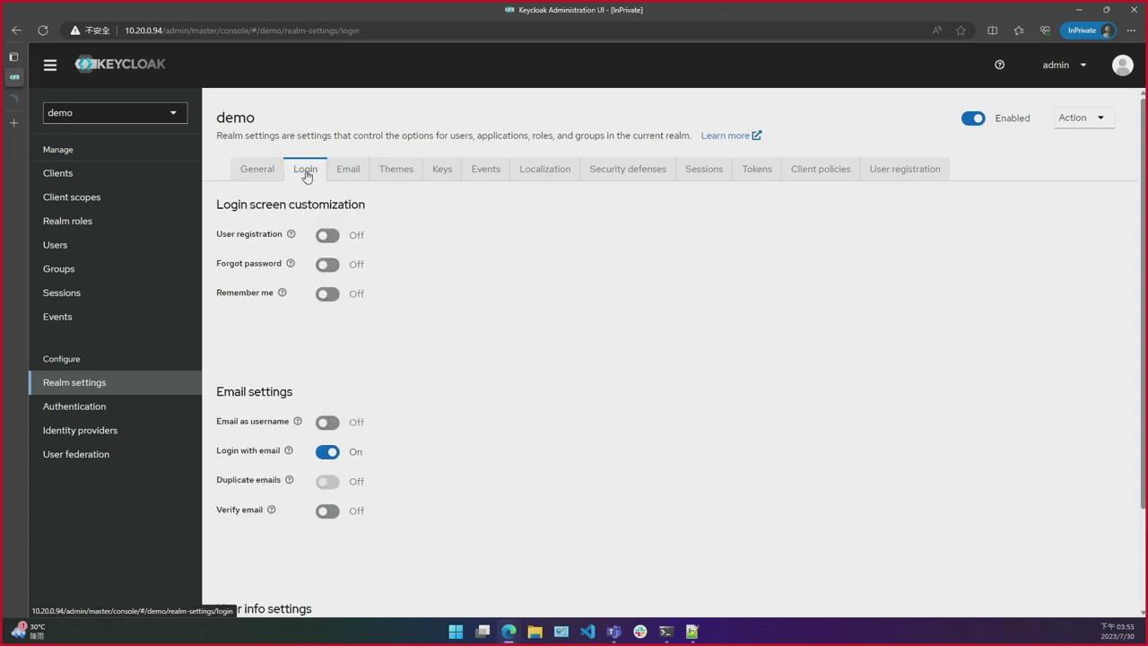
left_click(405, 178)
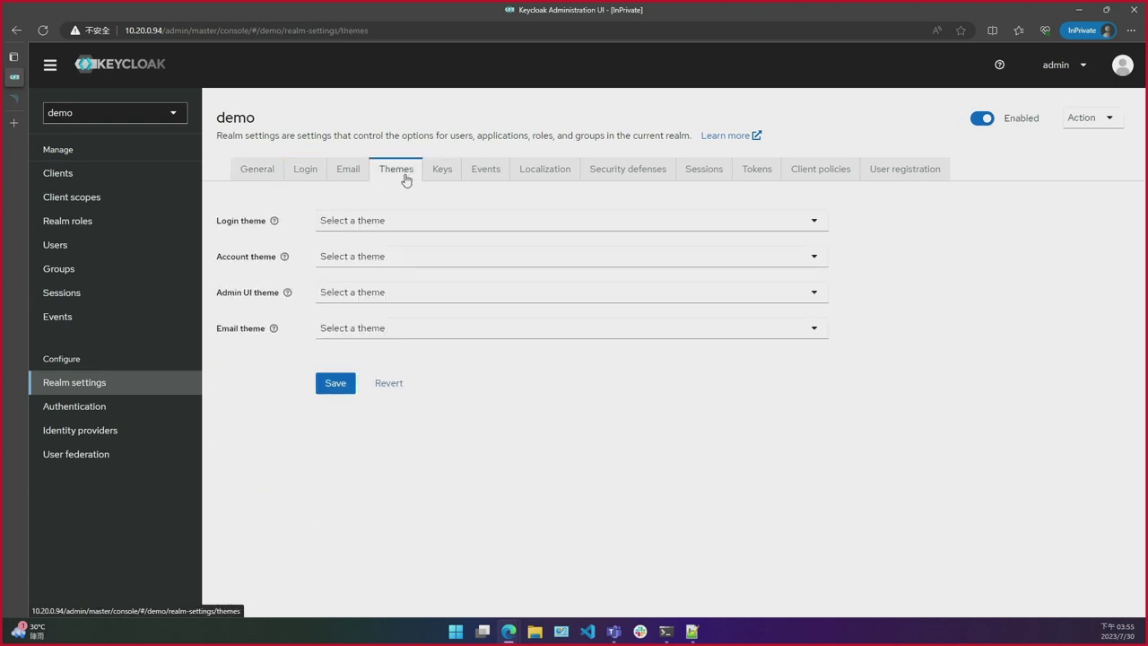
left_click(346, 223)
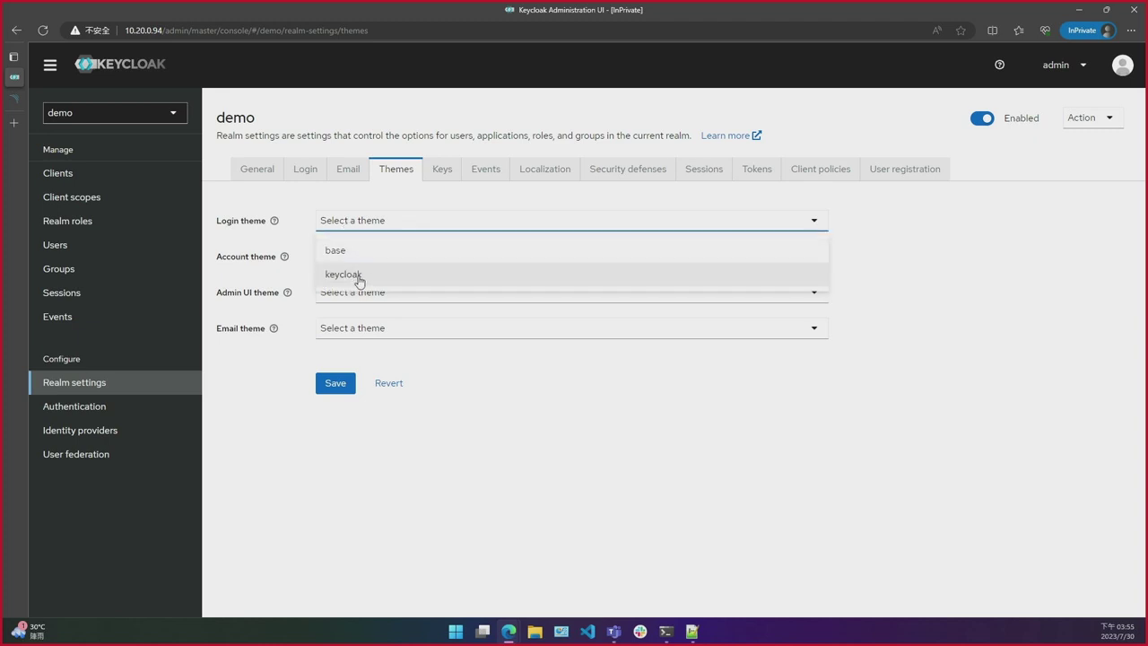
left_click(372, 235)
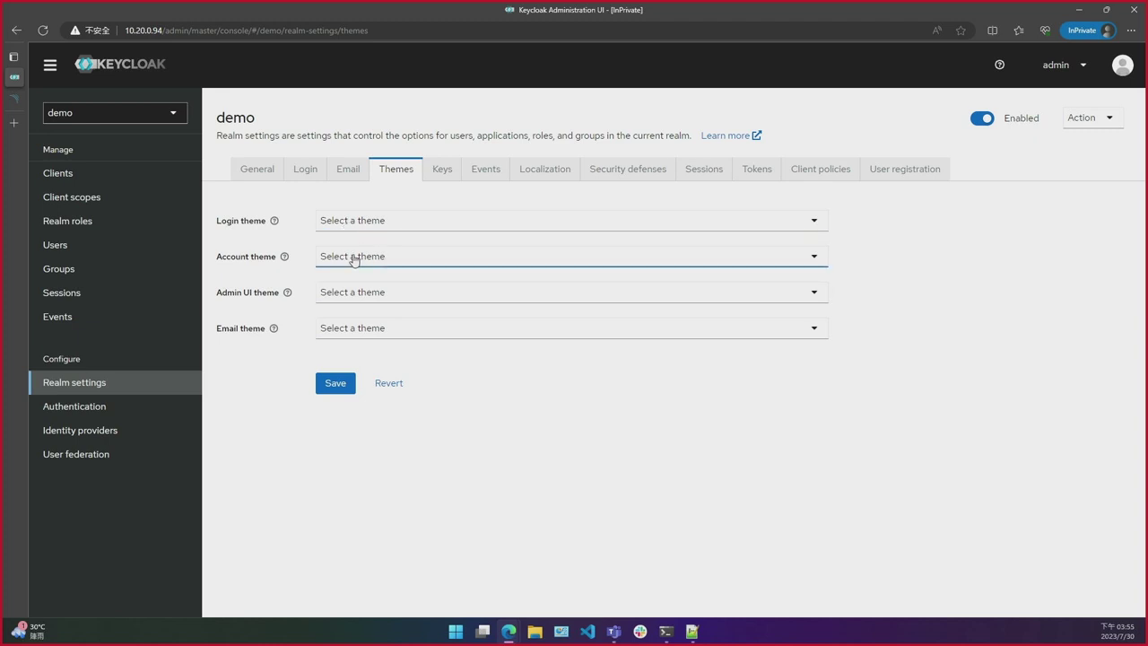
left_click(353, 259)
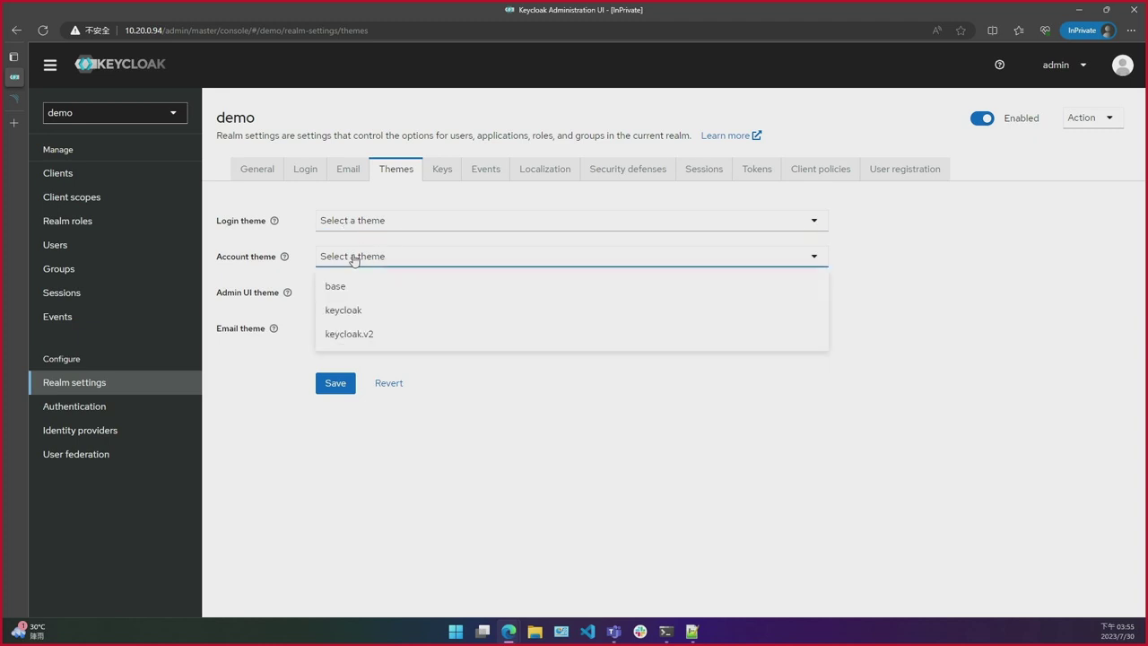
left_click(288, 282)
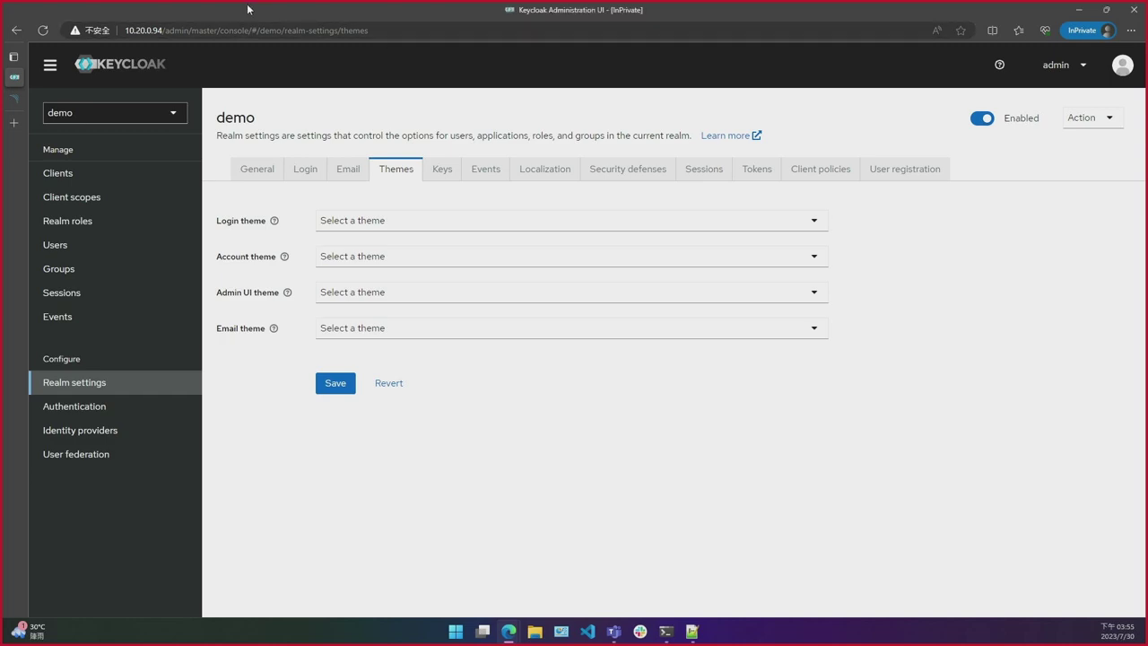
Step: Move the SonarQube window aside and bring up the Demo code slide
key("alt+Tab")
left_click_drag(249, 10, 2, 168)
key("alt+Tab")
key("alt+Tab")
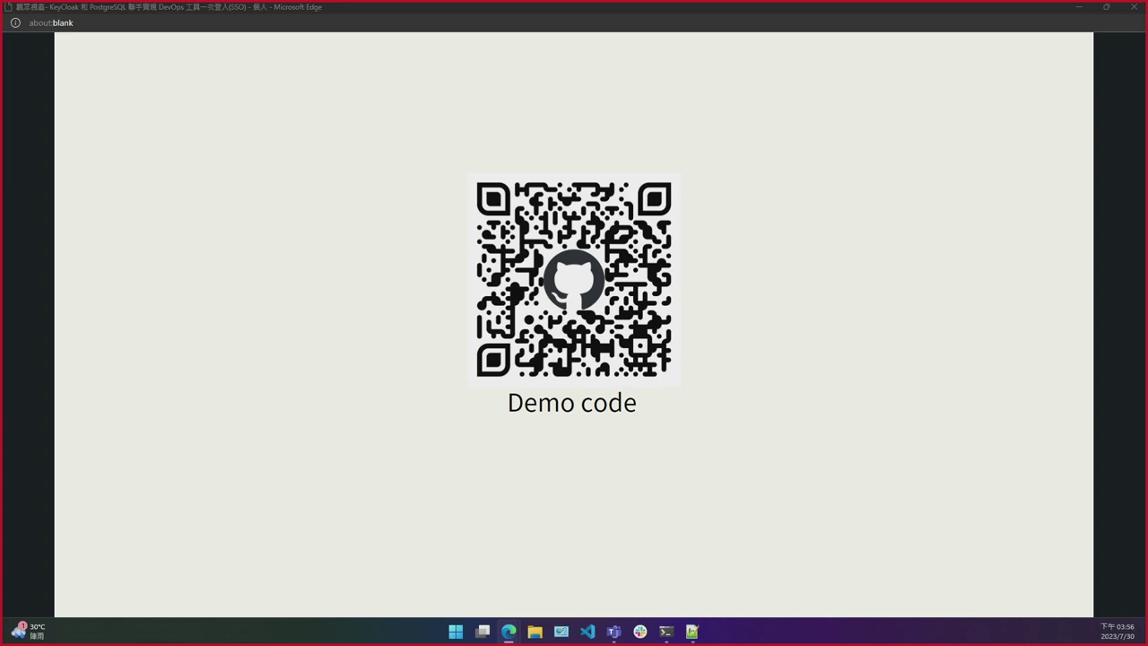
Step: Load dev7.iiidevops.org in a new private Edge tab to reach the III DevOps sign-in page
key("alt+Tab")
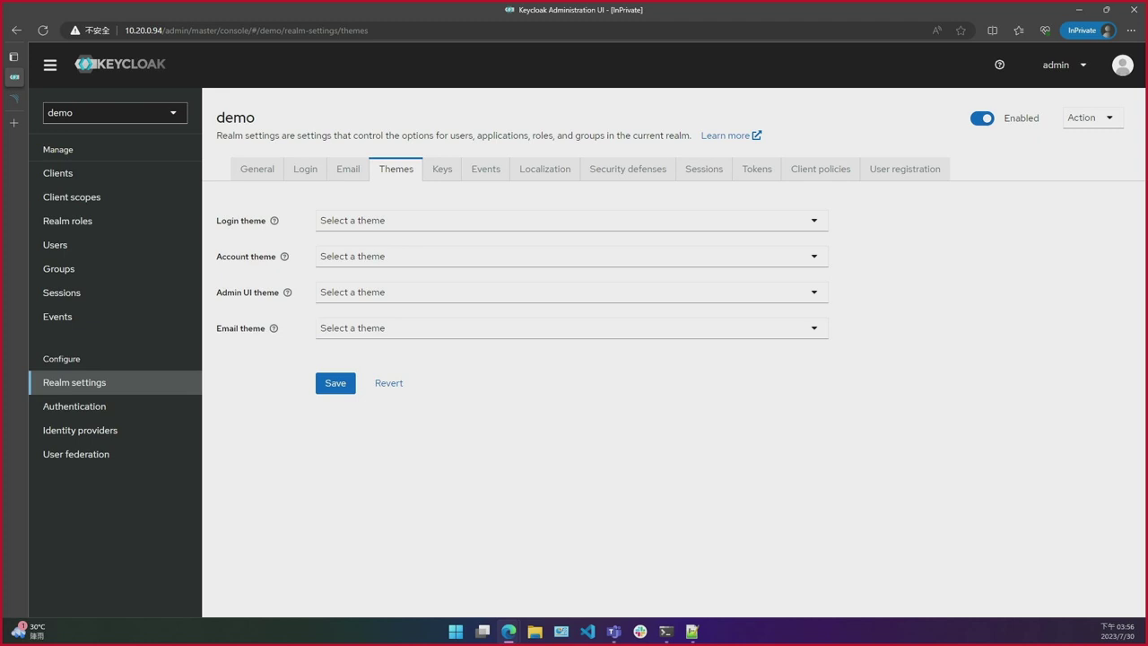
key("ctrl+t")
type("dev7.iiidevops.org")
key("Return")
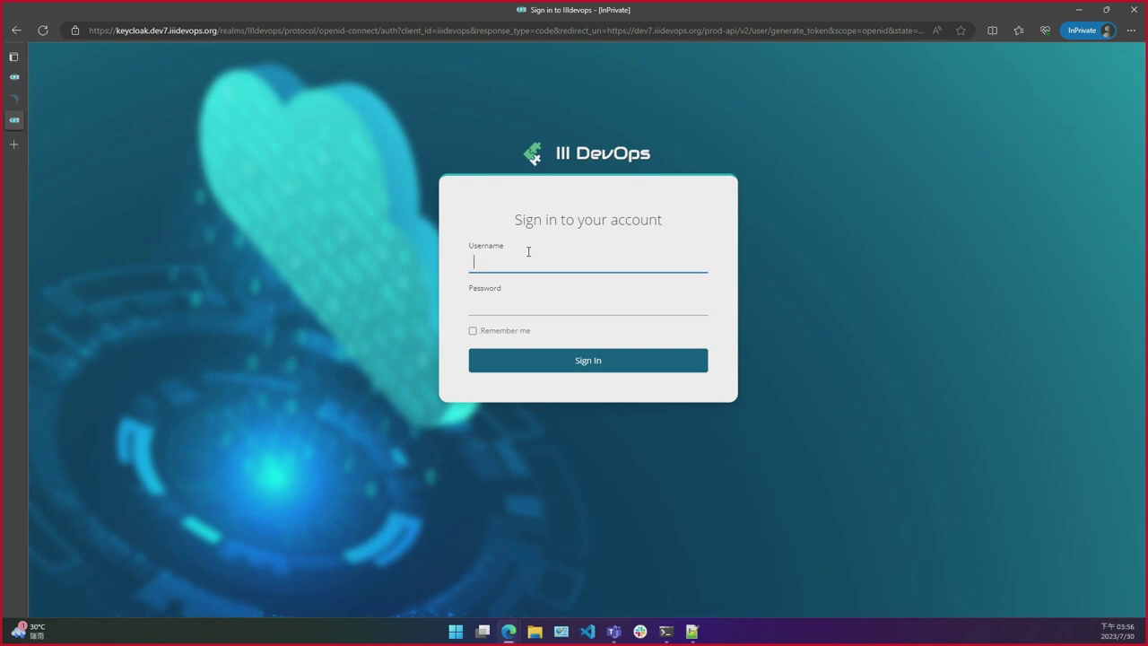
Step: Sign in to III DevOps through Keycloak with the user's username and pasted password
type("allen0099")
key("Tab")
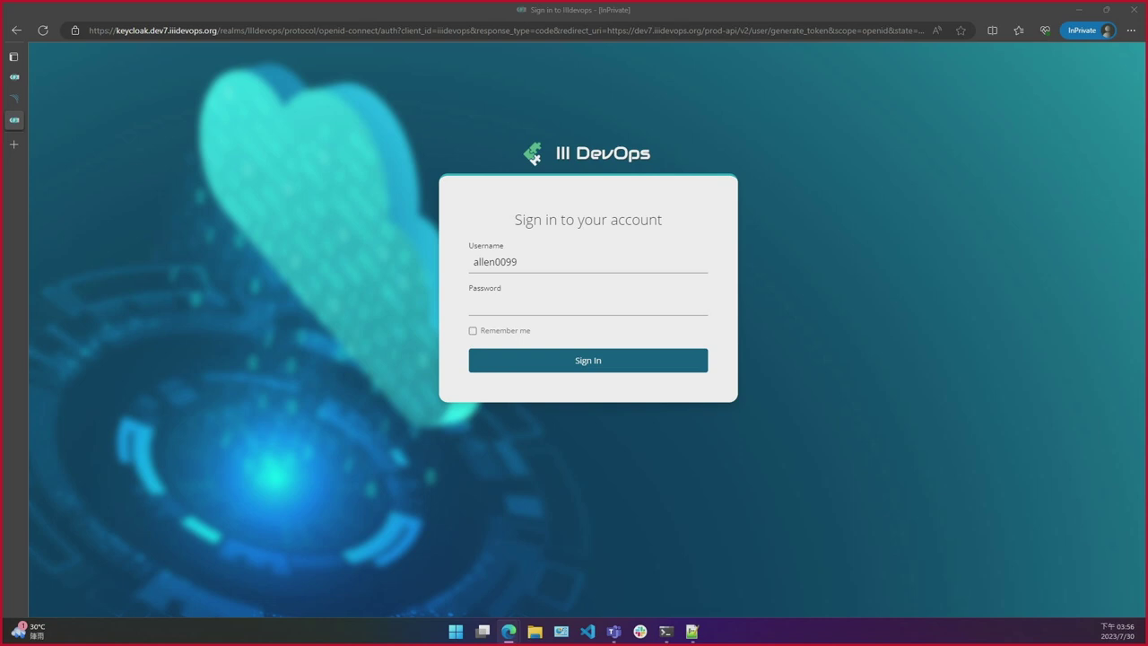
left_click(531, 305)
key("ctrl+v")
left_click(534, 361)
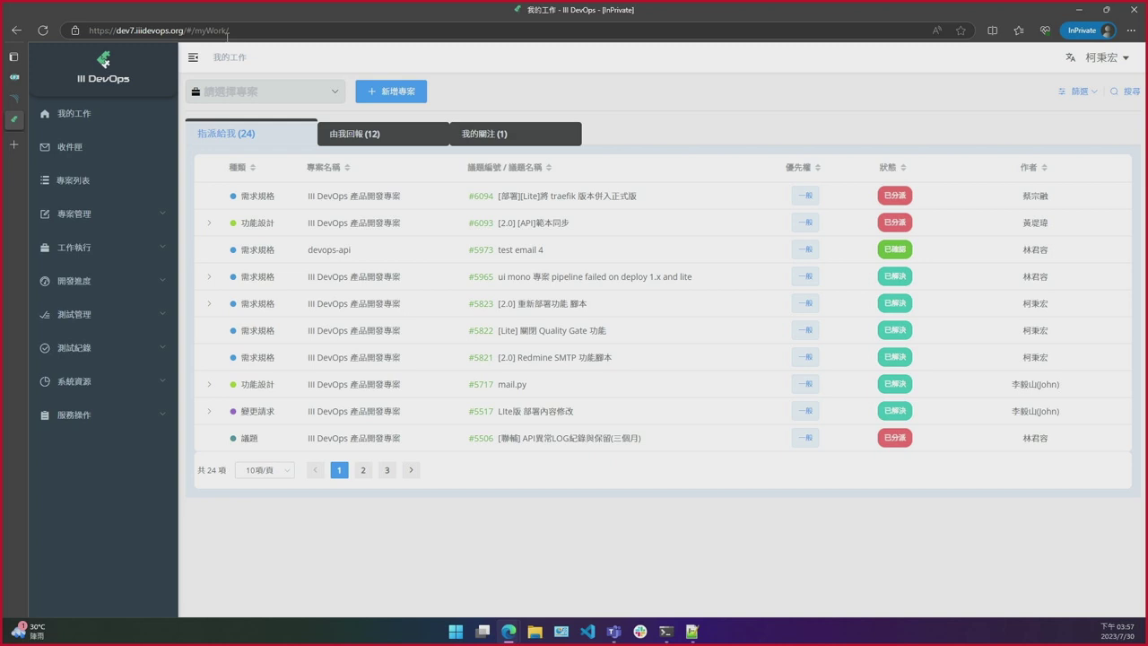
Step: Open gitlab.dev7.iiidevops.org in a new tab, already signed in via SSO
key("ctrl+t")
type("gitlab.dev7.iiidevops.")
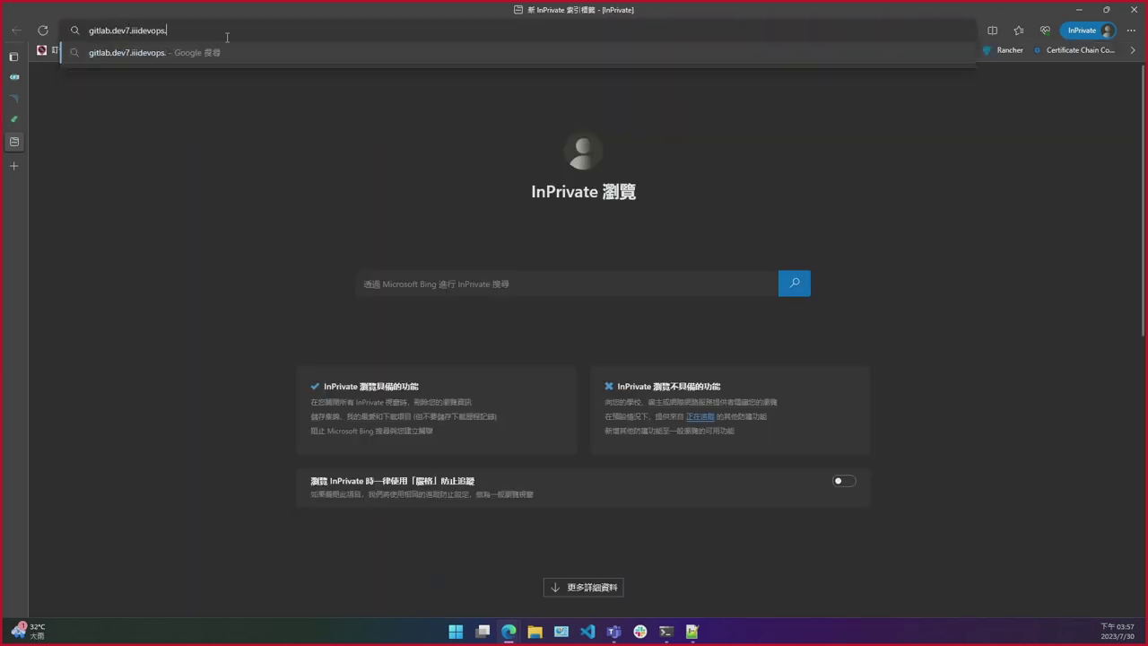
type("org")
key("Return")
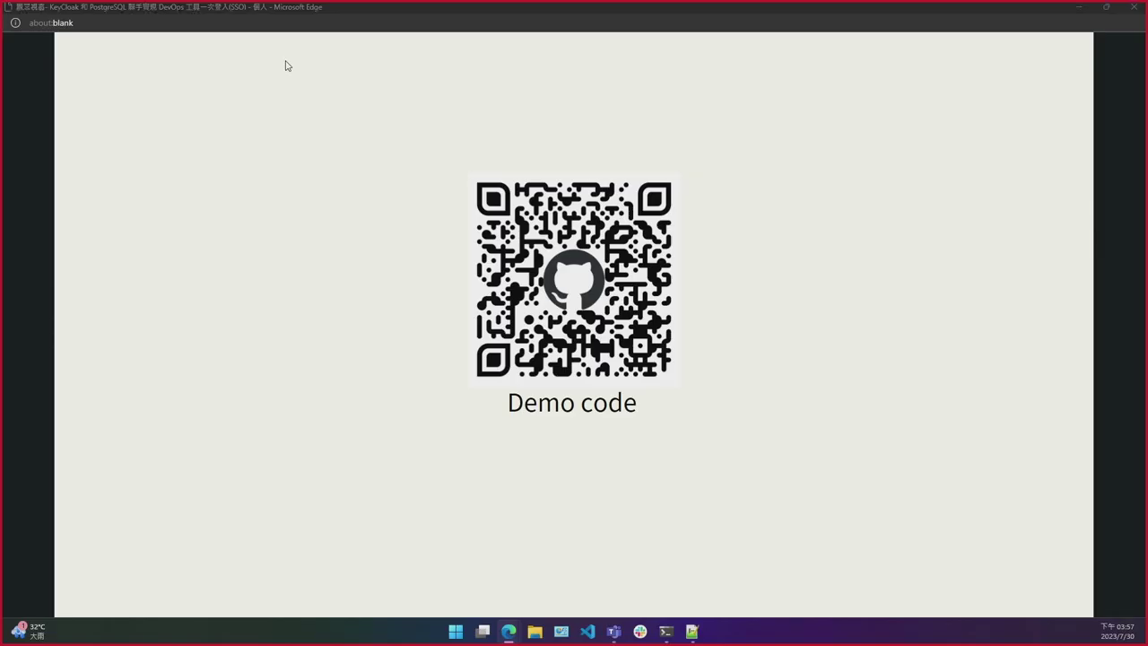
left_click(285, 65)
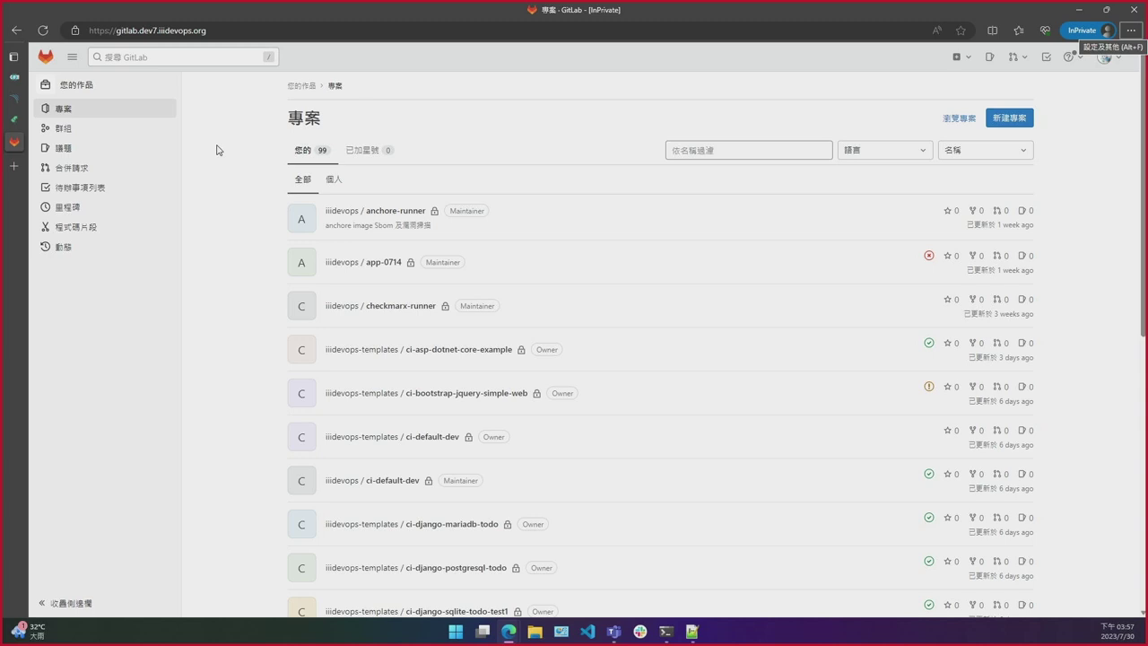
Step: Open sonarqube.dev7.iiidevops.org in another tab, also signed in via SSO
key("ctrl+t")
type("son")
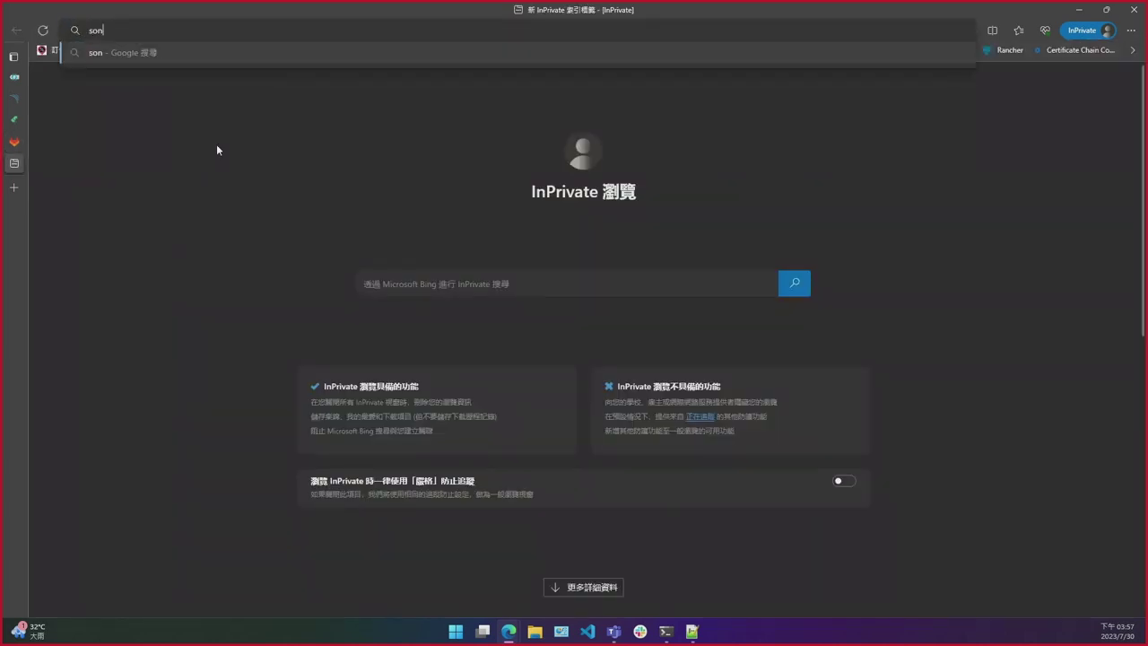
type("arqube.dev.8")
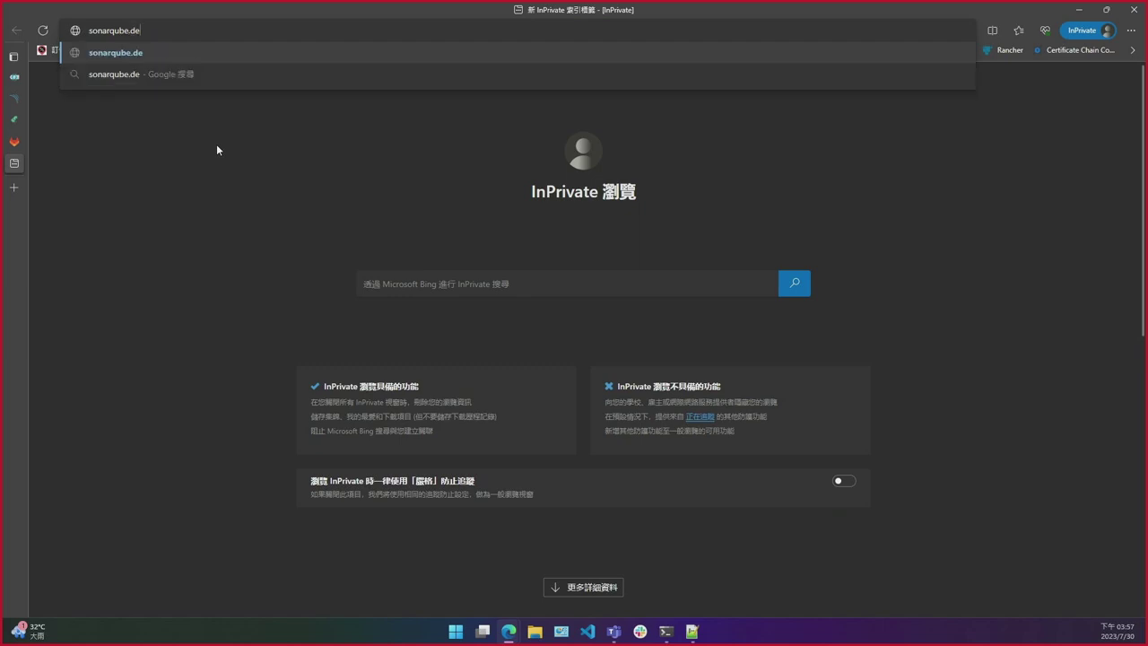
key("BackSpace")
key("BackSpace")
type("7.iiidevops.org")
key("Return")
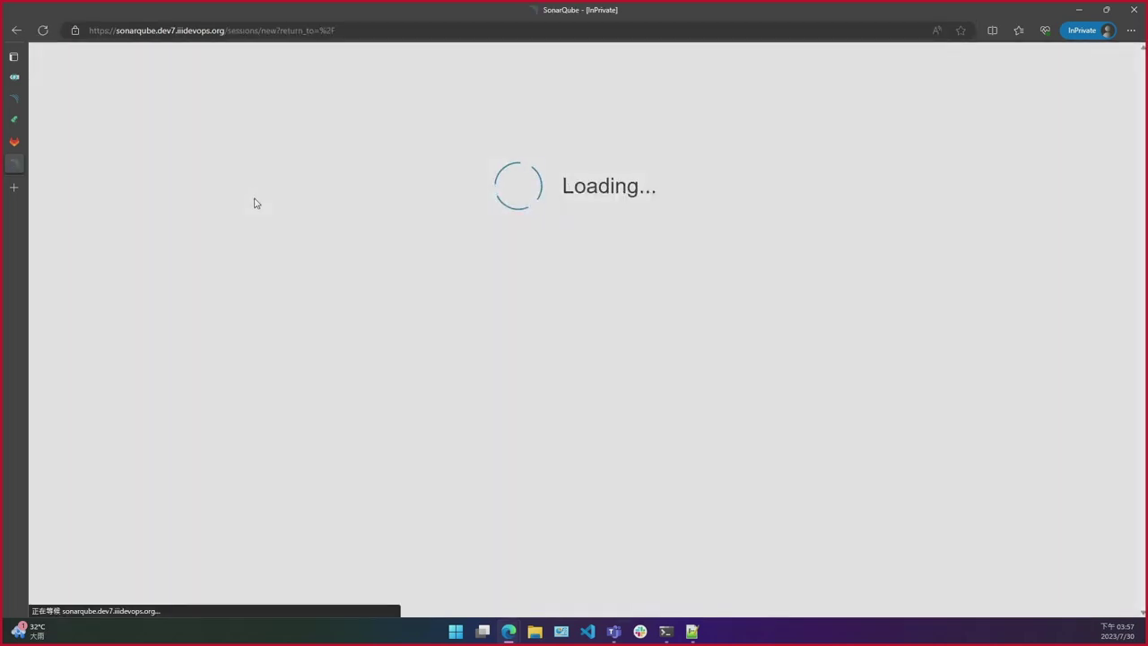
Step: Close the SonarQube and GitLab tabs and advance to the 重點回顧 recap slide
key("ctrl+w")
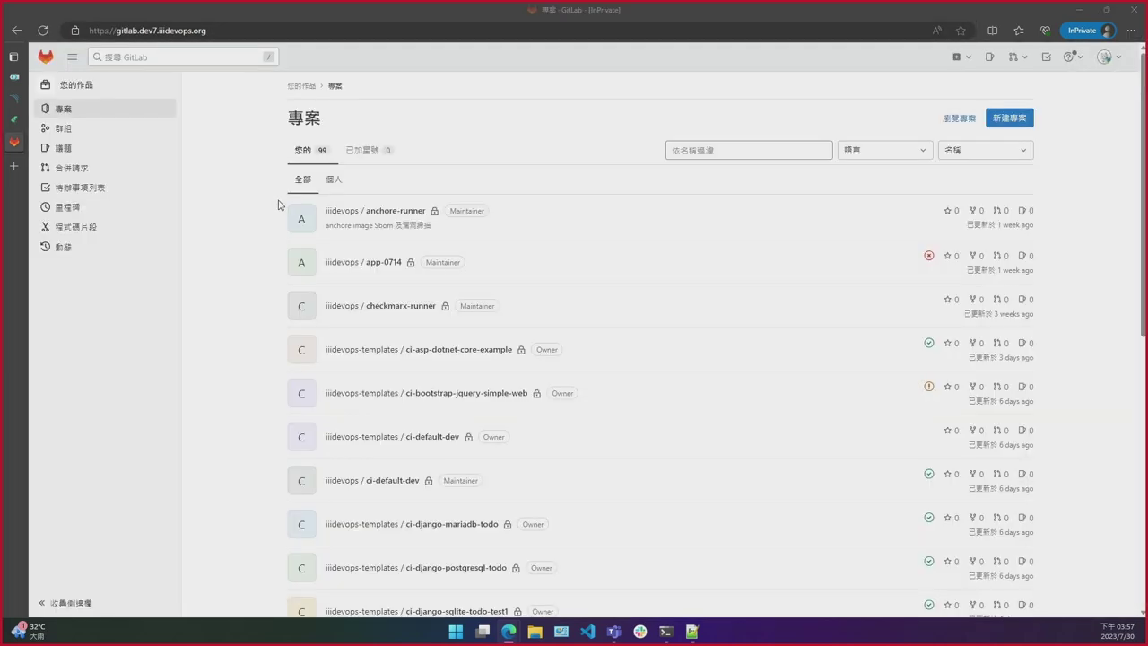
key("ctrl+w")
key("Right")
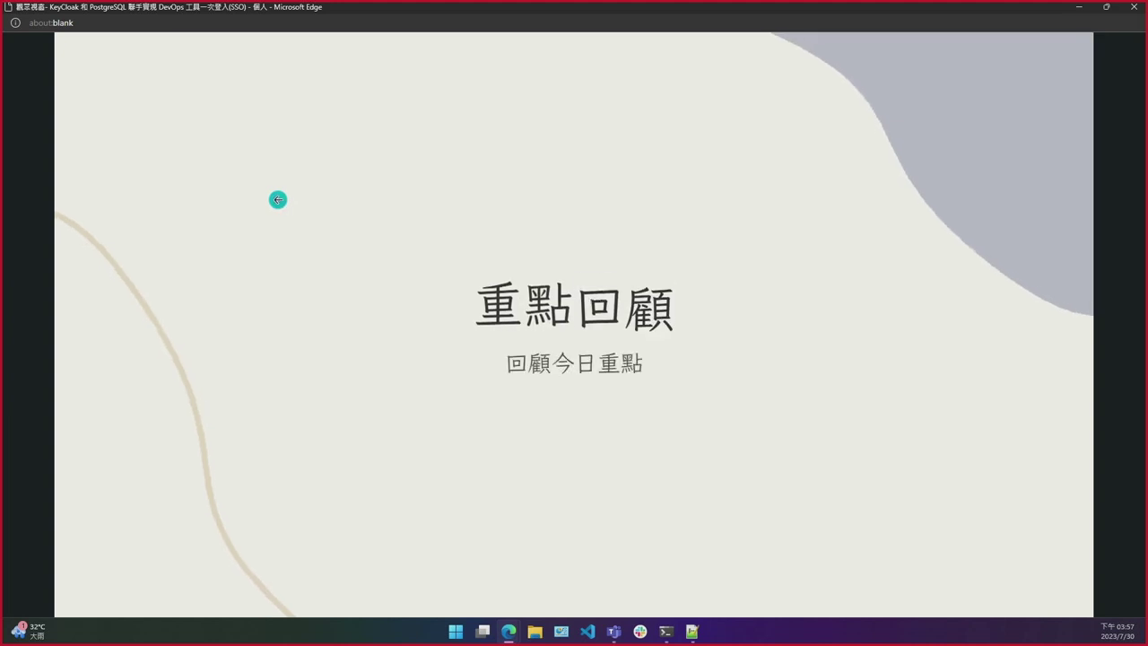